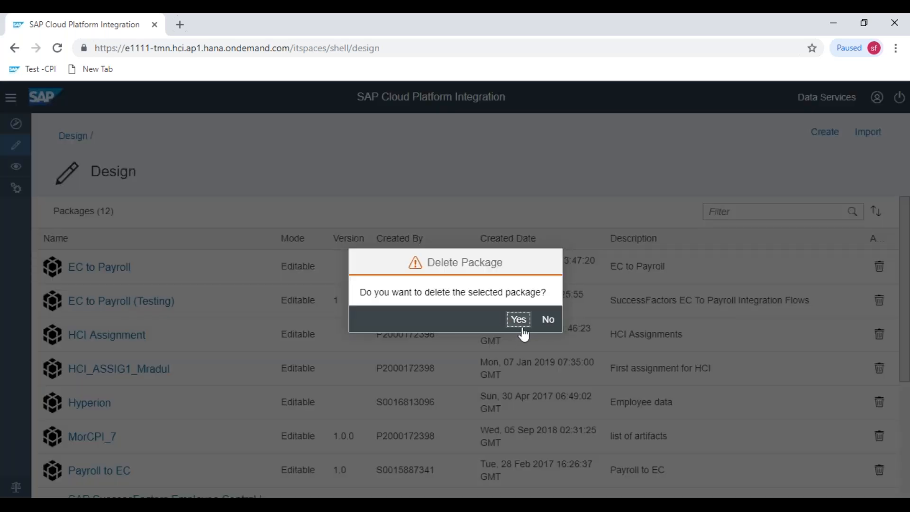
- Delete the HCI Assignment package and the HCI_ASSIG1 package from the design workspace, confirming both deletions
click(518, 319)
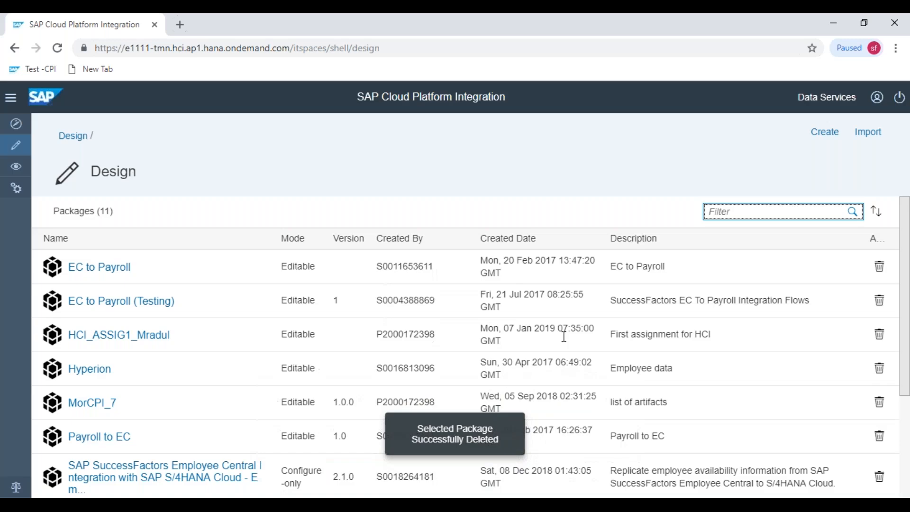
click(879, 334)
click(518, 319)
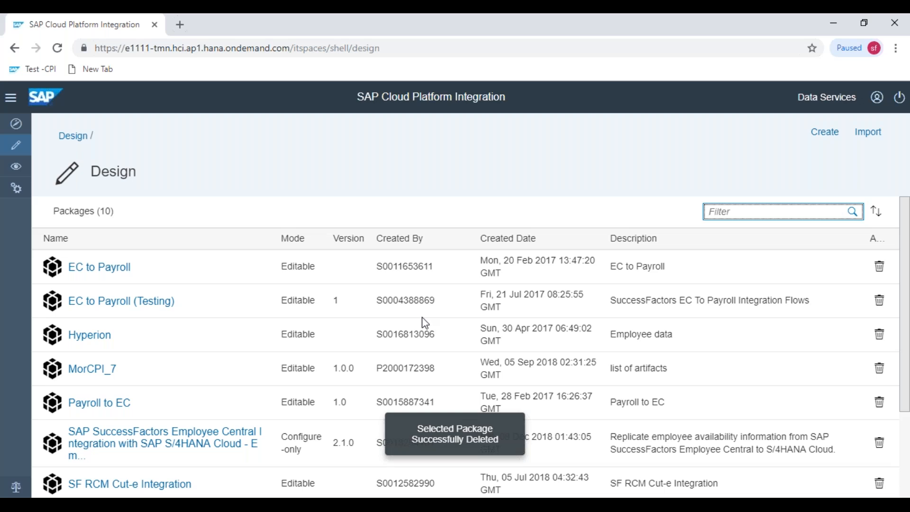
- Delete the configure-only package for SAP SuccessFactors Employee Central Integration with SAP S/4HANA Cloud and confirm the deletion
scroll(425, 323, down, 3)
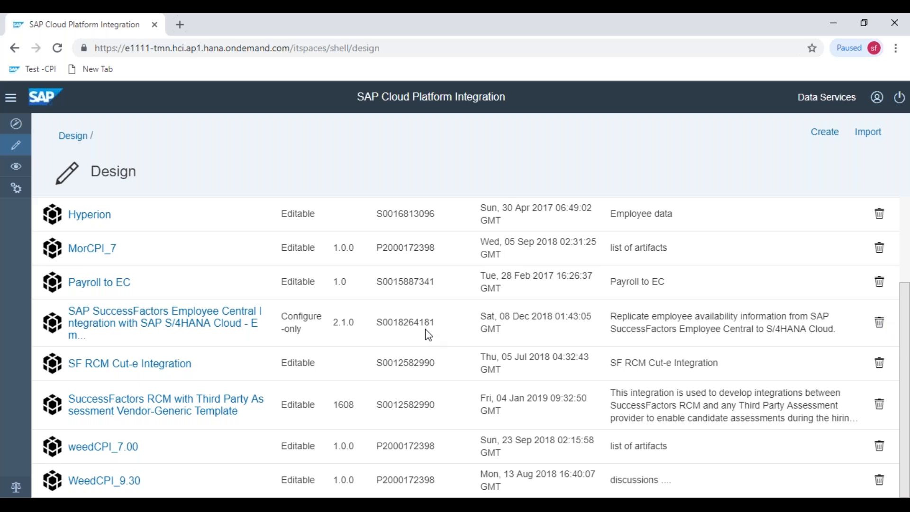
click(879, 324)
click(521, 320)
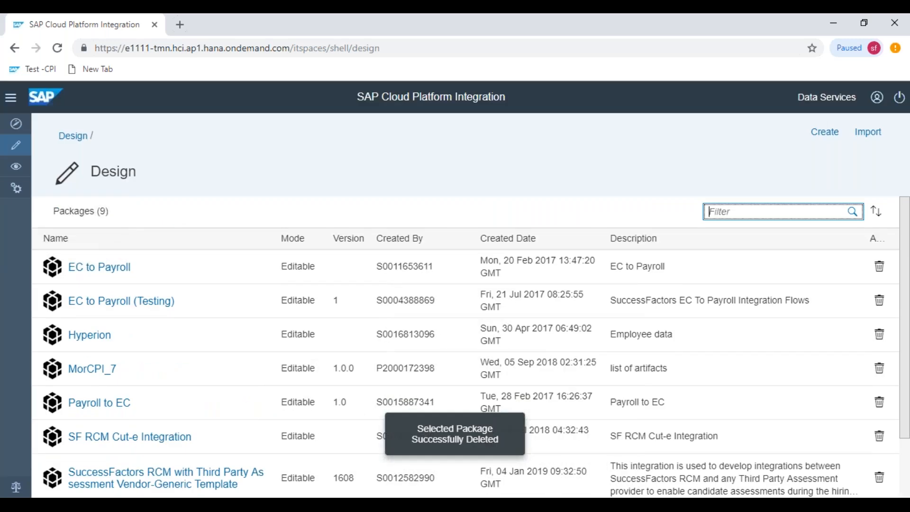
- Open the MorCPI_7 package and display its list of artifacts
scroll(504, 330, down, 2)
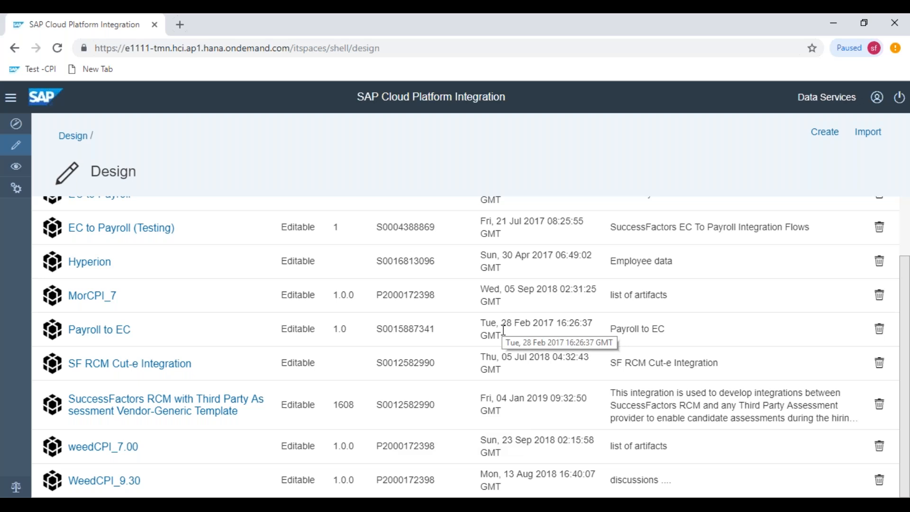
scroll(503, 330, up, 2)
click(107, 370)
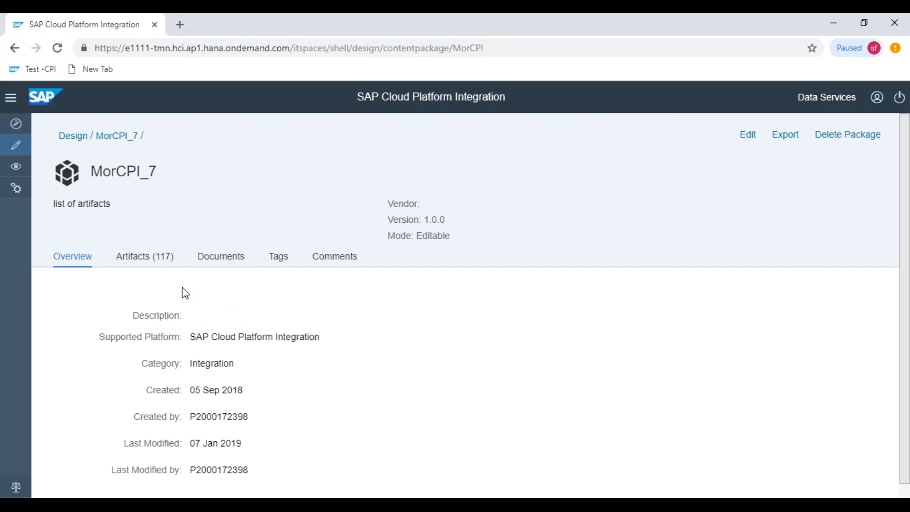
click(157, 259)
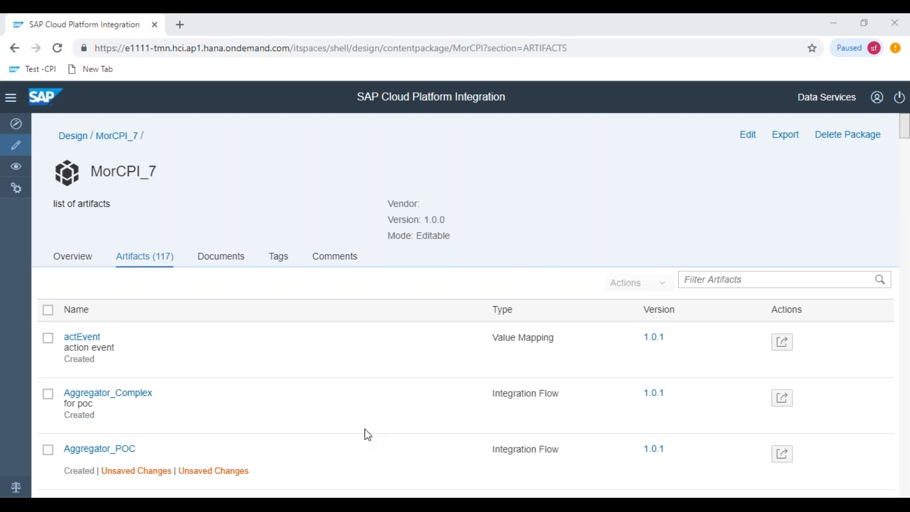
- Look through the artifacts of the MorCPI_7 package for existing integration flows, checking their names, types and versions
scroll(368, 435, down, 5)
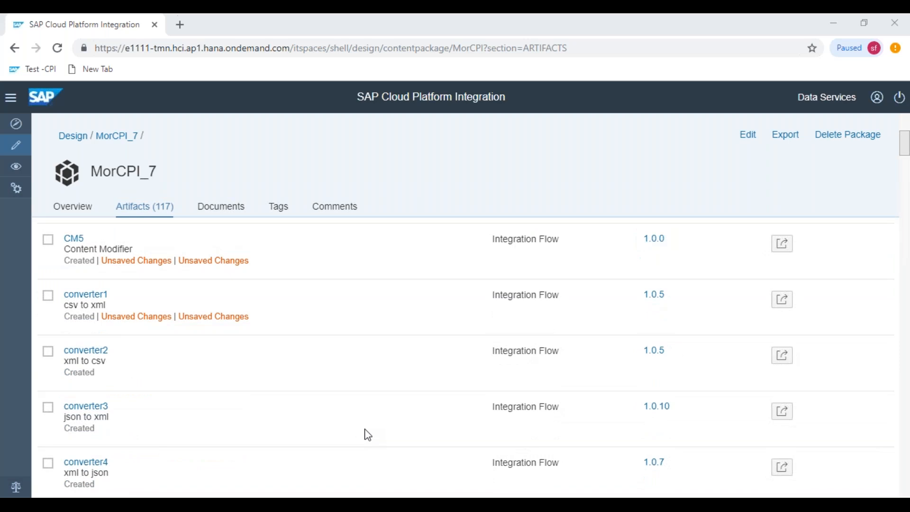
scroll(368, 434, down, 1)
scroll(368, 435, down, 5)
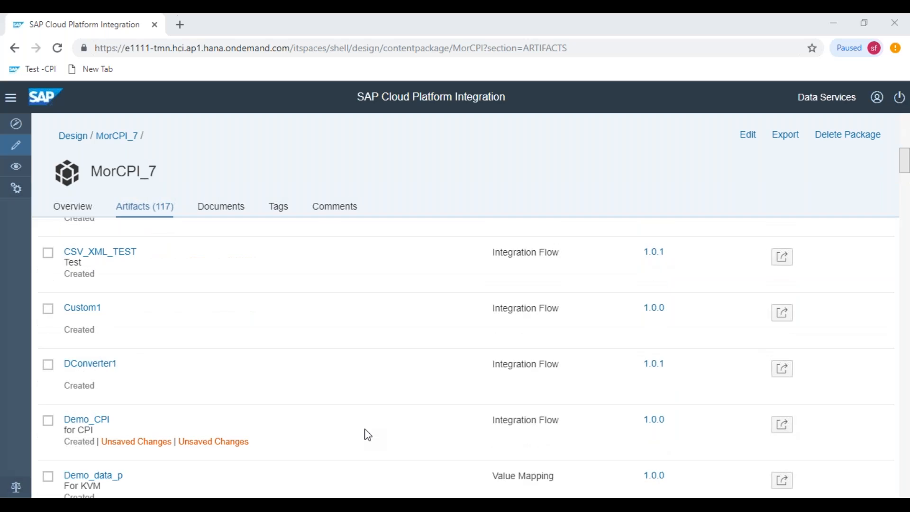
scroll(368, 434, down, 5)
scroll(368, 434, down, 3)
scroll(368, 434, down, 5)
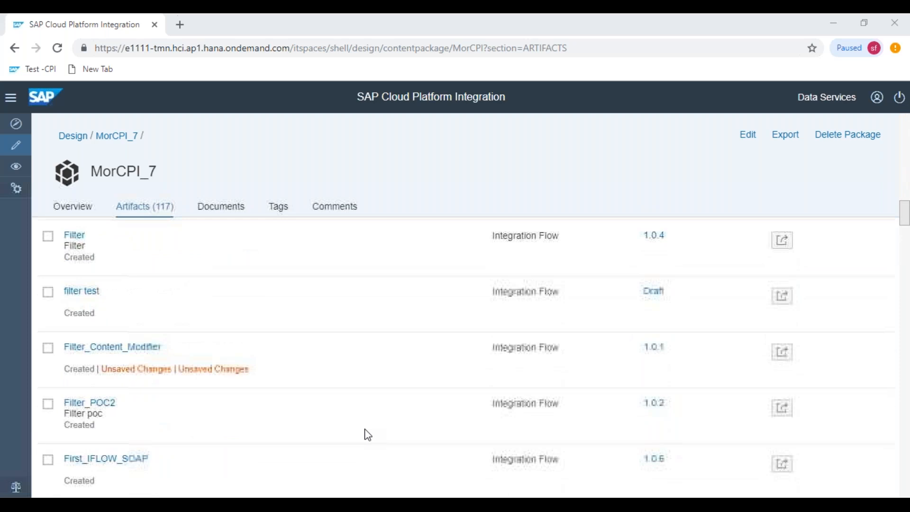
scroll(368, 435, down, 5)
scroll(369, 435, up, 12)
scroll(368, 435, up, 5)
scroll(613, 378, up, 2)
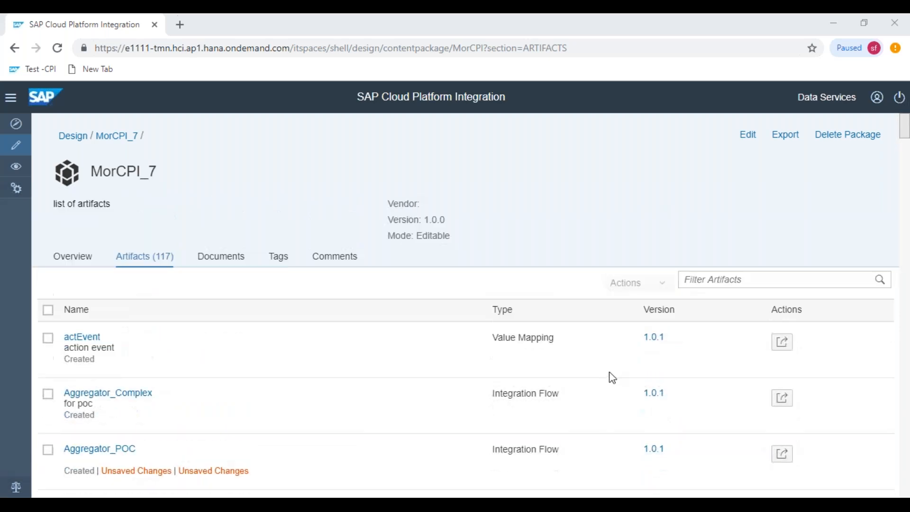
scroll(600, 379, down, 2)
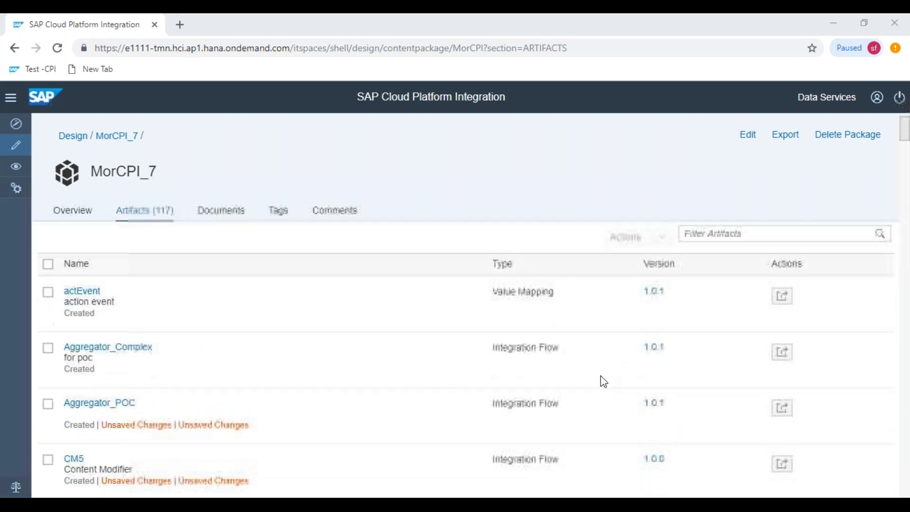
scroll(600, 379, down, 3)
scroll(600, 376, up, 4)
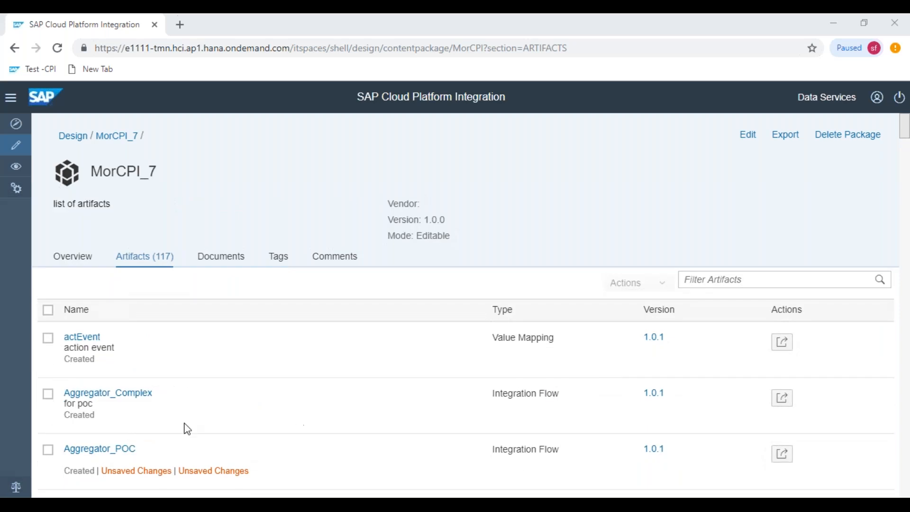
click(700, 283)
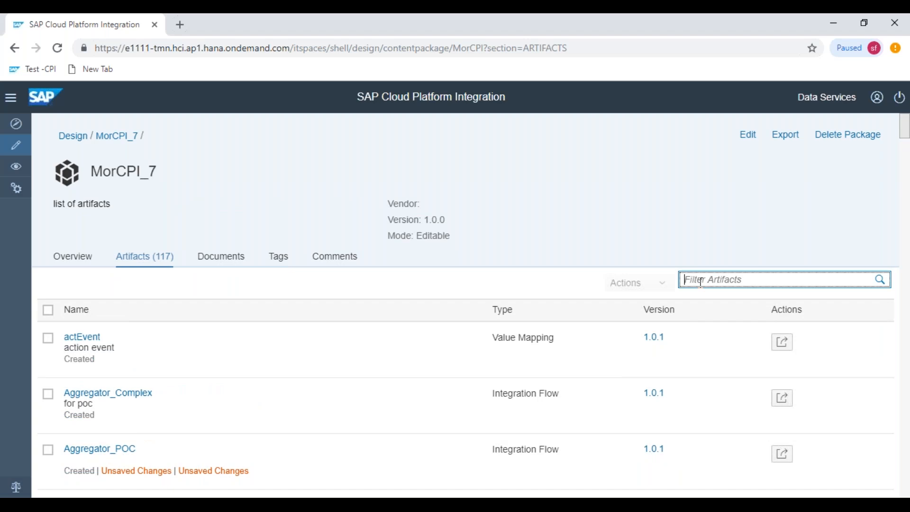
text(spli)
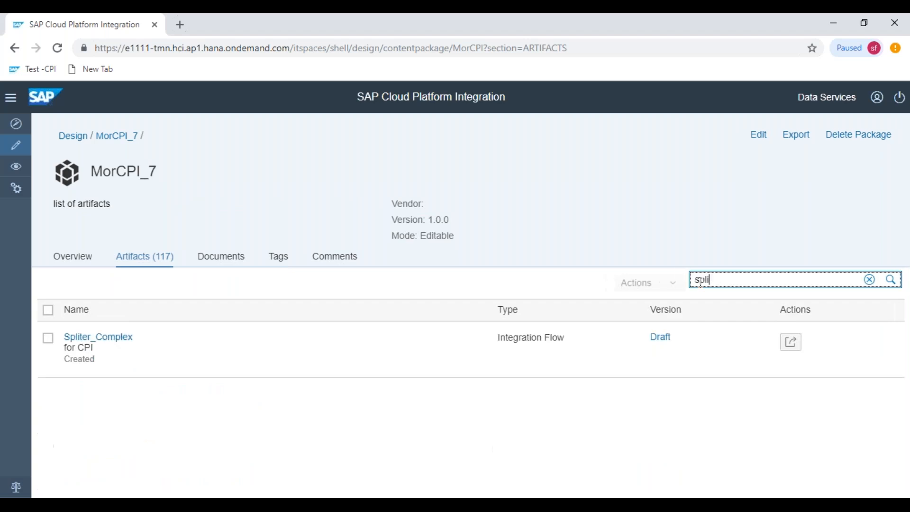
key(BackSpace)
key(BackSpace)
key(BackSpace)
key(BackSpace)
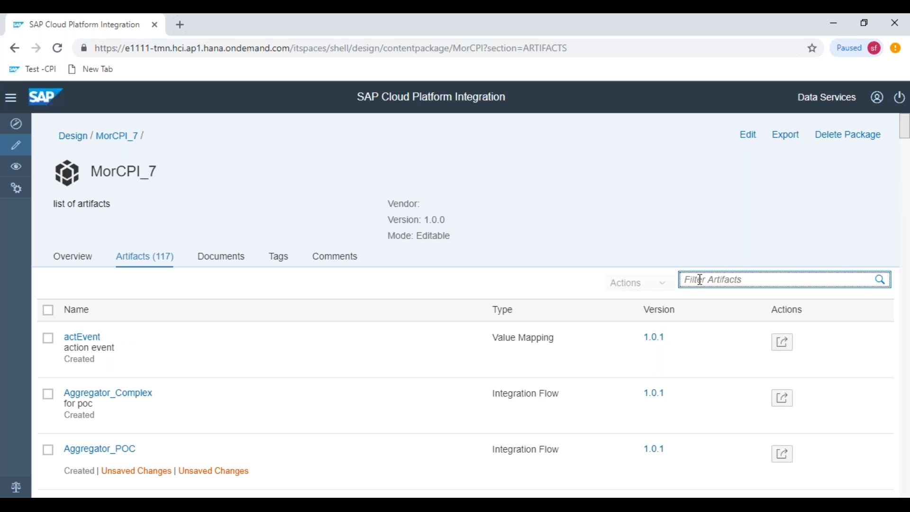
- Filter the MorCPI_7 artifacts by "split" and open the Spliter_Complex integration flow to examine its diagram
text(split)
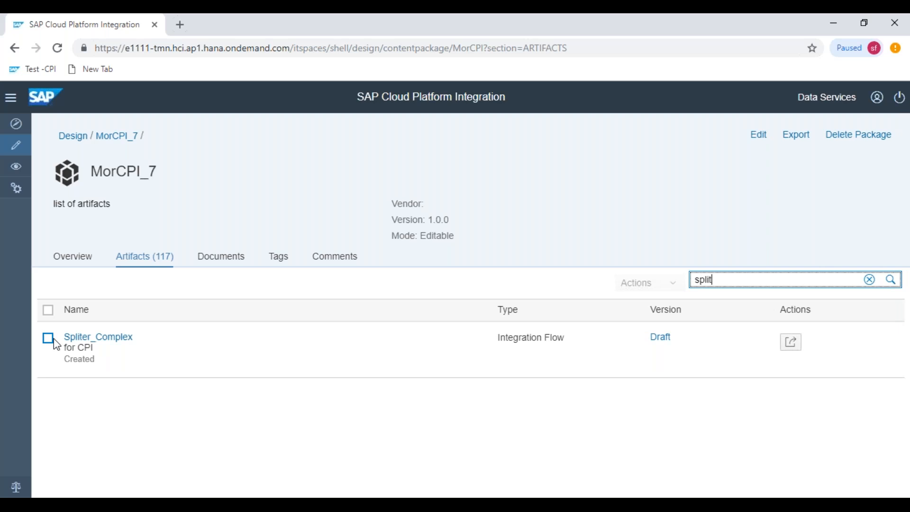
click(115, 337)
click(120, 339)
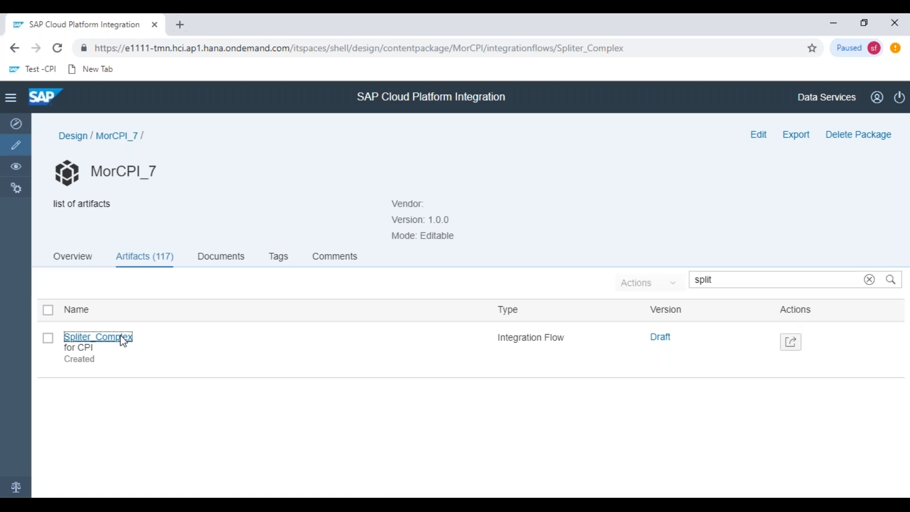
click(122, 338)
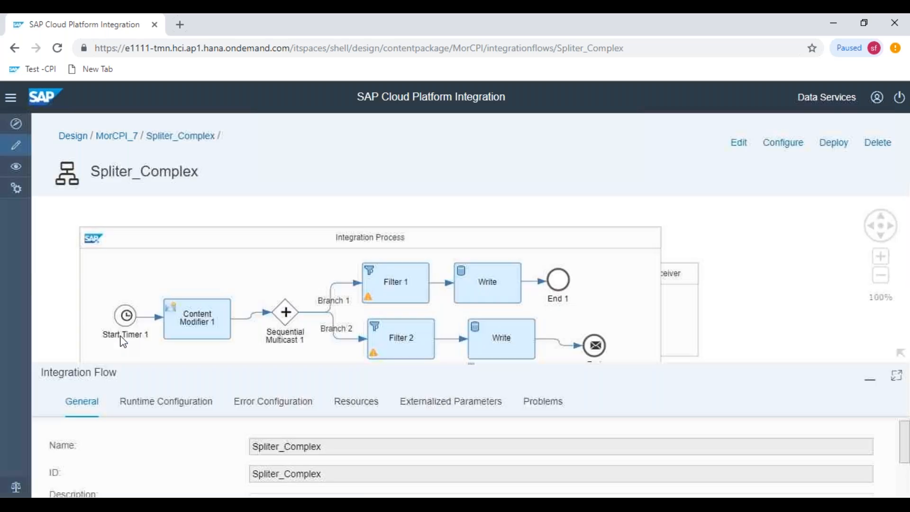
click(881, 236)
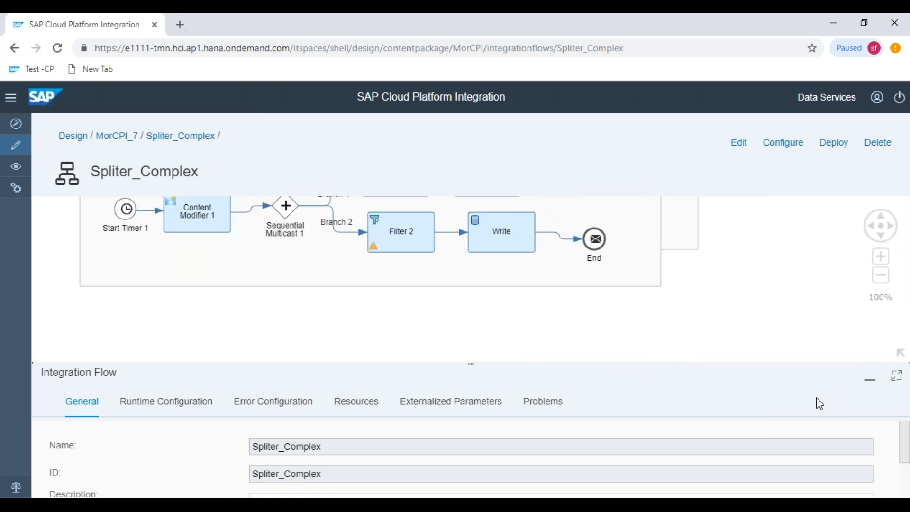
- Return to the package list, open the WeedCPI_9.30 package and filter its artifacts by "spli"
click(73, 137)
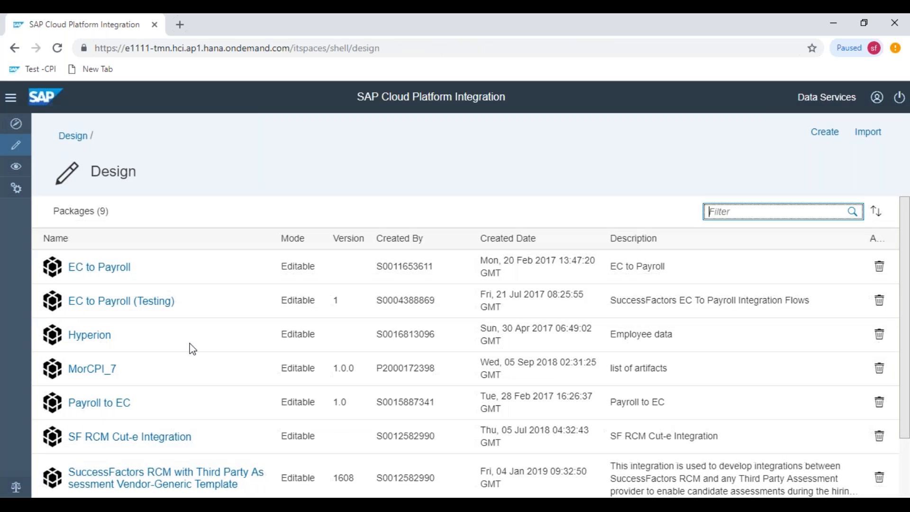
scroll(191, 346, down, 2)
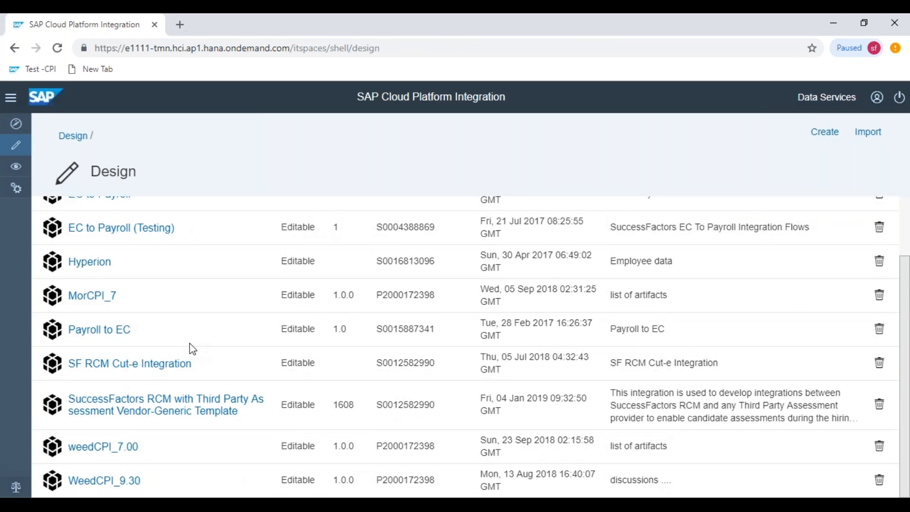
click(128, 480)
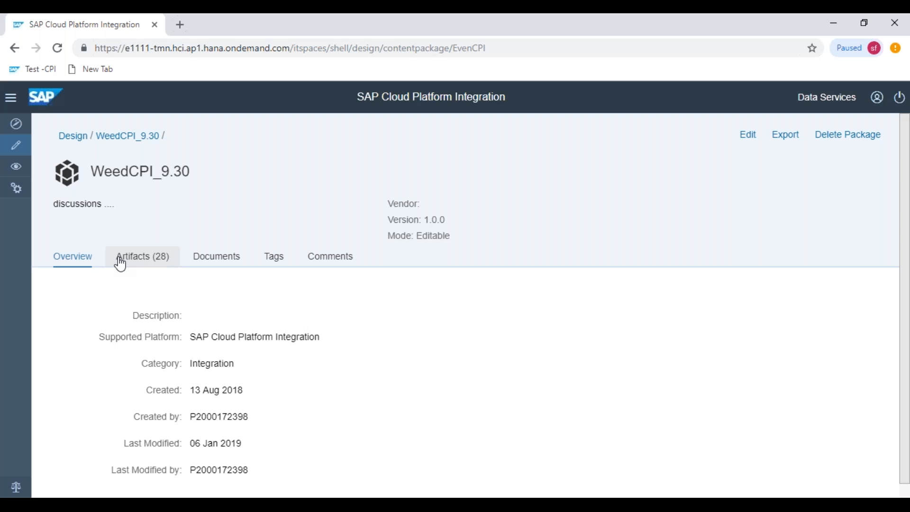
click(121, 261)
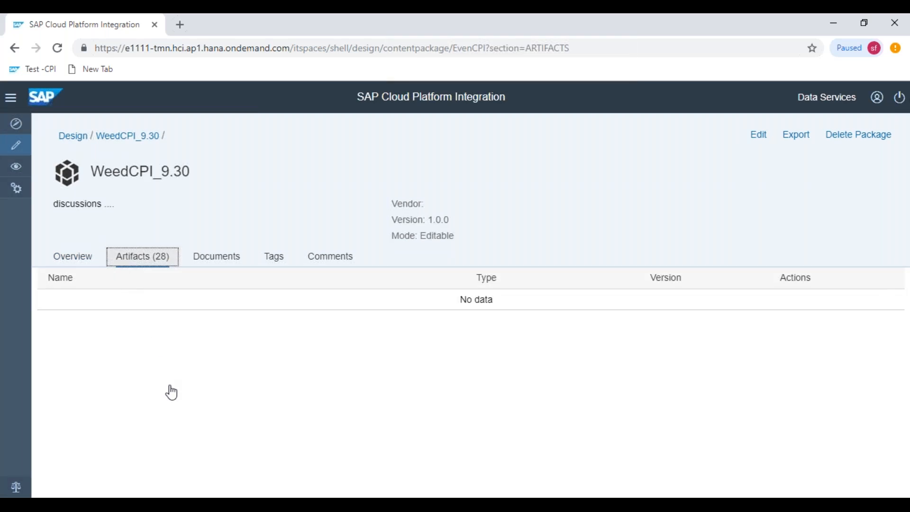
click(747, 279)
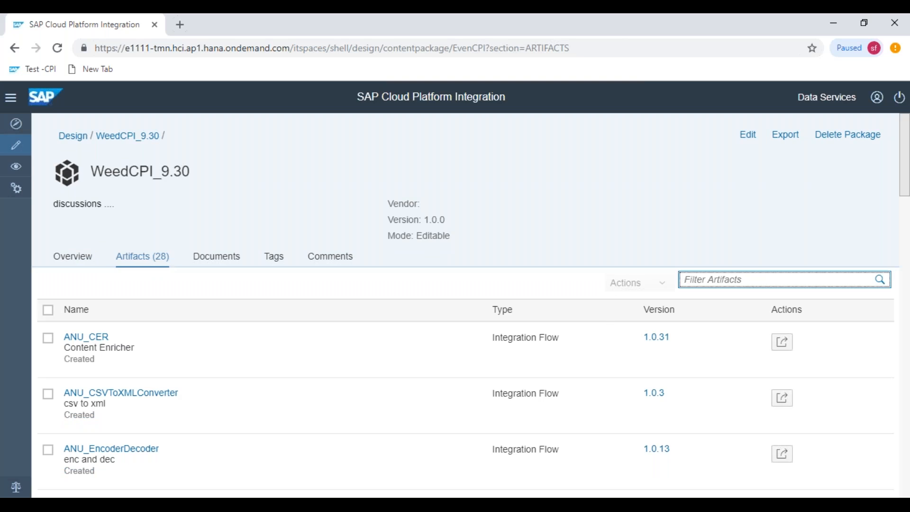
text(spli)
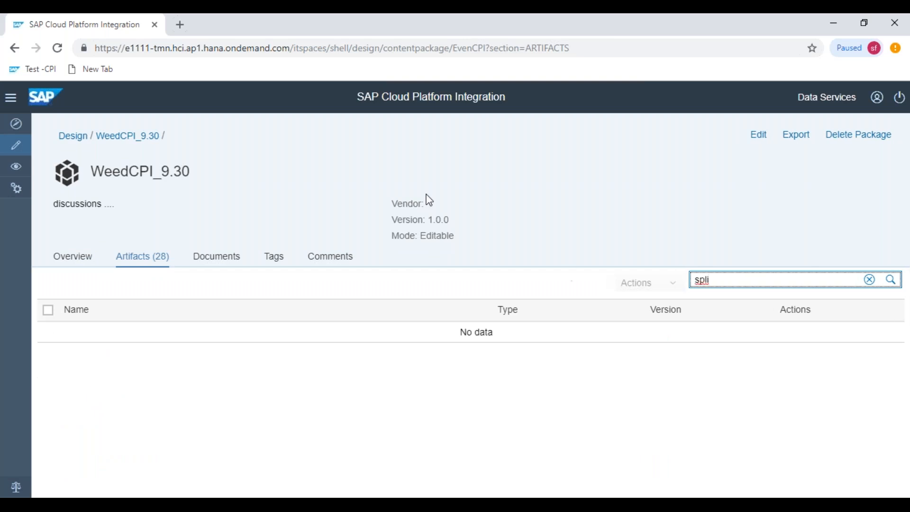
- Return to the package list, open the weedCPI_7.00 package and filter its artifacts by "spli"
click(73, 138)
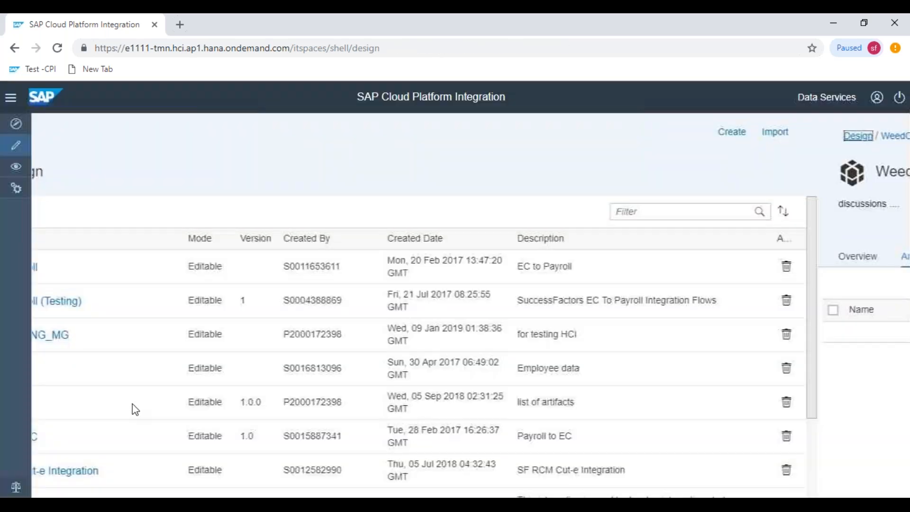
scroll(132, 408, down, 3)
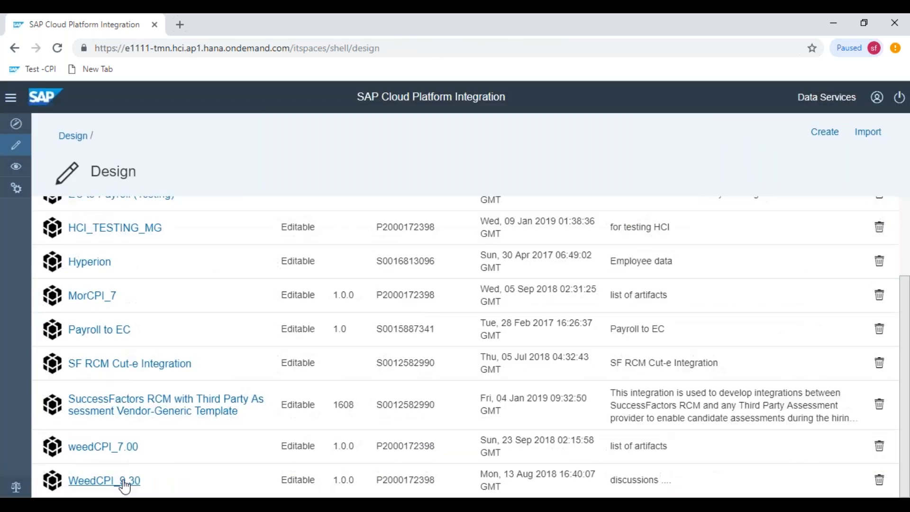
click(125, 448)
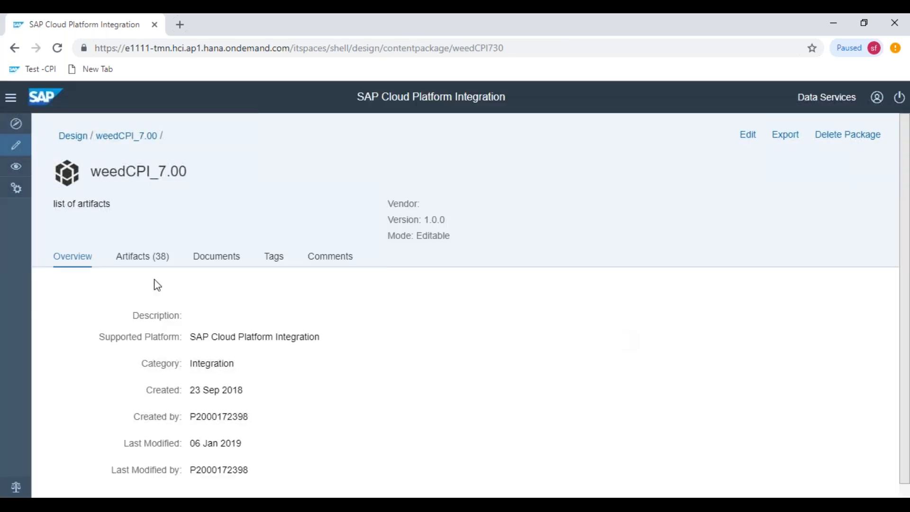
click(142, 265)
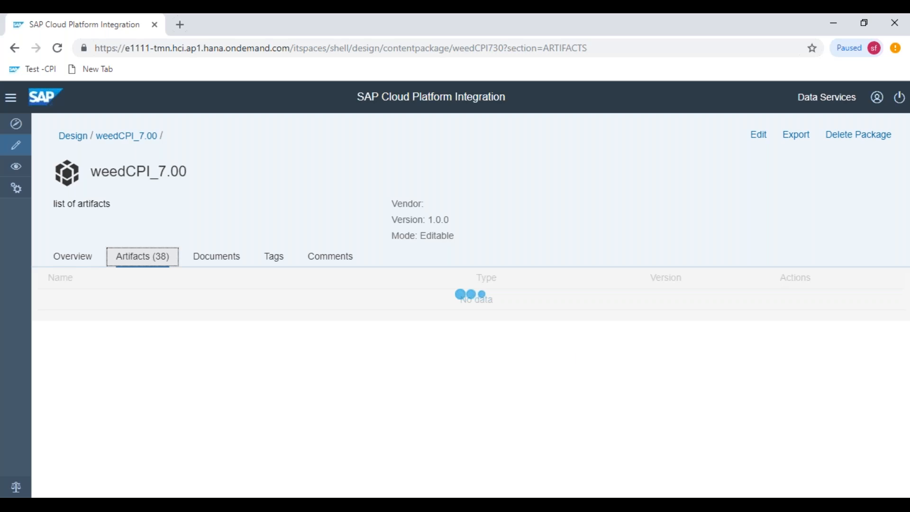
click(695, 275)
text(spli)
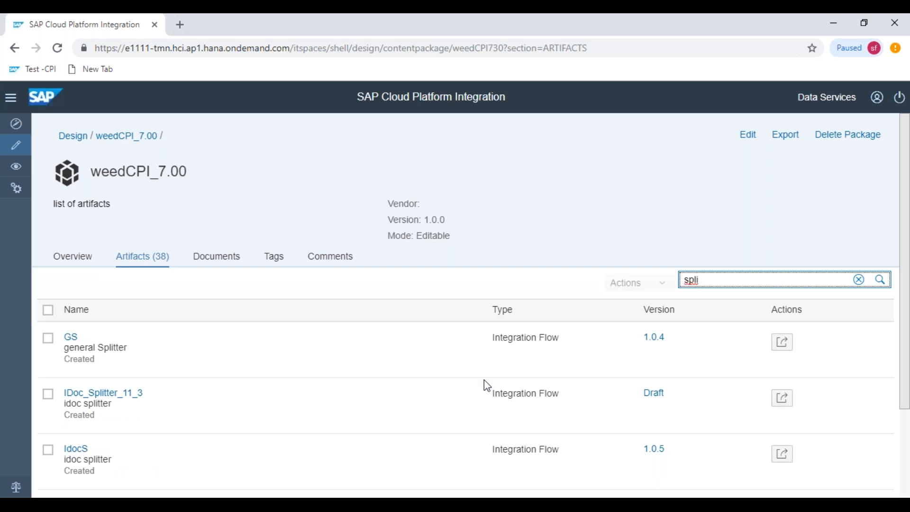
- Open the GS general splitter integration flow, switch it to edit mode and examine the processes in its diagram
click(71, 336)
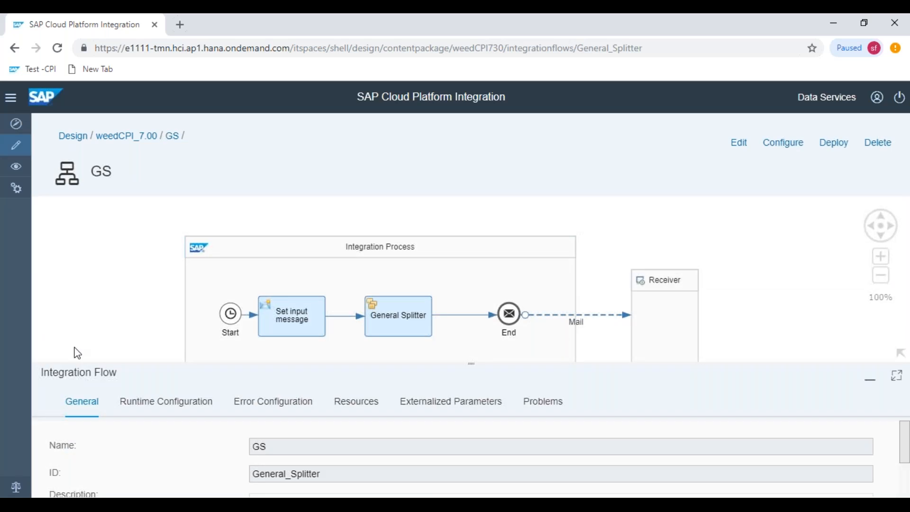
click(740, 144)
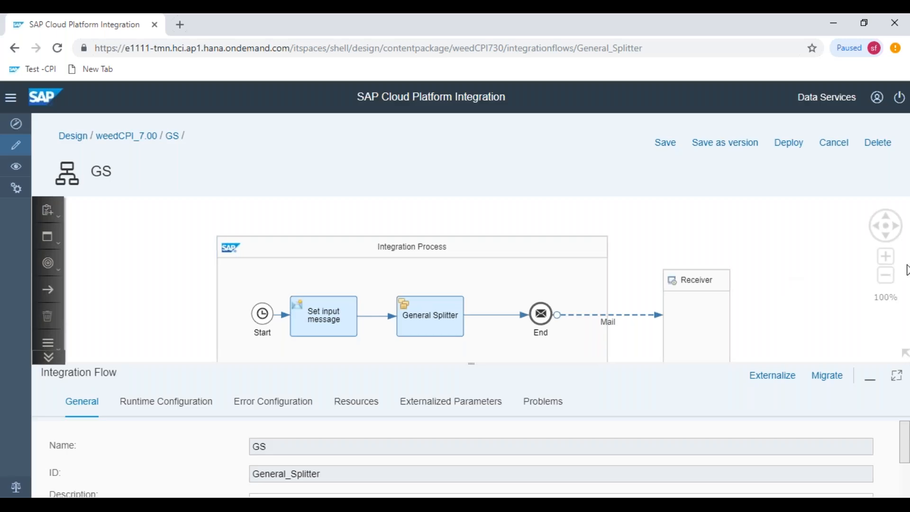
scroll(888, 241, down, 5)
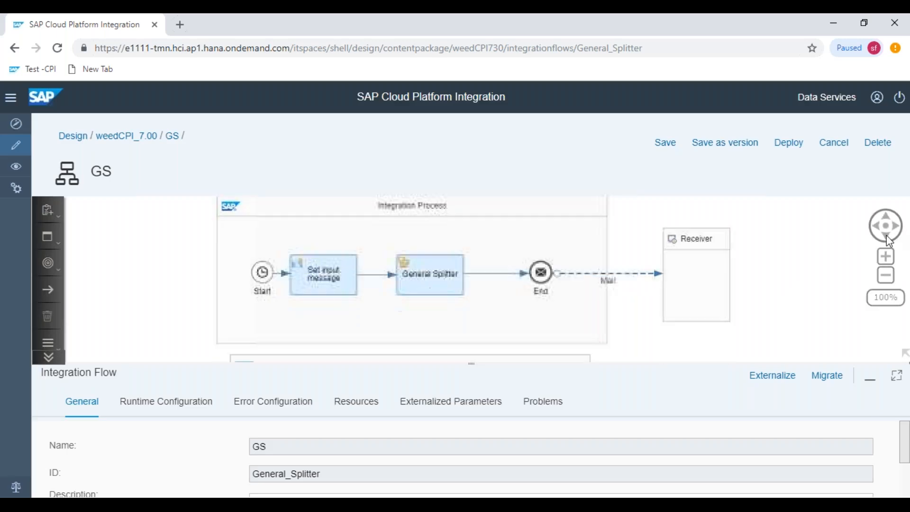
scroll(889, 240, down, 3)
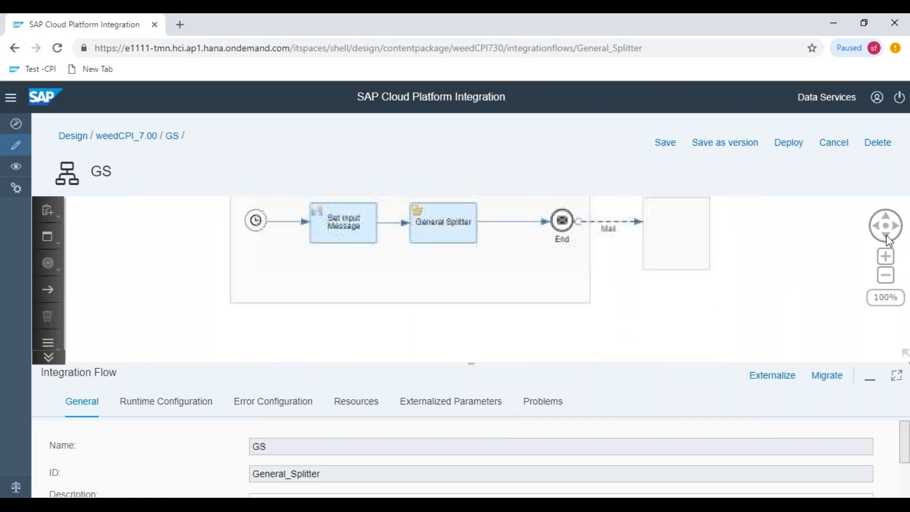
- Return from the GS integration flow to the artifact list of the weedCPI_7.00 package
click(124, 137)
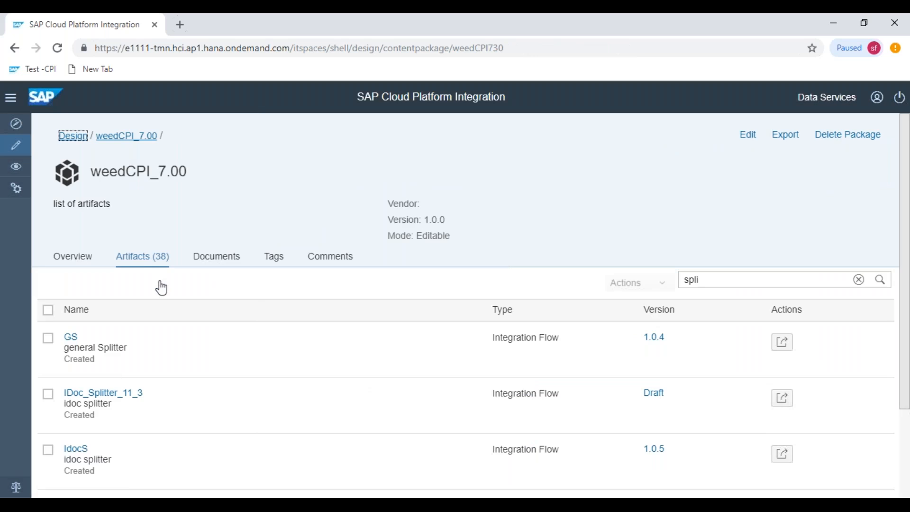
click(786, 347)
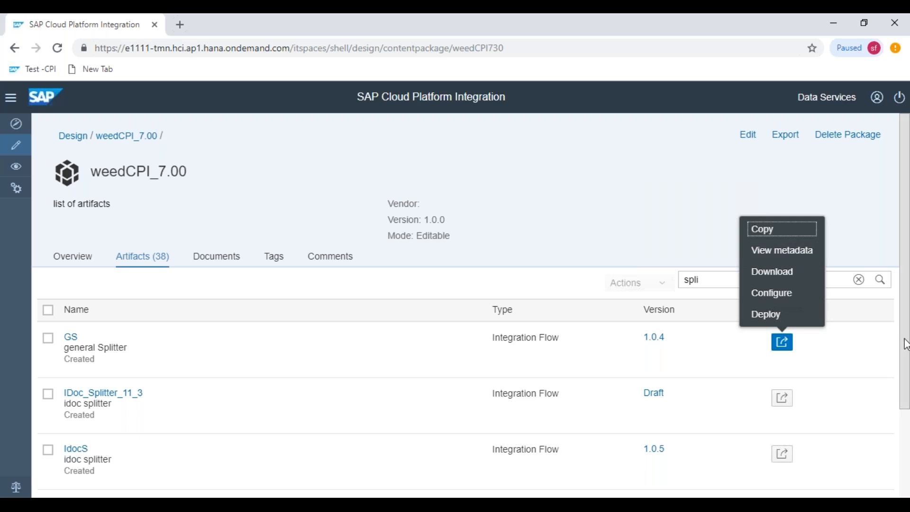
drag(904, 368, 908, 343)
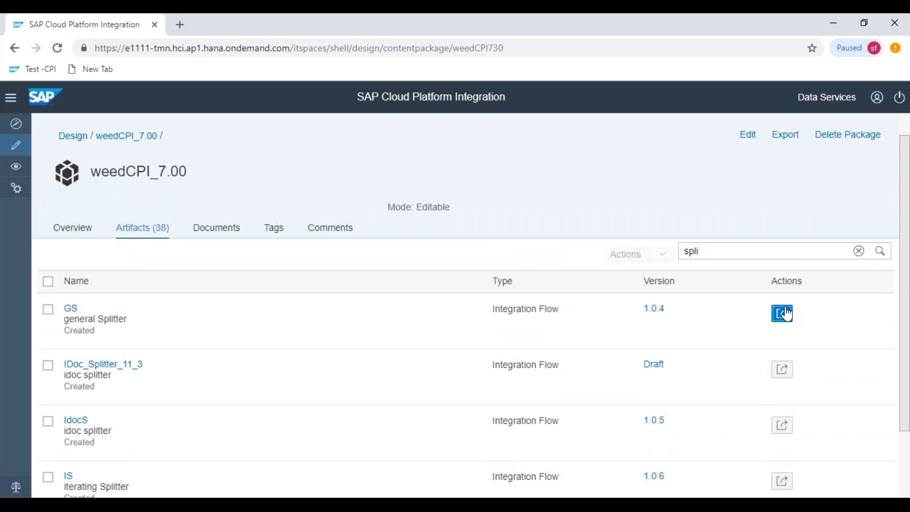
- Try to copy the GS integration flow into the MorCPI_7 package under the name General_Splitter
click(783, 314)
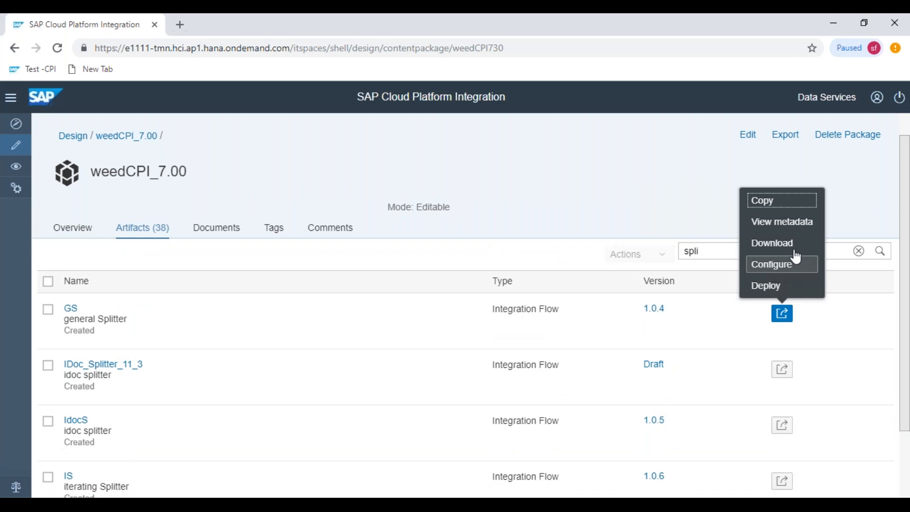
click(782, 202)
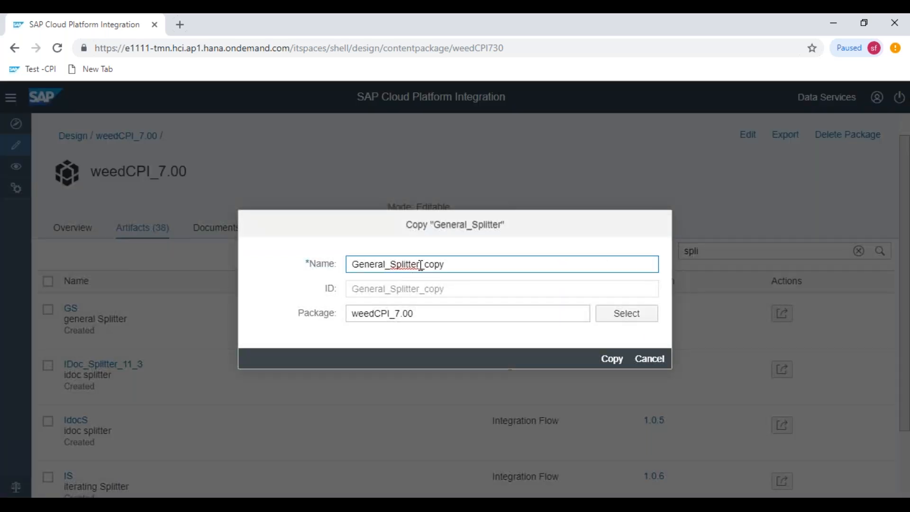
drag(420, 264, 510, 265)
key(BackSpace)
click(617, 324)
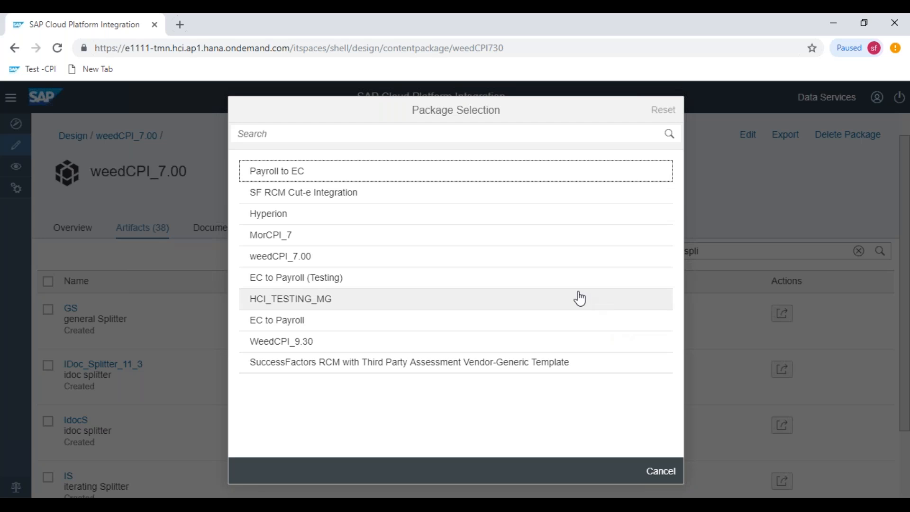
click(314, 240)
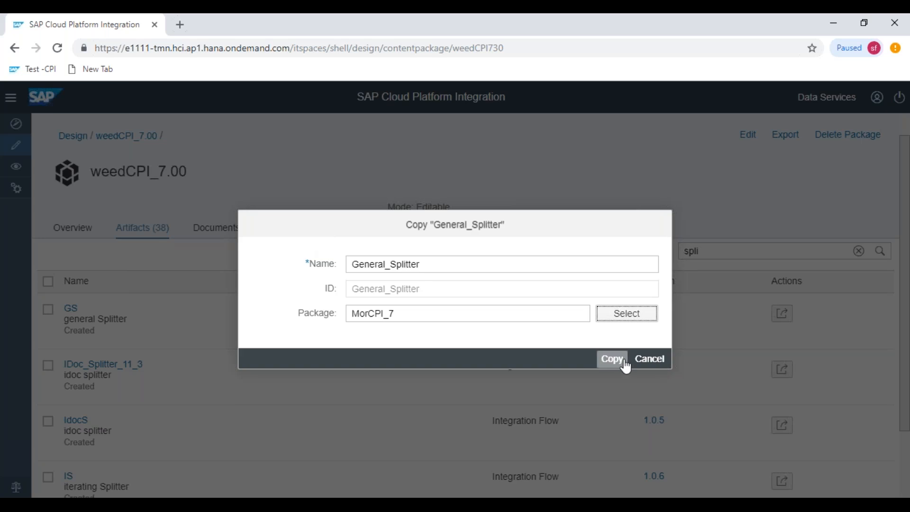
click(612, 358)
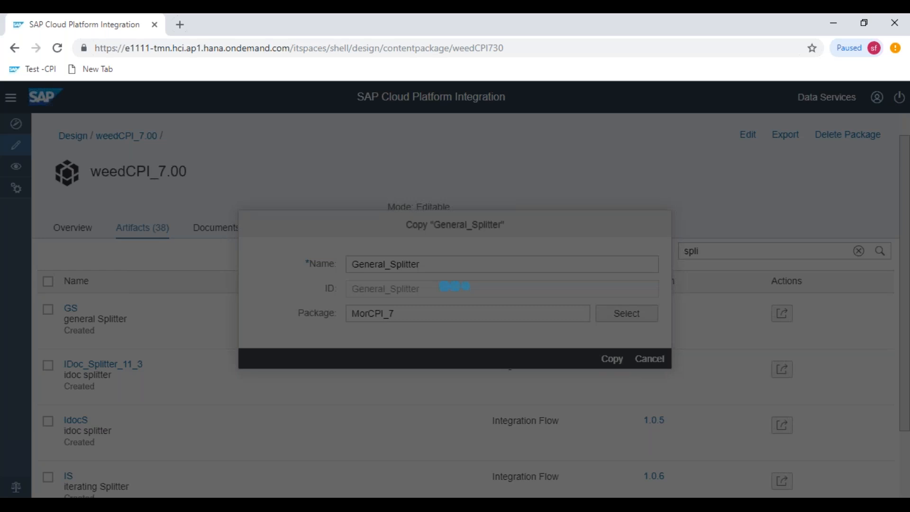
click(526, 304)
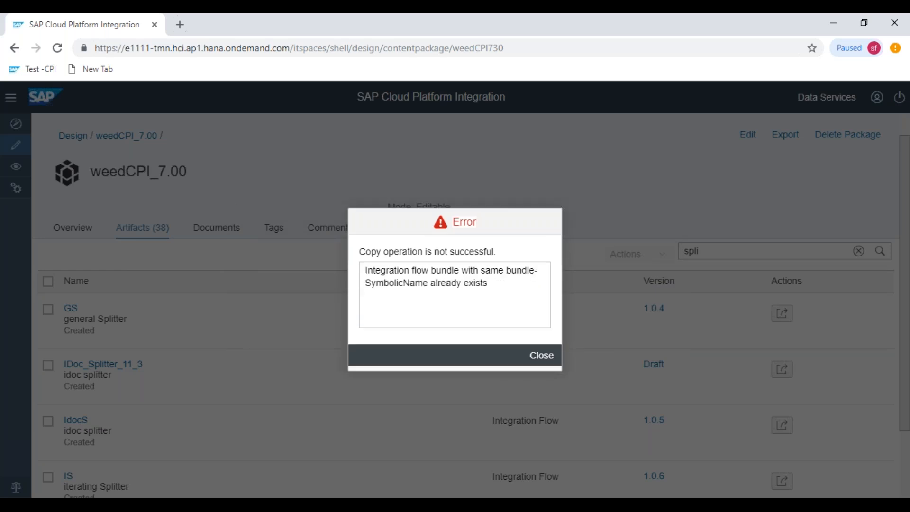
click(547, 362)
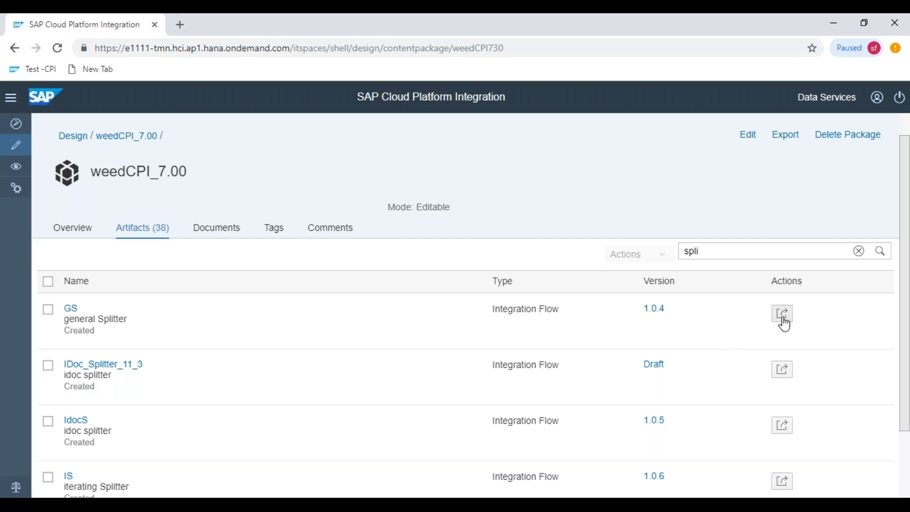
- Copy the GS integration flow into the MorCPI_7 package as General_Splitter1 and navigate to that package
click(782, 313)
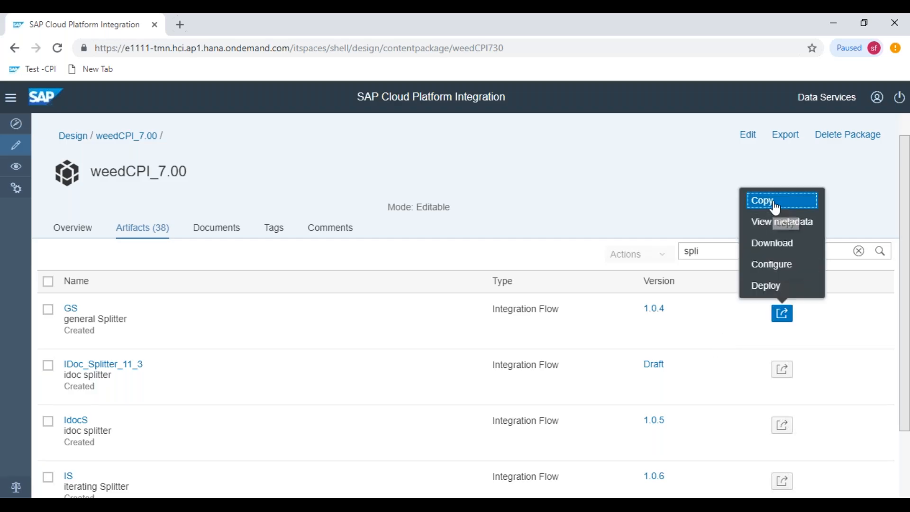
click(770, 201)
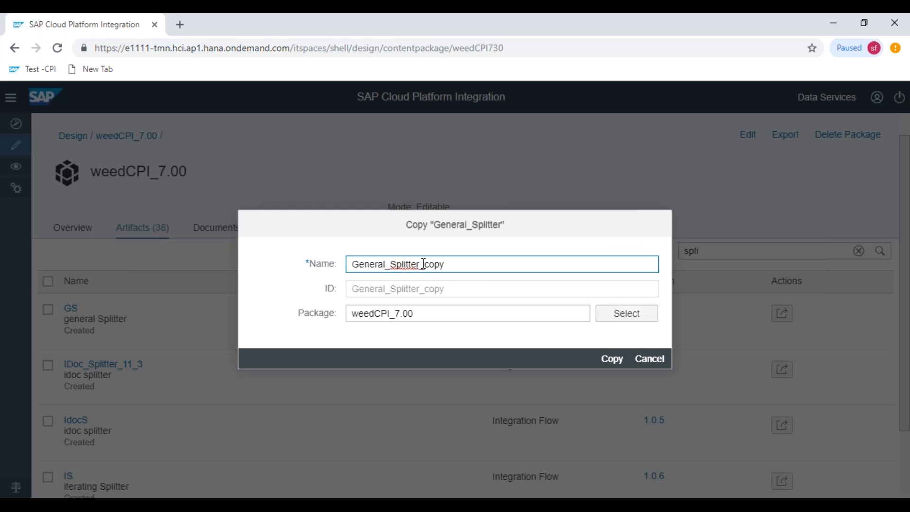
drag(421, 264, 535, 263)
text(1)
click(615, 316)
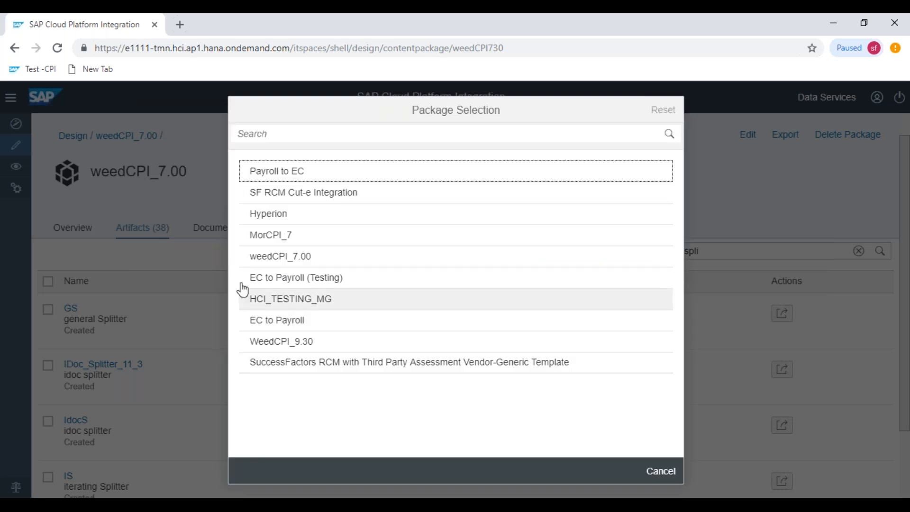
click(280, 237)
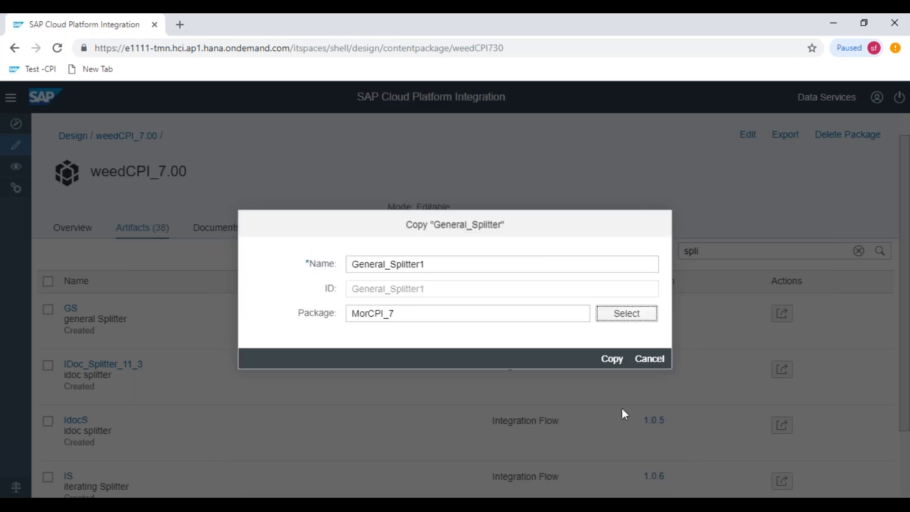
click(620, 363)
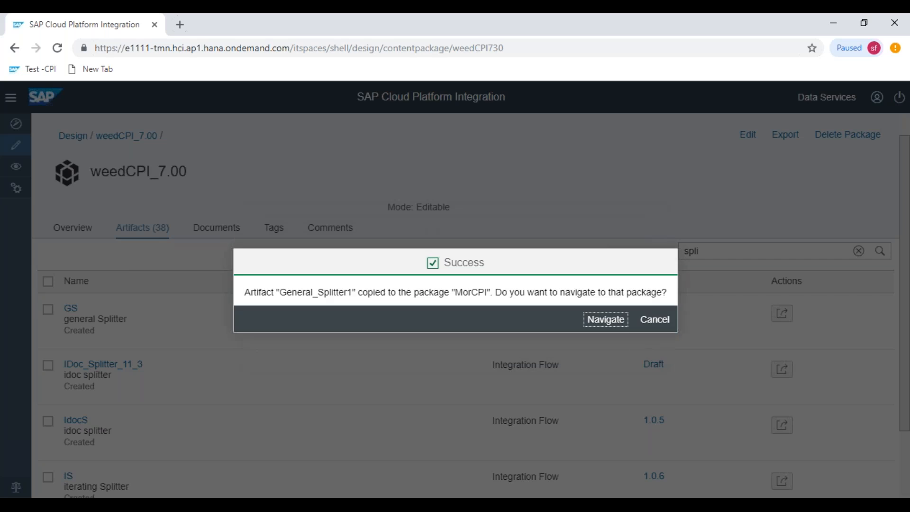
click(606, 319)
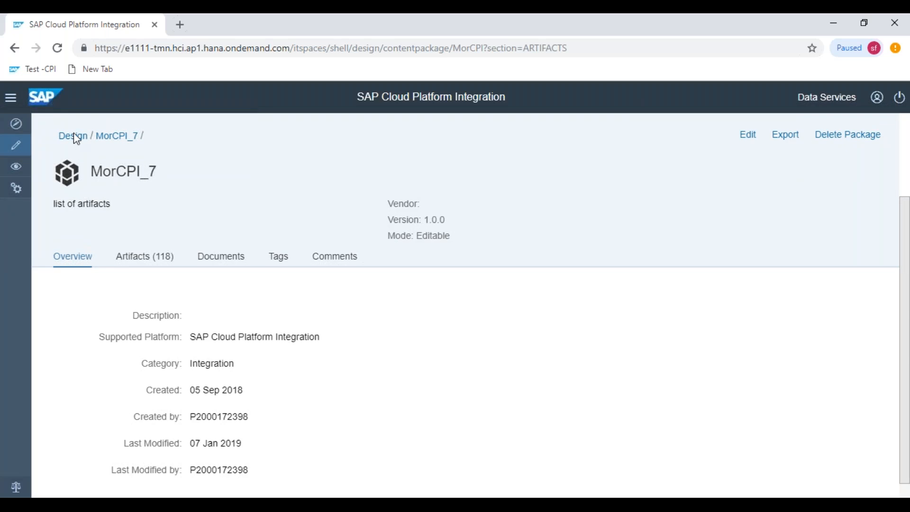
- Return to the package list and try to delete the HCI_TESTING_MG package
click(73, 135)
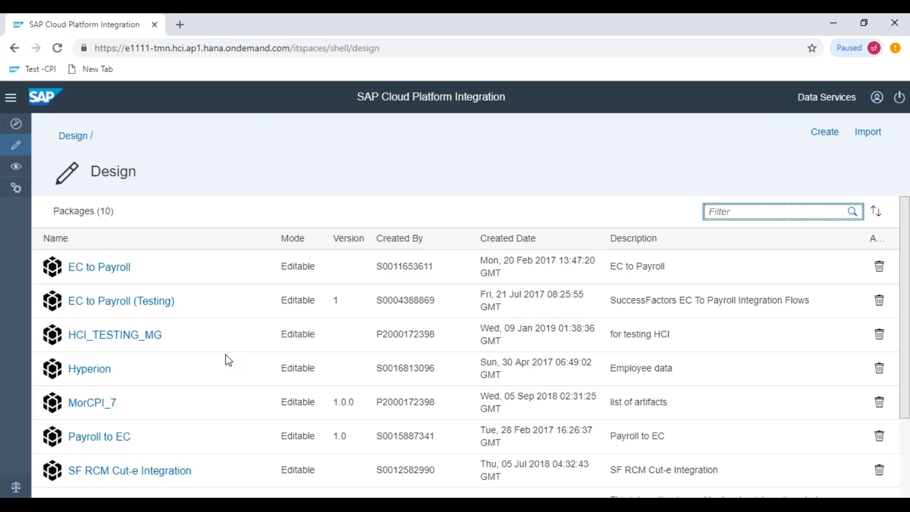
click(879, 333)
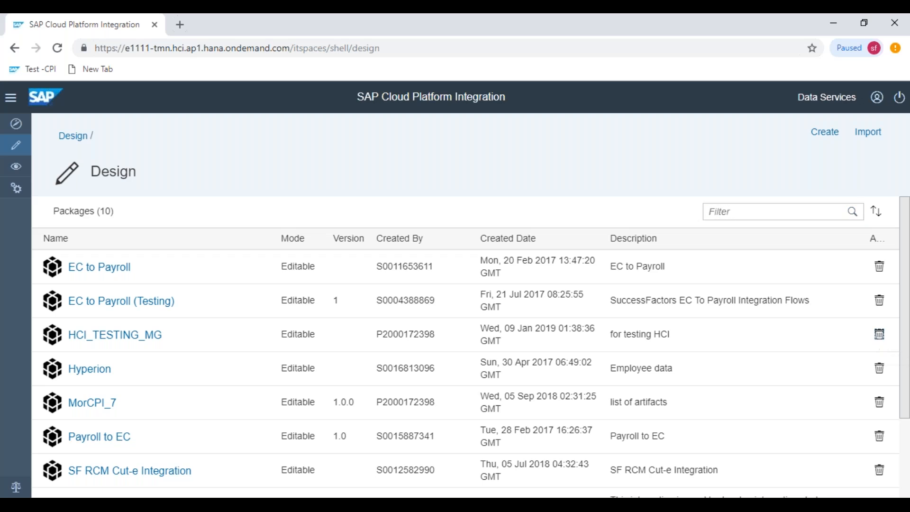
click(520, 319)
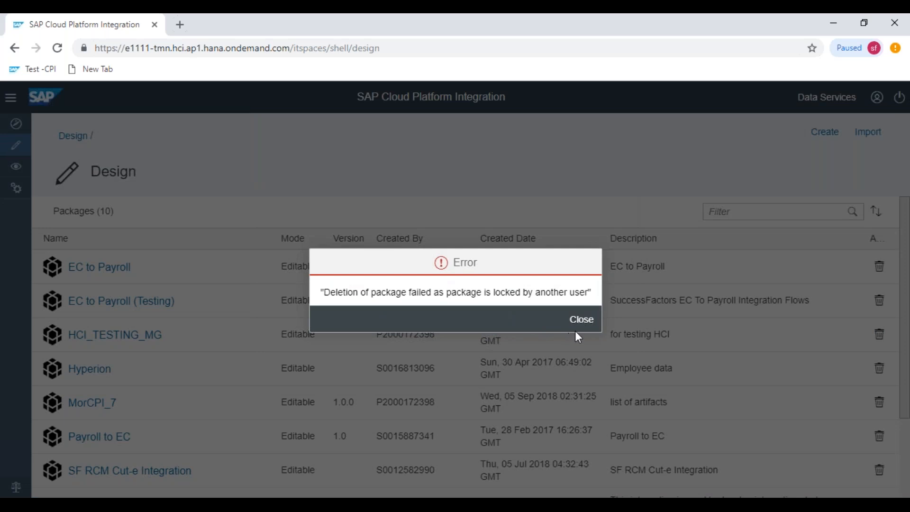
click(582, 324)
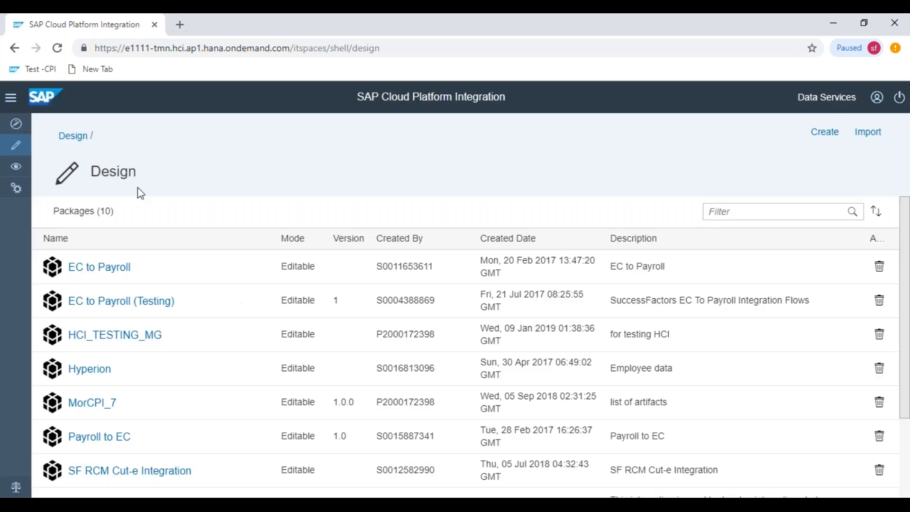
- Open the MorCPI_7 package from the package list and display its artifacts
click(74, 138)
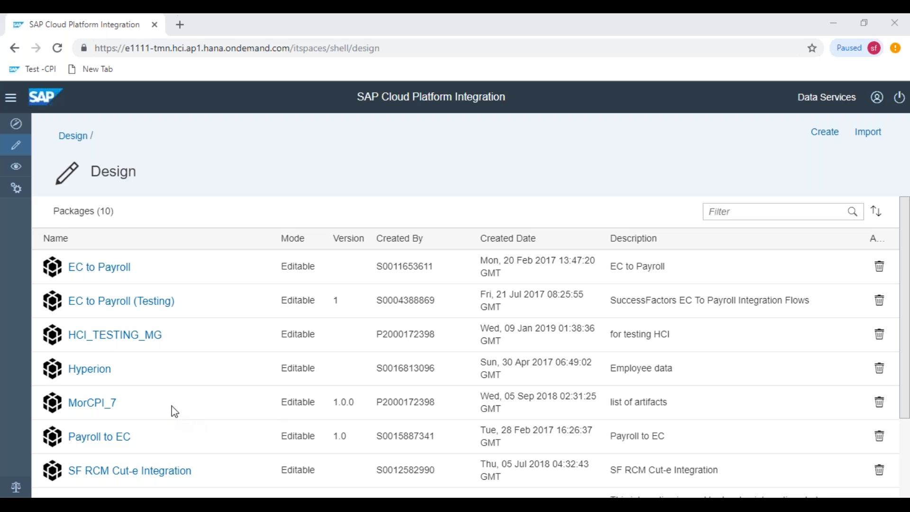
scroll(175, 412, down, 1)
scroll(175, 411, down, 2)
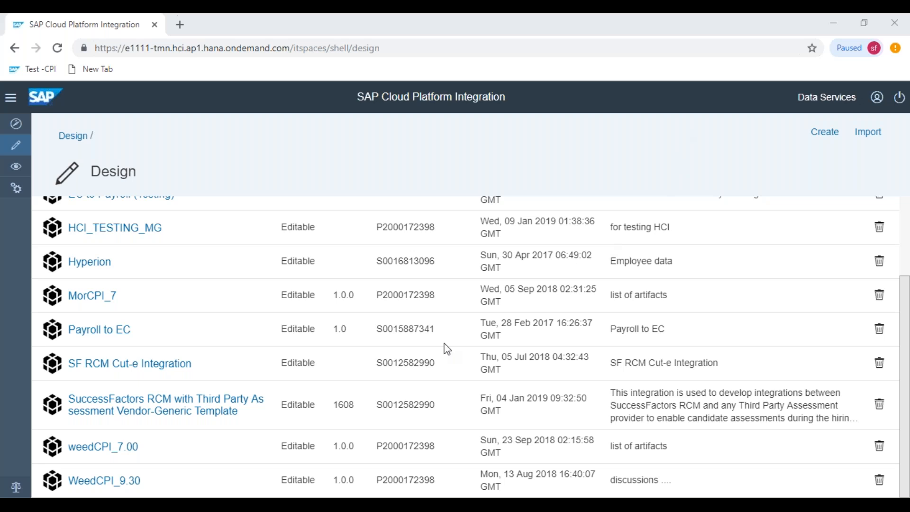
scroll(344, 392, up, 3)
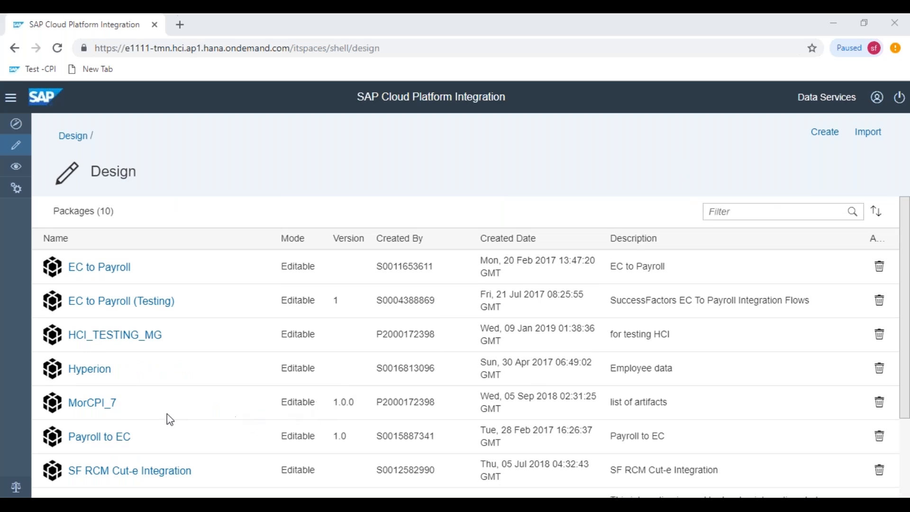
click(105, 405)
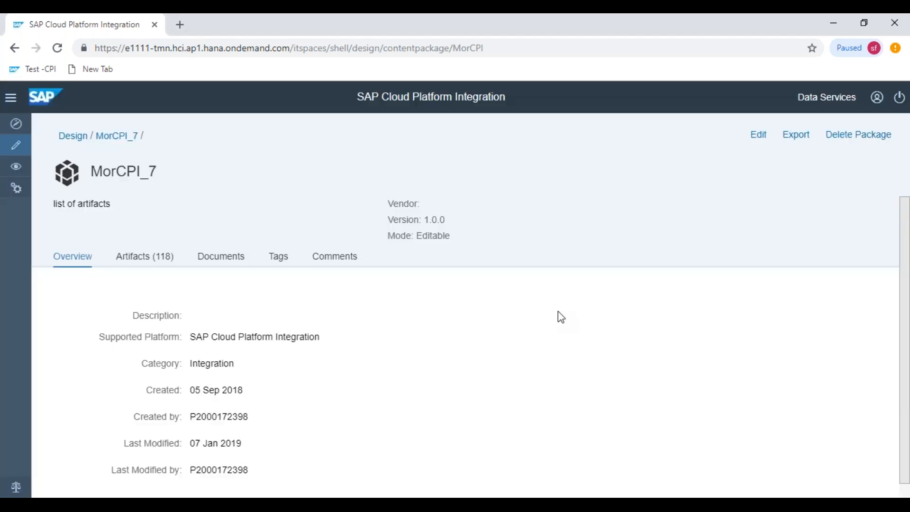
click(145, 262)
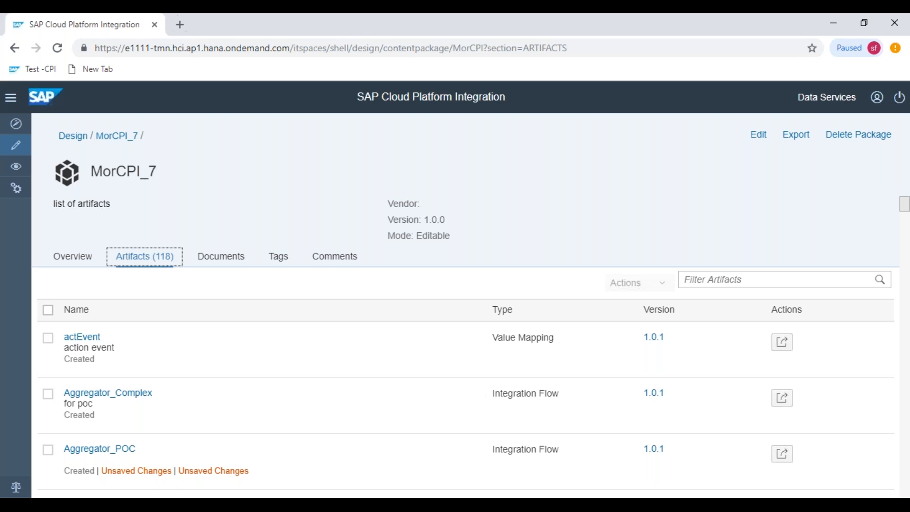
- Filter the MorCPI_7 artifacts by "split" and open the General_Splitter1 integration flow
click(695, 282)
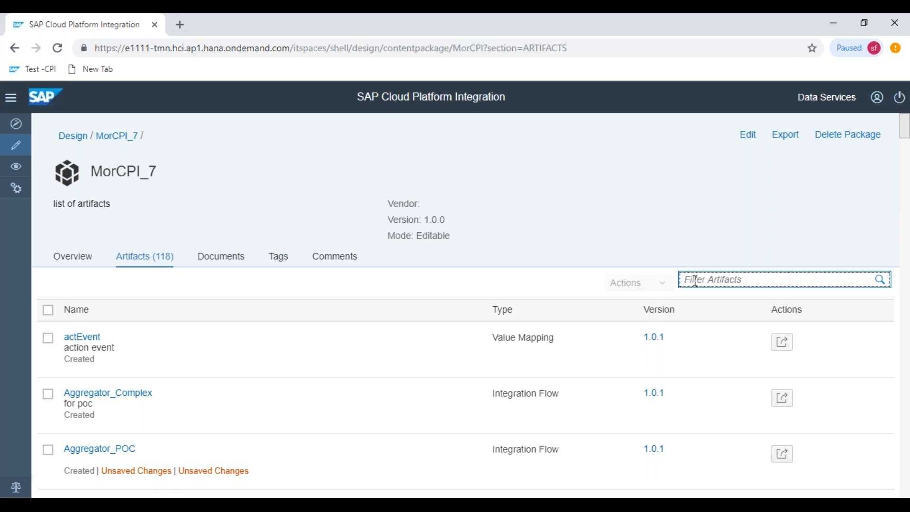
text(split)
click(118, 337)
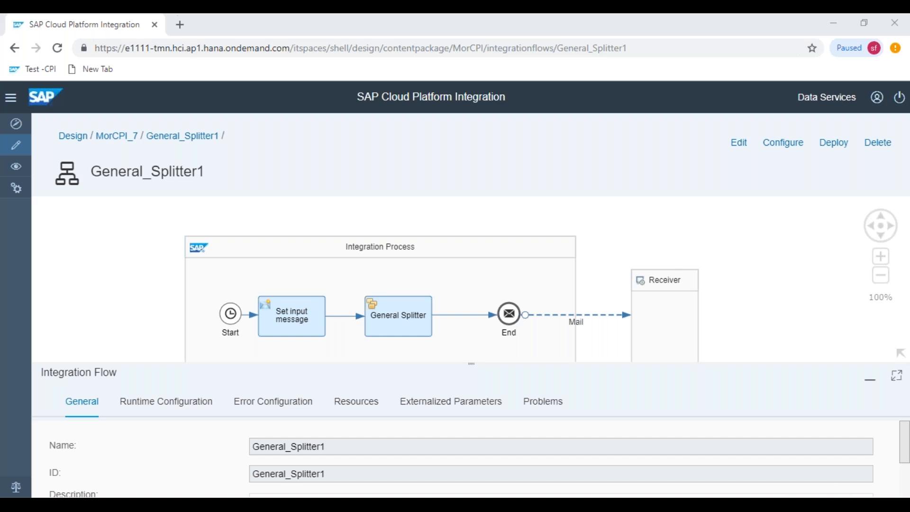
click(652, 59)
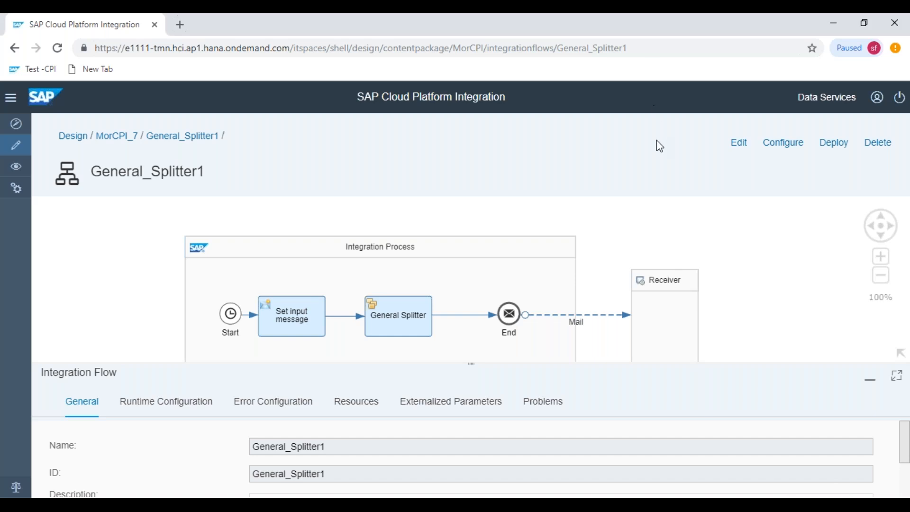
click(701, 28)
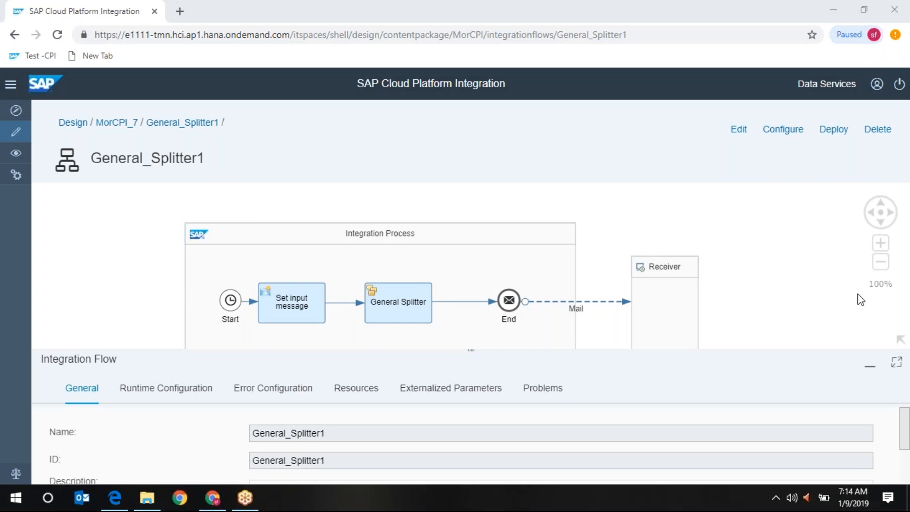
- Switch General_Splitter1 to edit mode and display the splitter types offered among the message routing elements
click(742, 131)
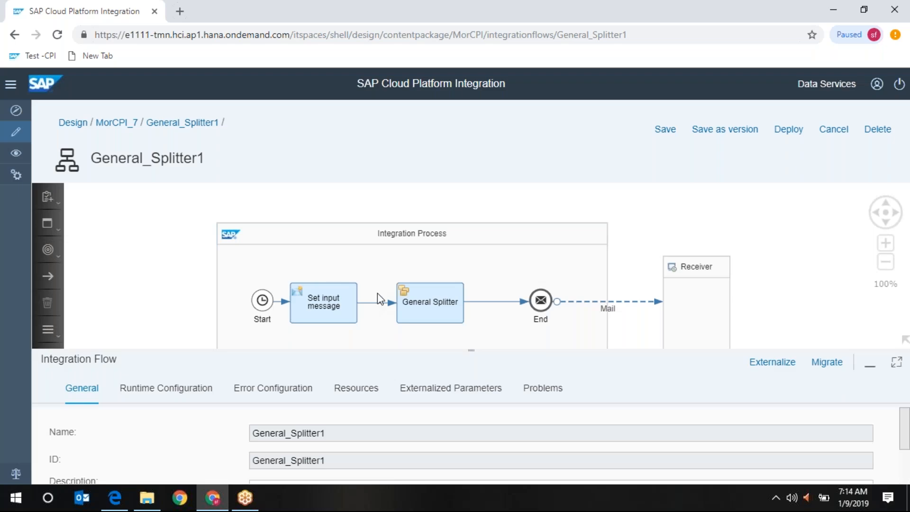
click(61, 348)
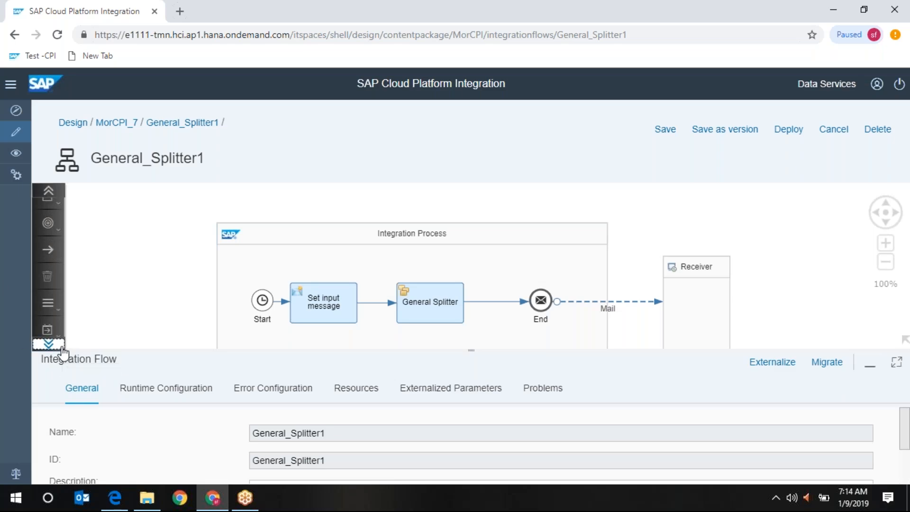
click(61, 346)
click(61, 345)
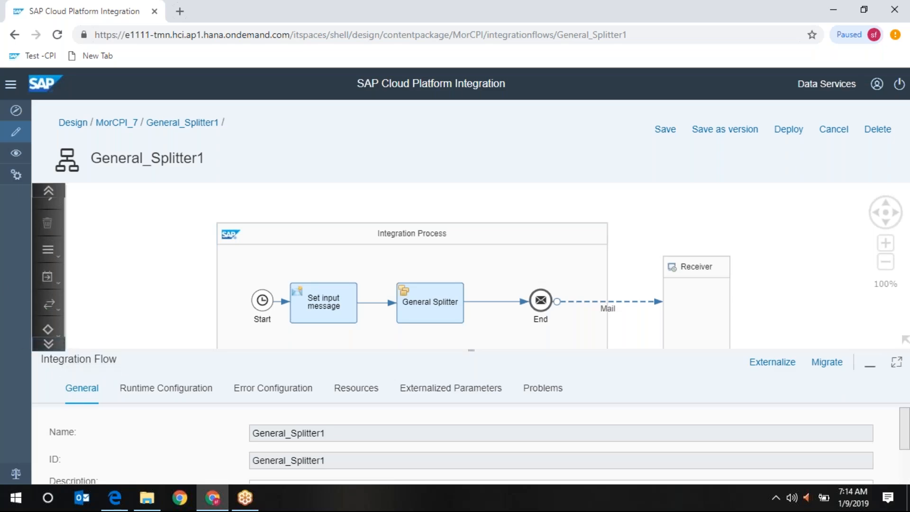
click(48, 329)
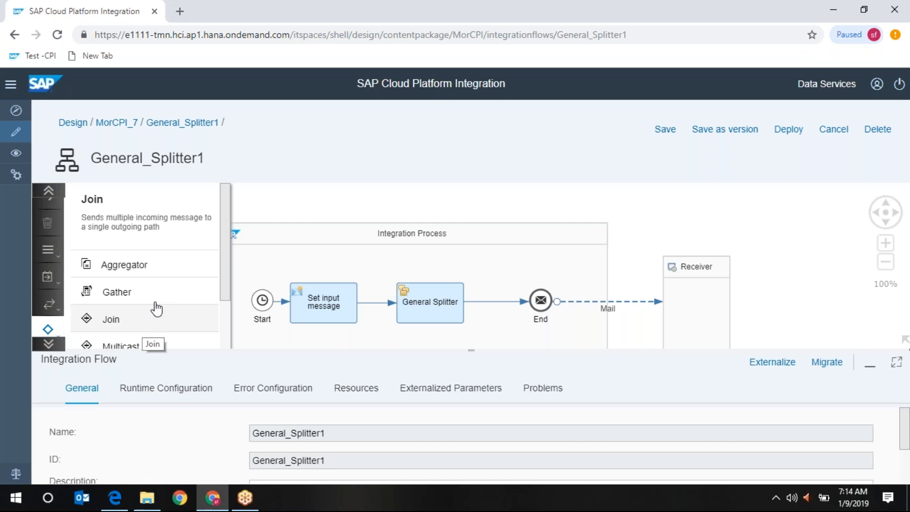
scroll(156, 307, down, 1)
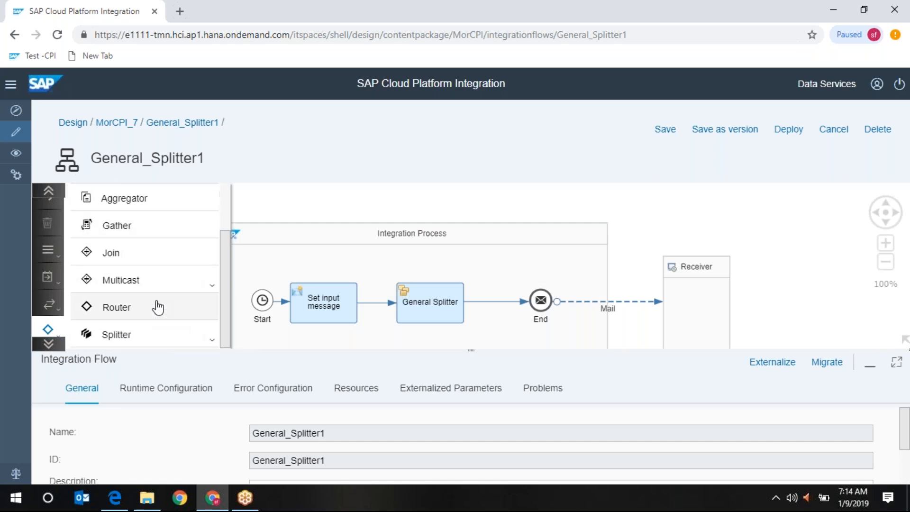
click(157, 342)
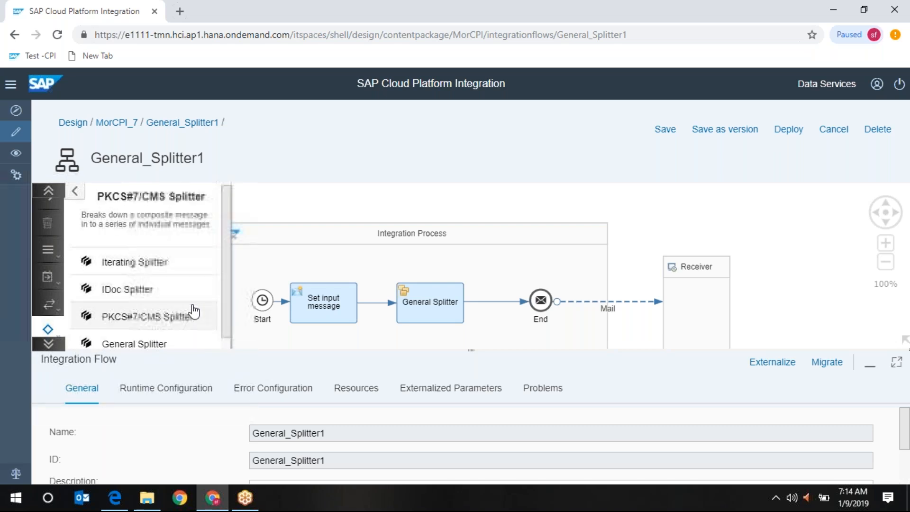
- Check the General Splitter description among the splitter types, then close the palette and bring the whole integration process into view
scroll(193, 311, down, 1)
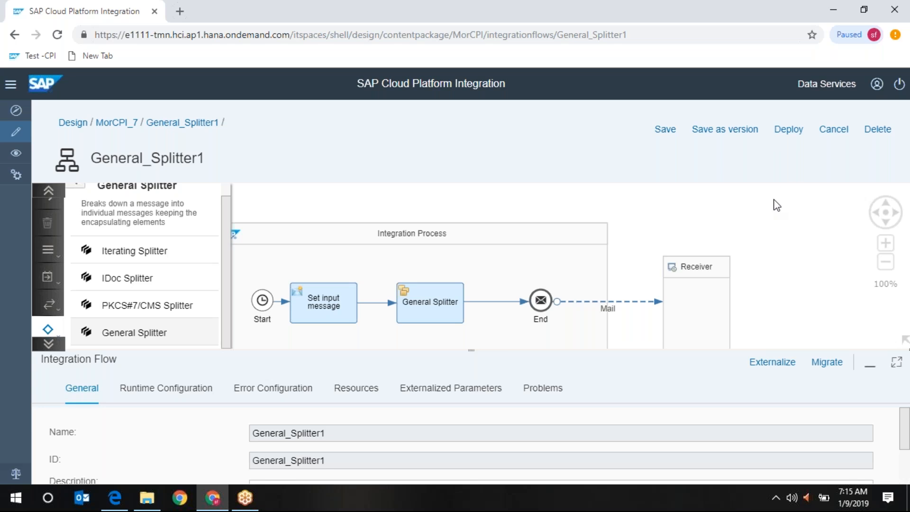
click(780, 213)
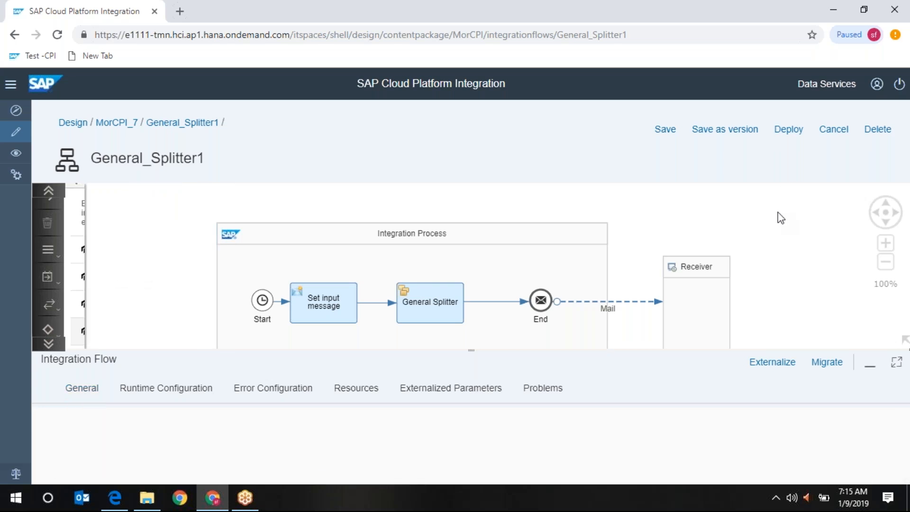
click(622, 17)
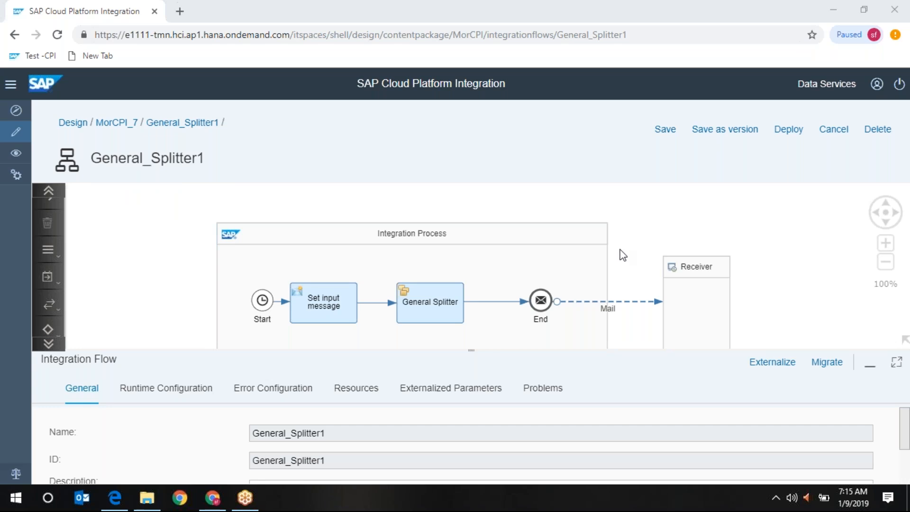
click(888, 223)
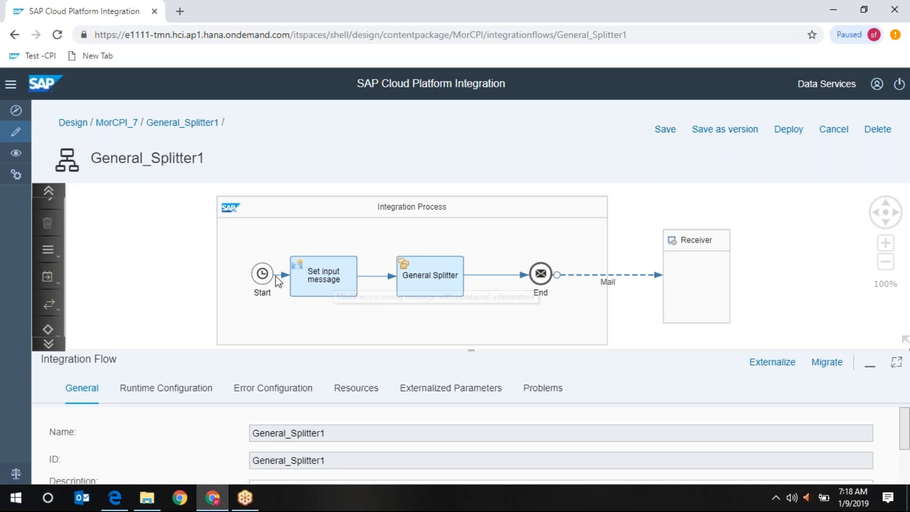
- Open the message body of the Set input message content modifier in an enlarged view and read through its XML
click(321, 277)
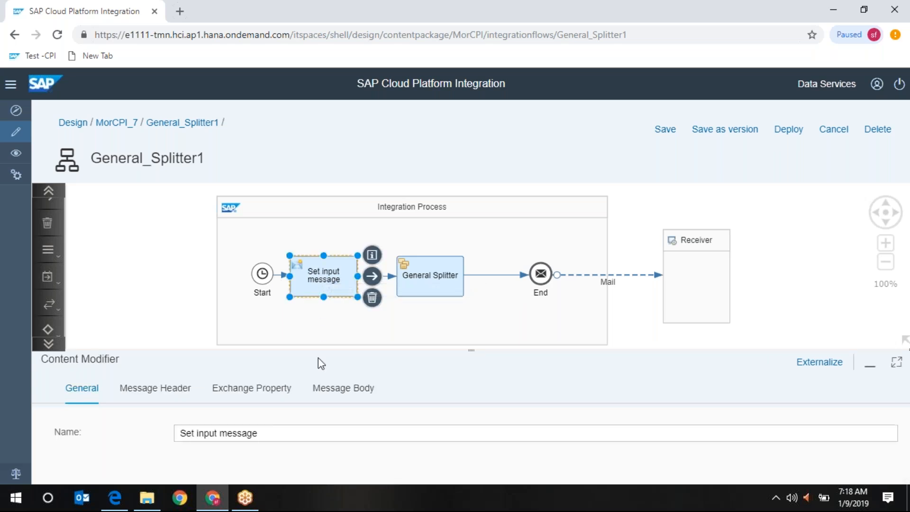
click(337, 391)
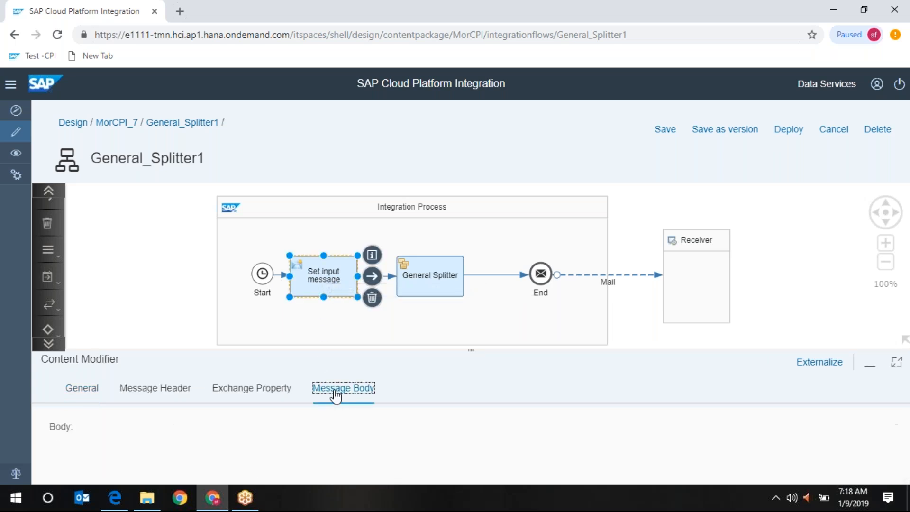
click(899, 361)
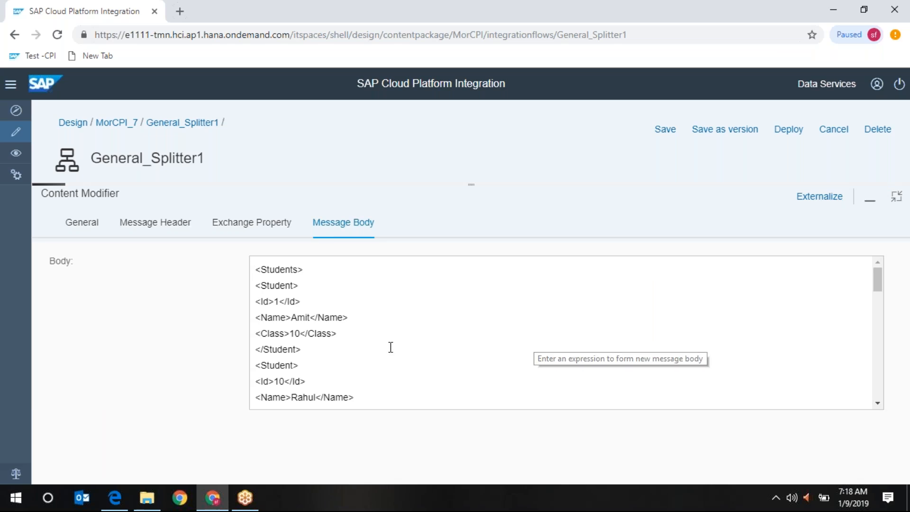
scroll(391, 347, down, 8)
scroll(390, 348, down, 4)
scroll(390, 347, up, 12)
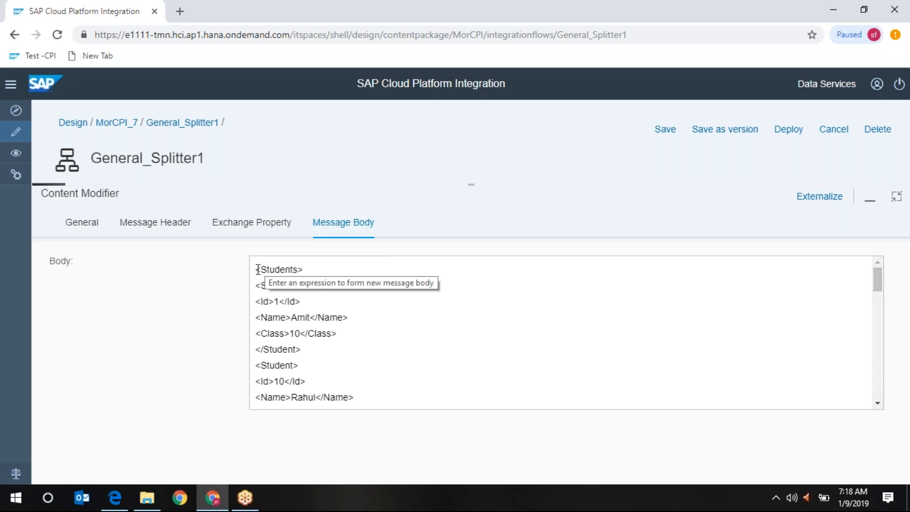
- Examine the opening and closing Students root tags and the first Student record in the message body
drag(260, 269, 305, 360)
click(325, 301)
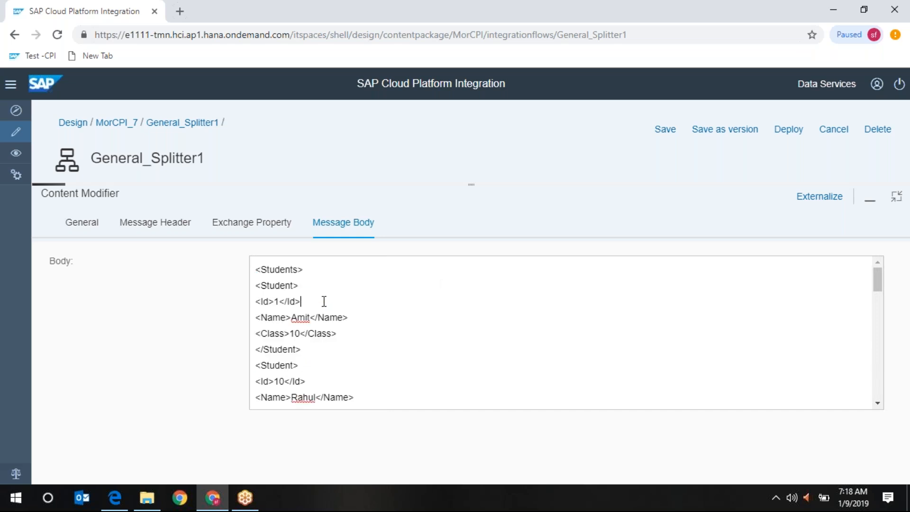
double_click(271, 270)
scroll(336, 327, down, 12)
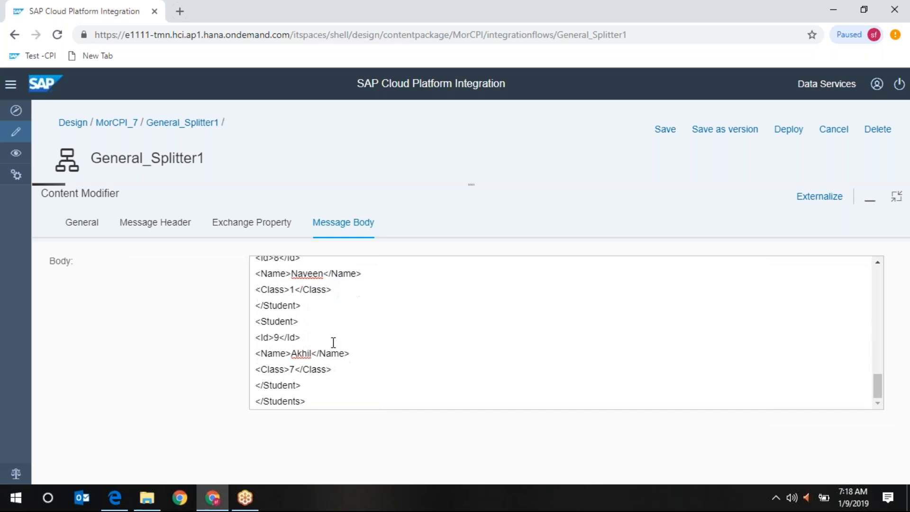
double_click(283, 401)
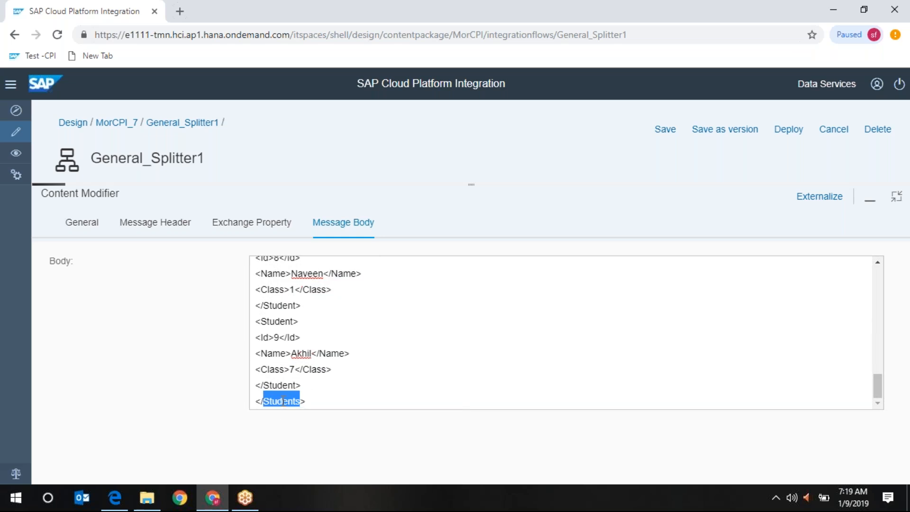
click(621, 22)
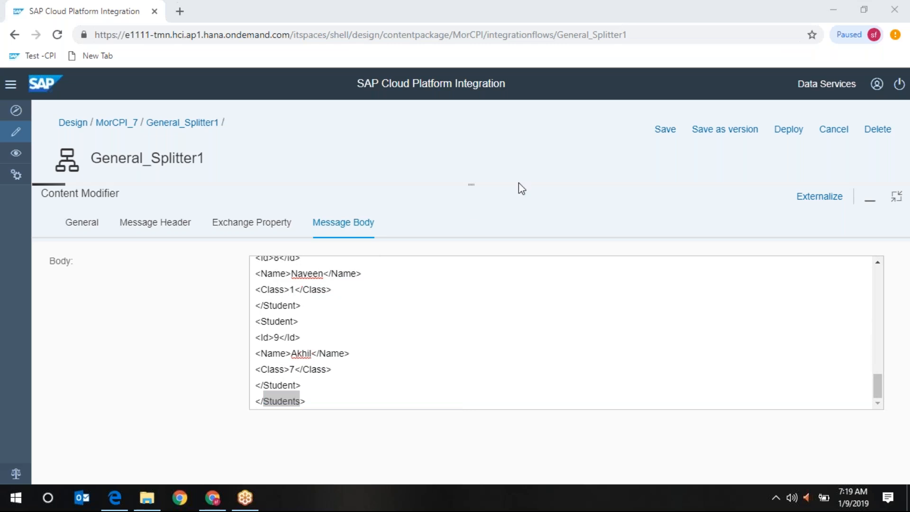
scroll(347, 378, up, 15)
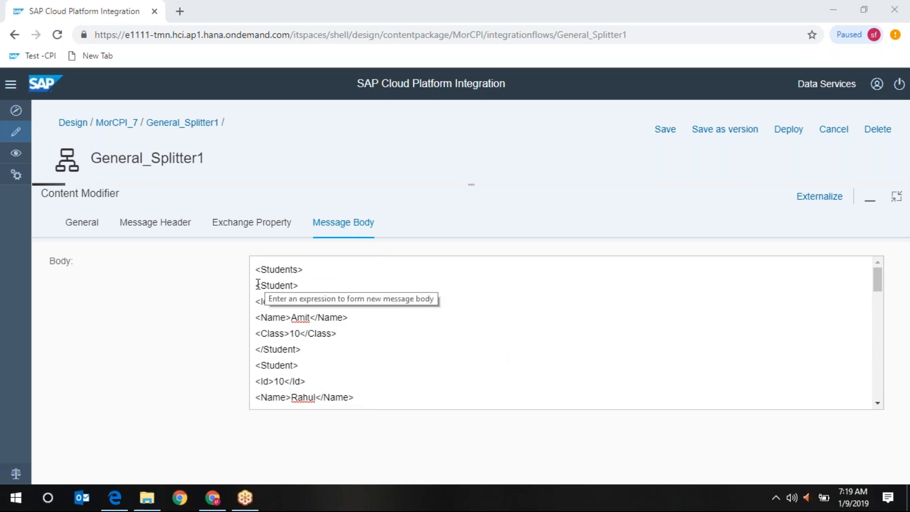
drag(258, 283, 311, 347)
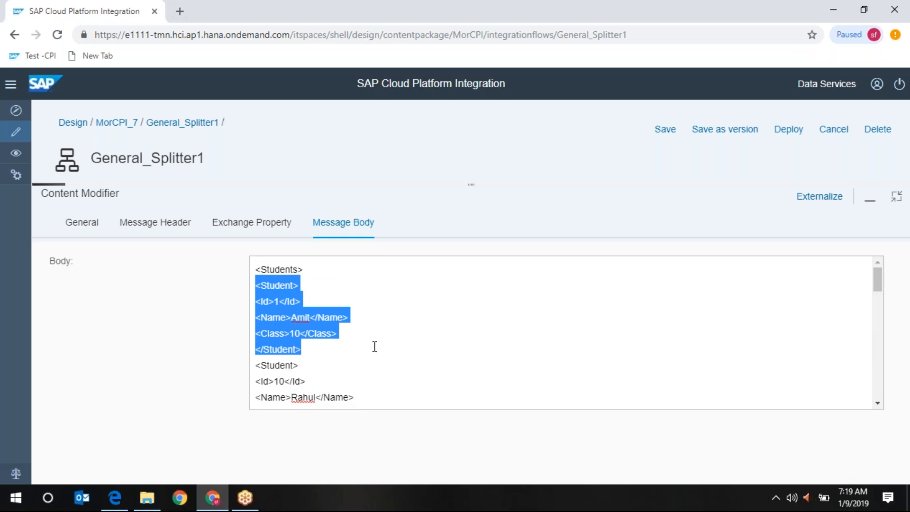
- Check the content modifier's exchange properties and message headers, and restore the flow diagram view
click(280, 226)
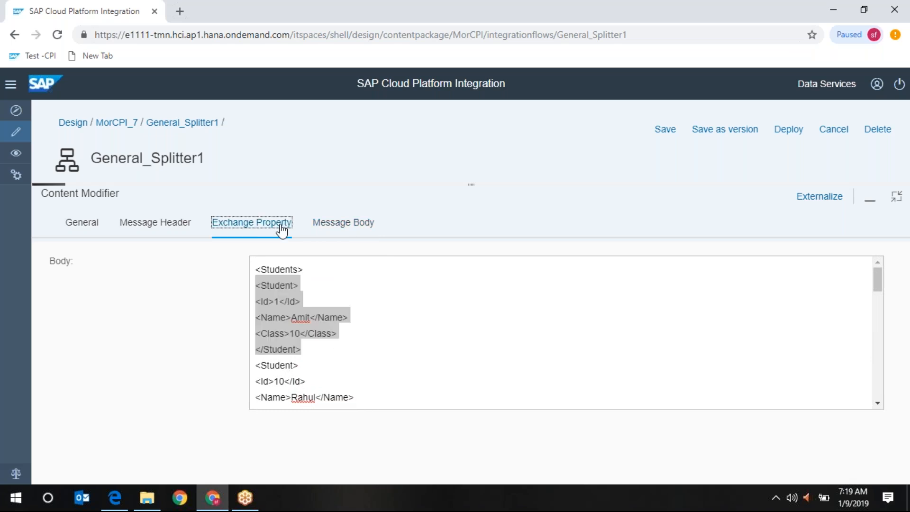
click(176, 232)
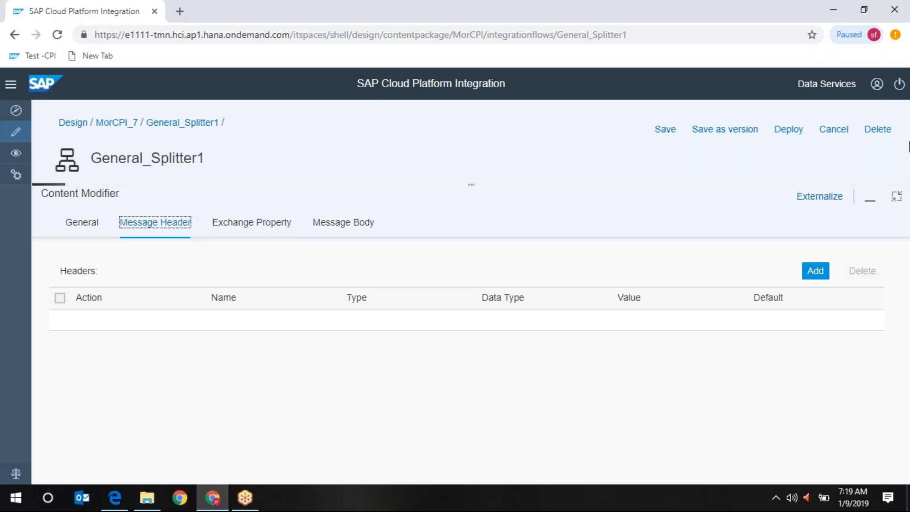
click(895, 198)
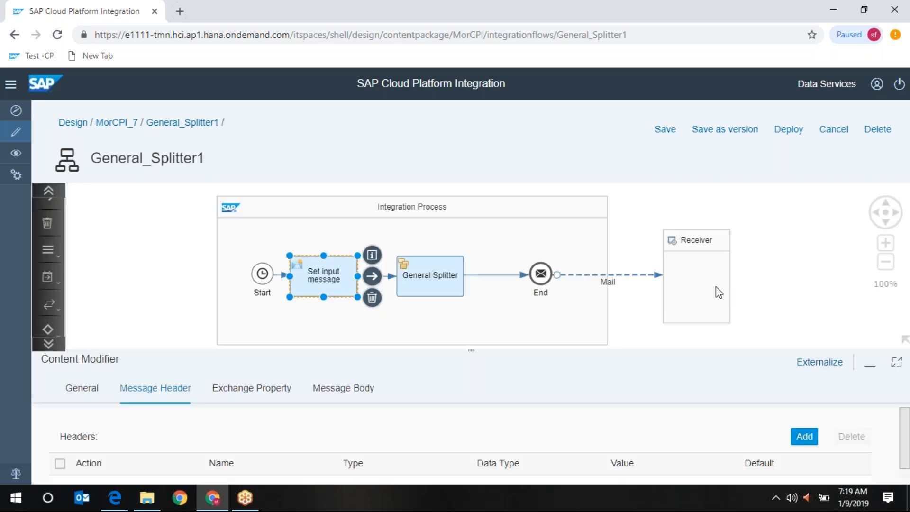
- Locate Splitter among the routing elements and display the General Splitter step's processing settings in an enlarged view
click(418, 275)
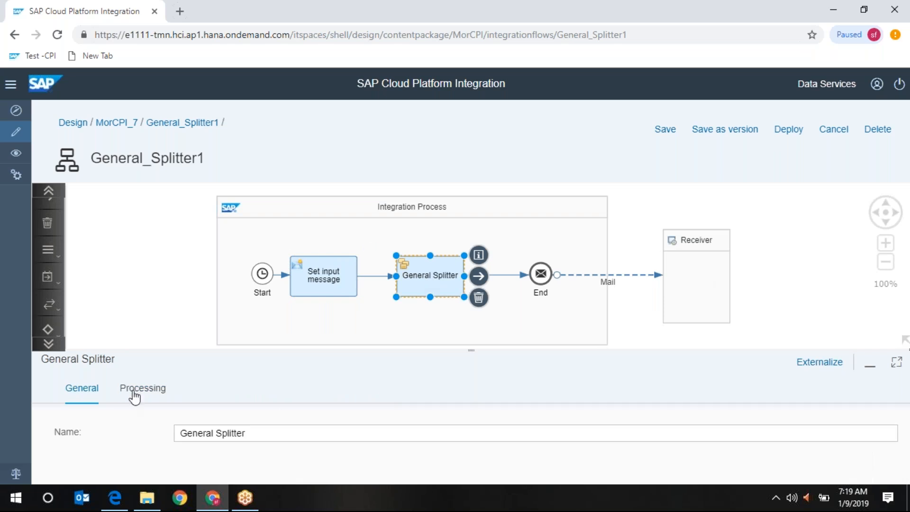
click(50, 343)
click(50, 344)
click(48, 277)
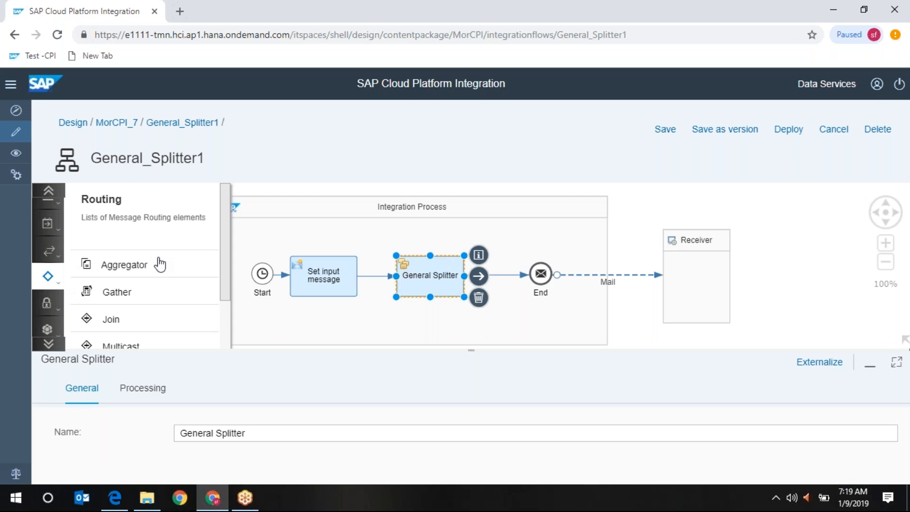
scroll(168, 331, down, 3)
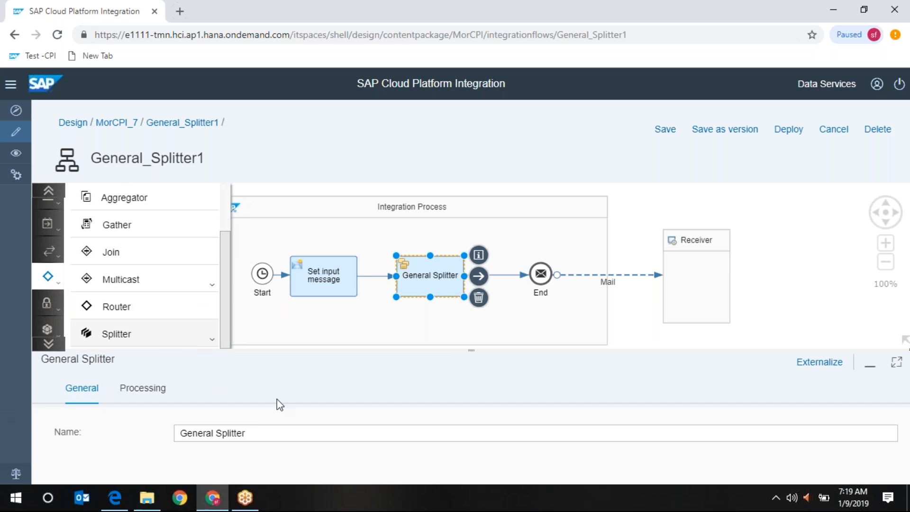
click(896, 362)
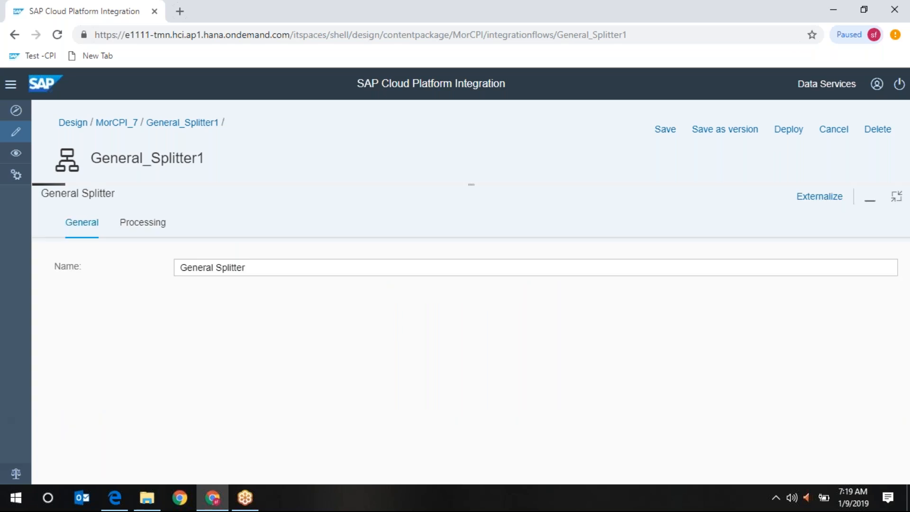
click(147, 222)
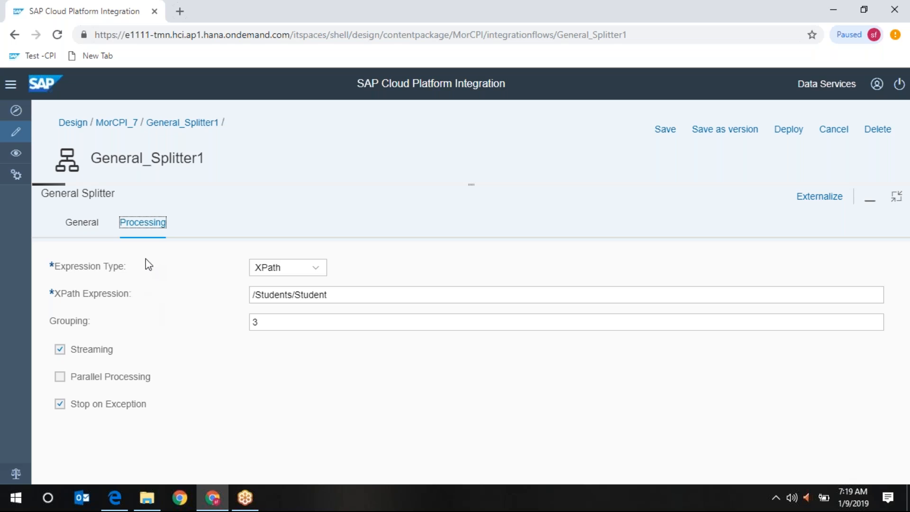
- Inspect the General Splitter's expression type options, XPath expression and grouping value, then restore the flow diagram view
click(315, 268)
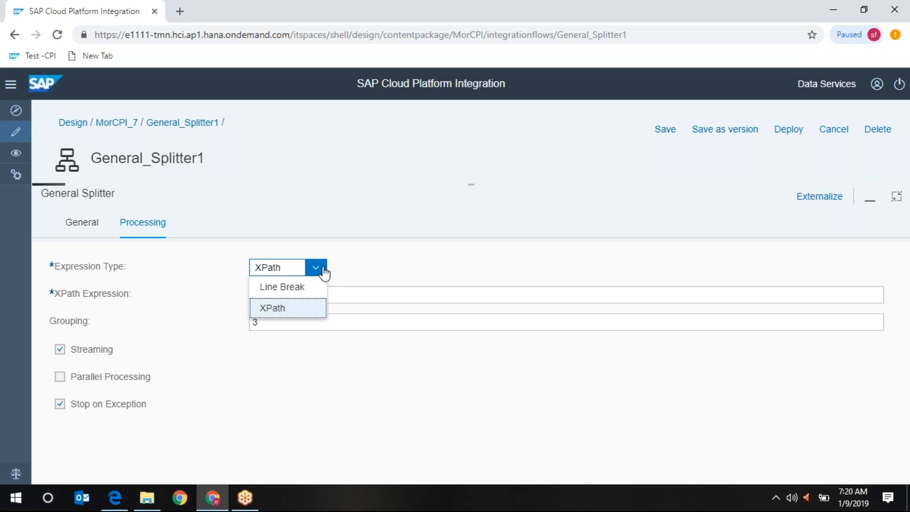
click(388, 271)
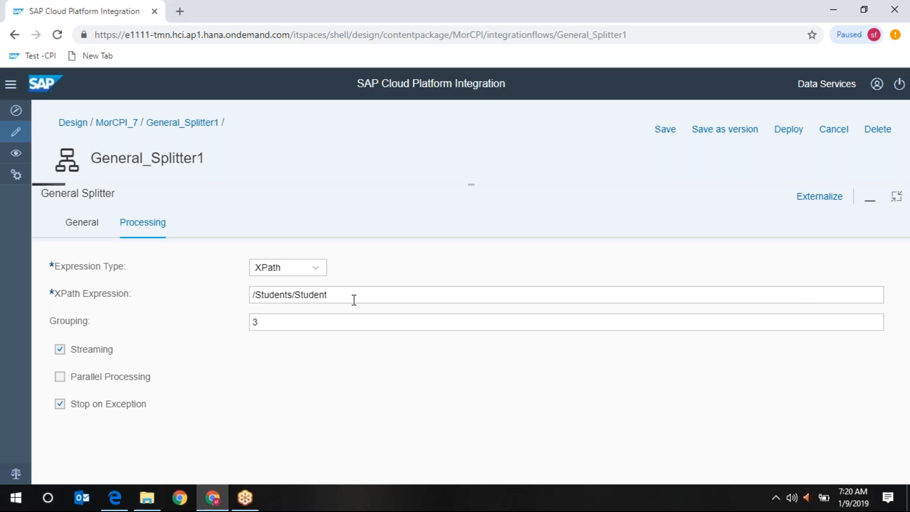
drag(331, 294, 198, 306)
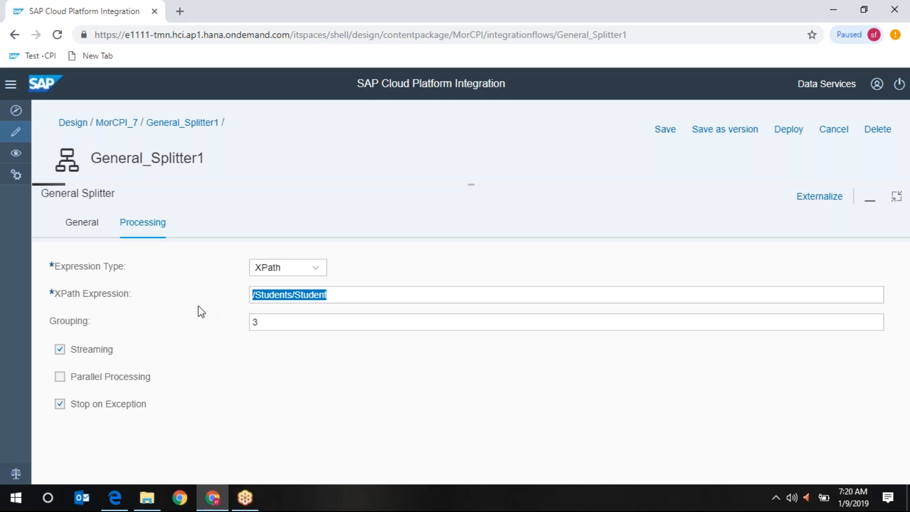
click(349, 292)
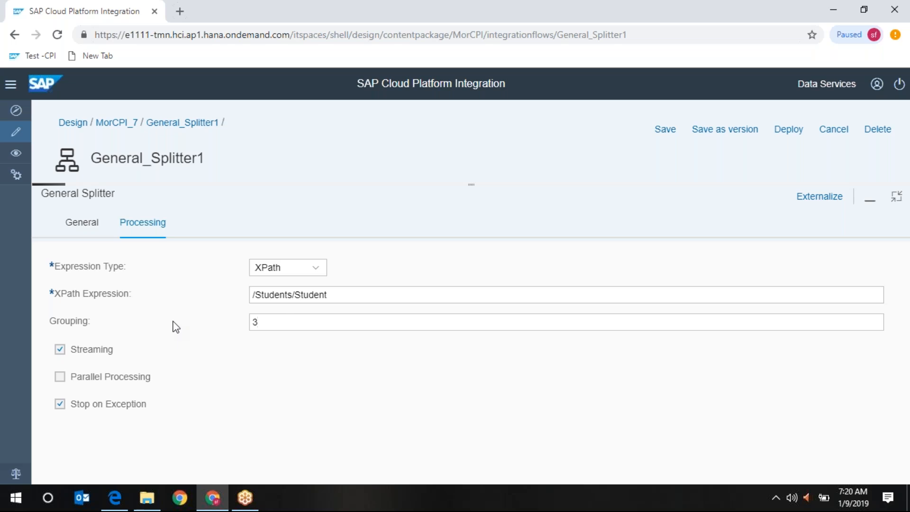
double_click(272, 322)
click(895, 196)
- Reopen the Set input message body in an enlarged view and examine the first Student records
click(316, 278)
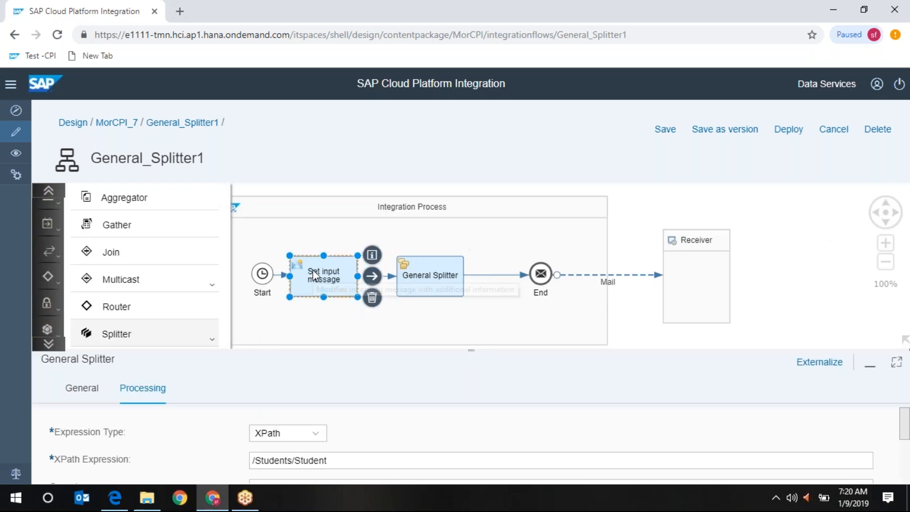
click(332, 388)
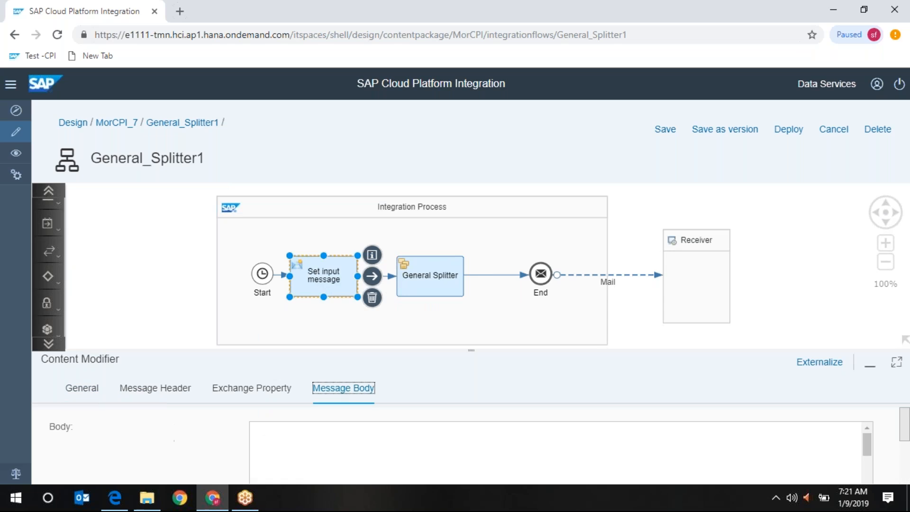
click(896, 361)
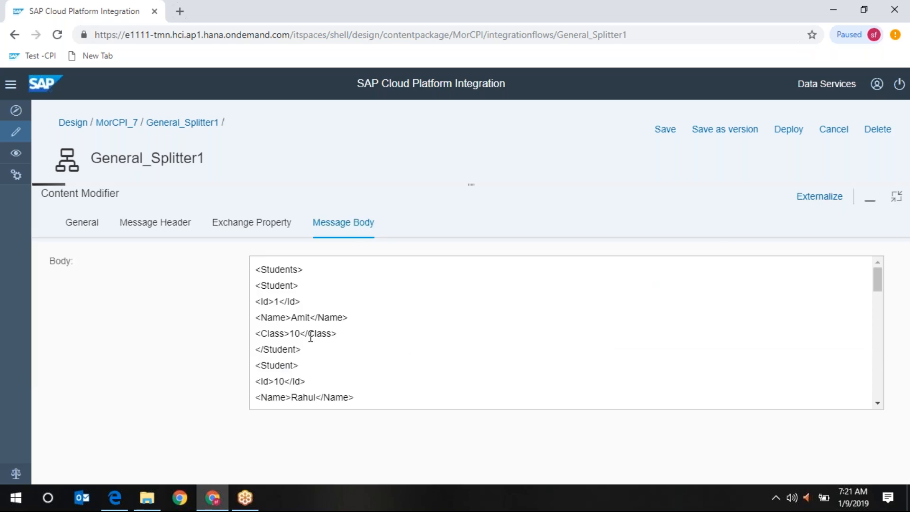
click(257, 287)
drag(257, 287, 306, 352)
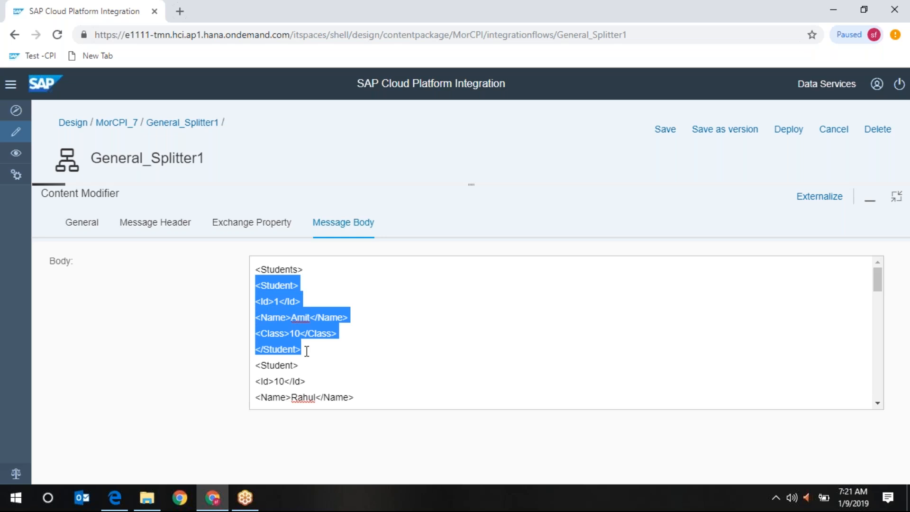
drag(306, 351, 359, 395)
click(350, 331)
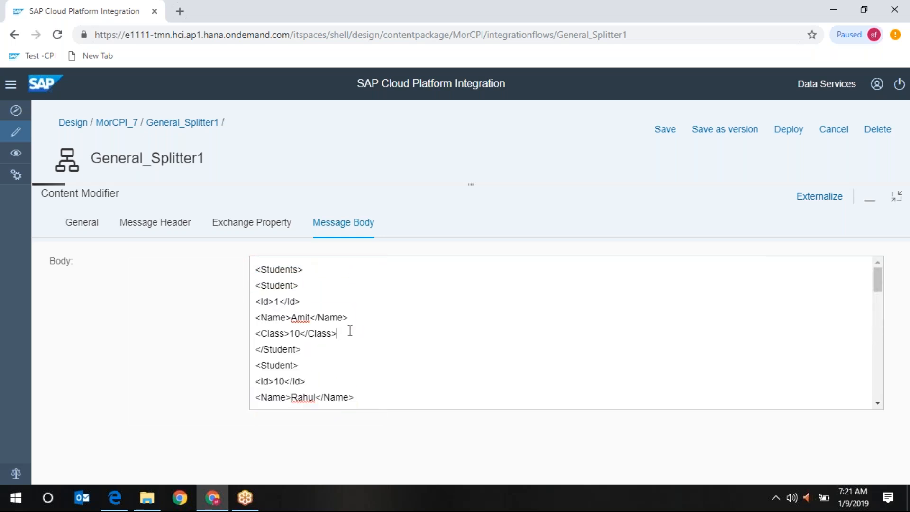
- Return to the General Splitter's processing settings in an enlarged view and highlight the grouping value
click(897, 202)
click(435, 277)
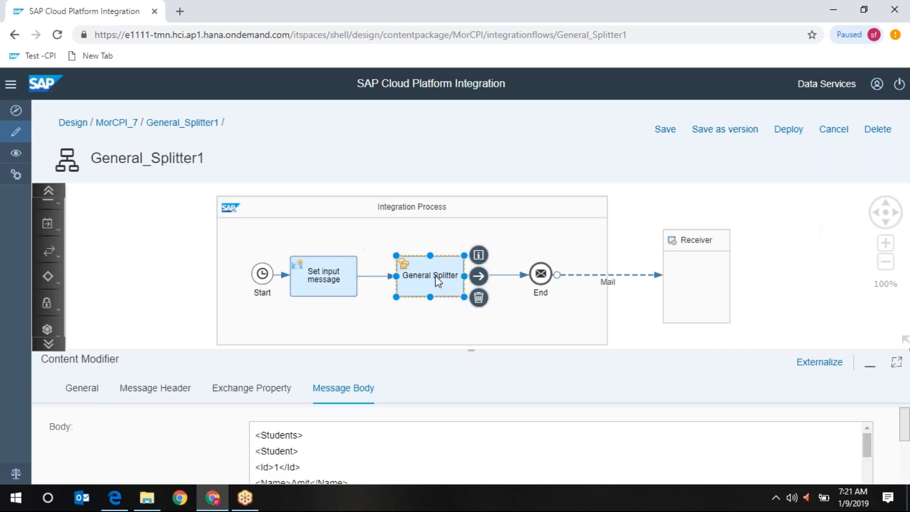
click(146, 392)
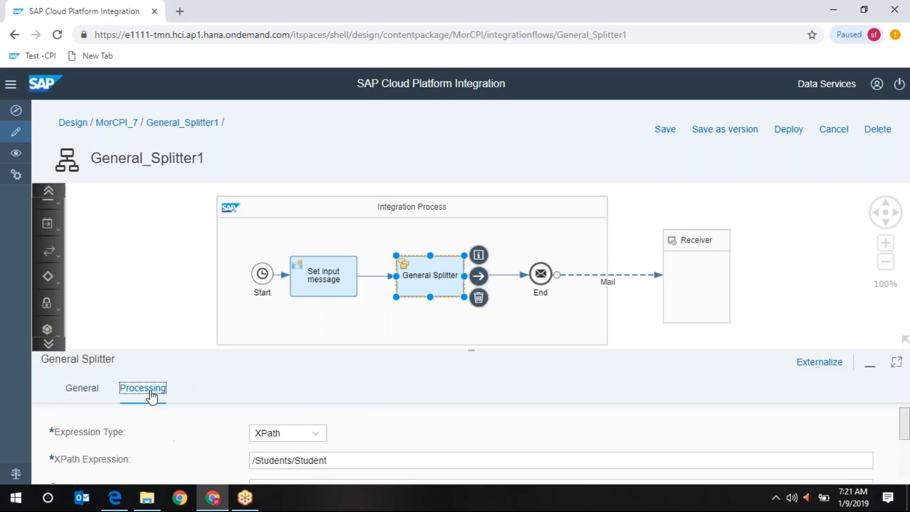
click(897, 363)
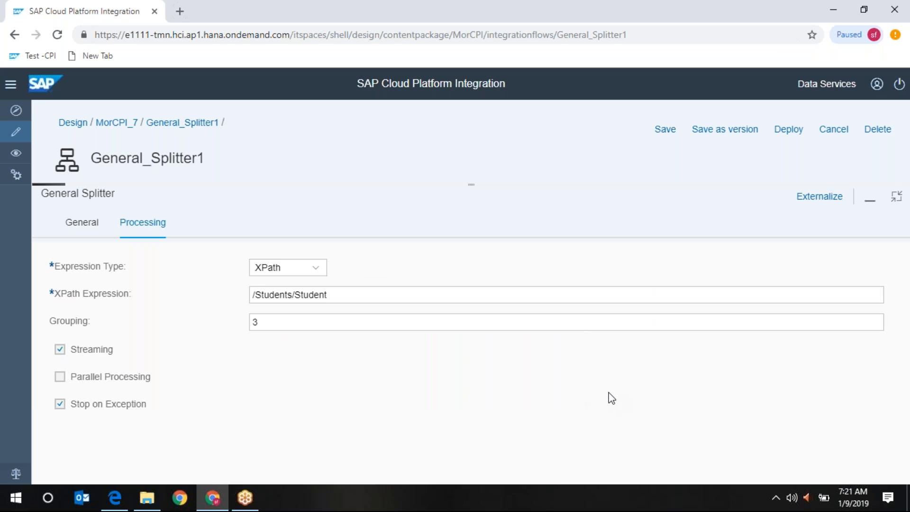
drag(262, 322, 221, 337)
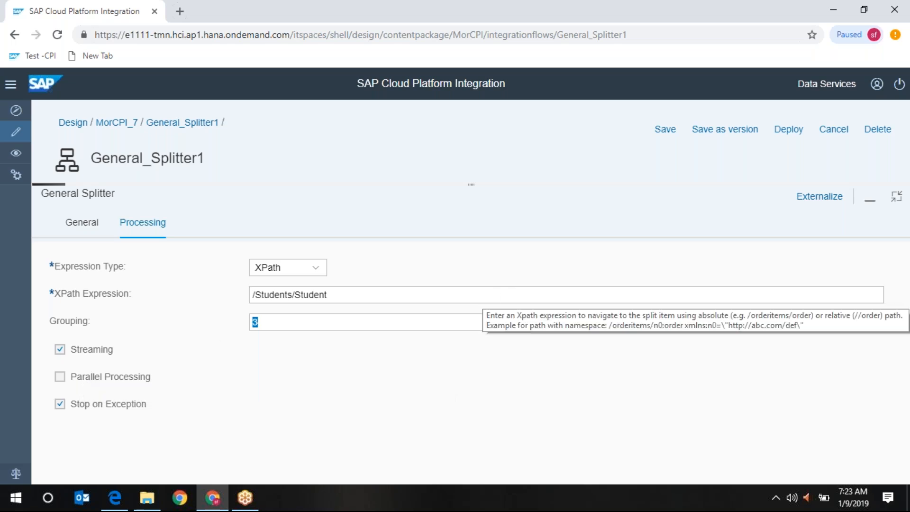
- Open the connection settings of the Mail channel to Receiver in an enlarged view, showing the mail subject and body
click(896, 196)
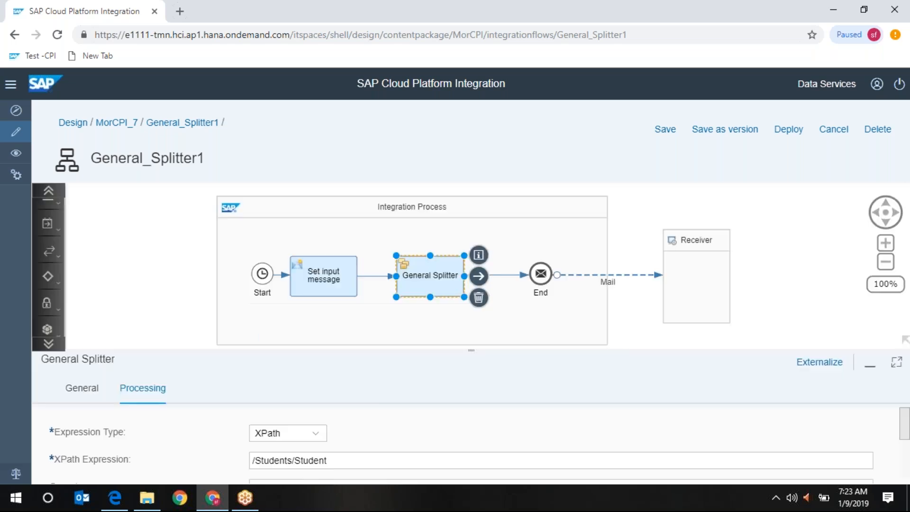
click(610, 283)
click(139, 393)
scroll(405, 447, down, 5)
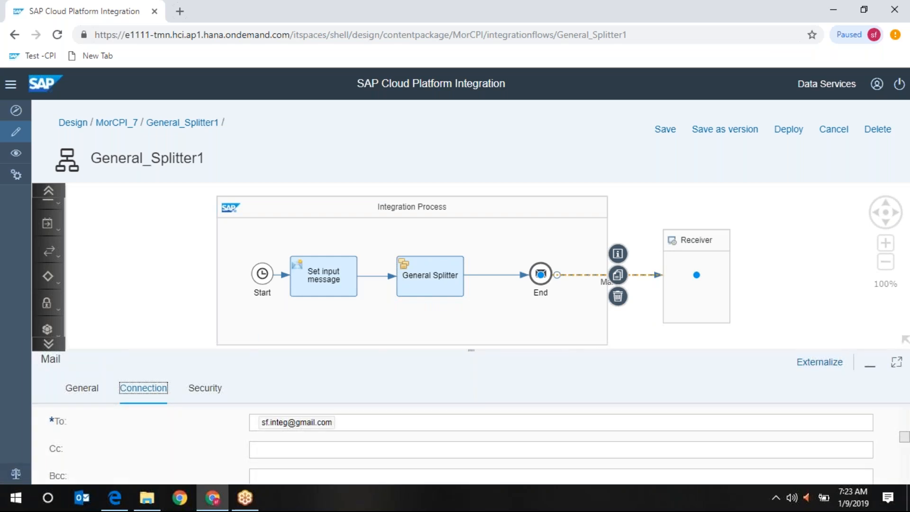
scroll(479, 445, down, 3)
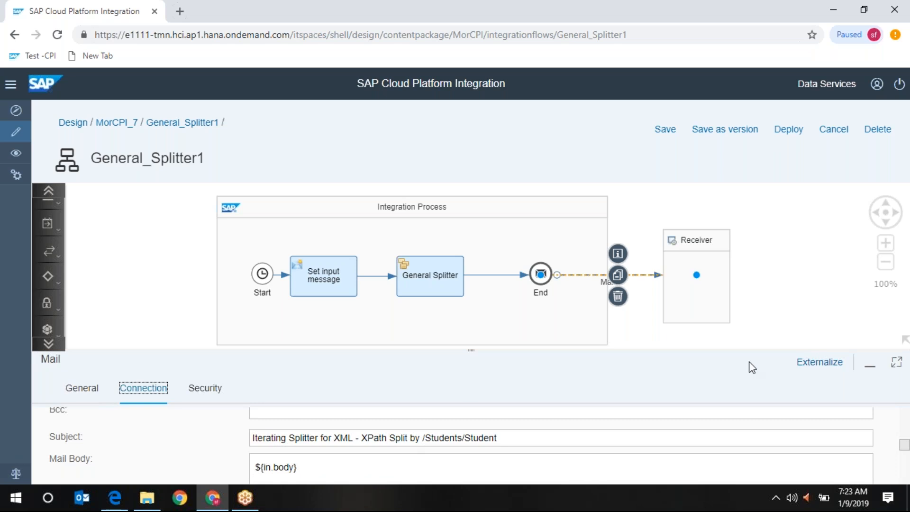
click(897, 364)
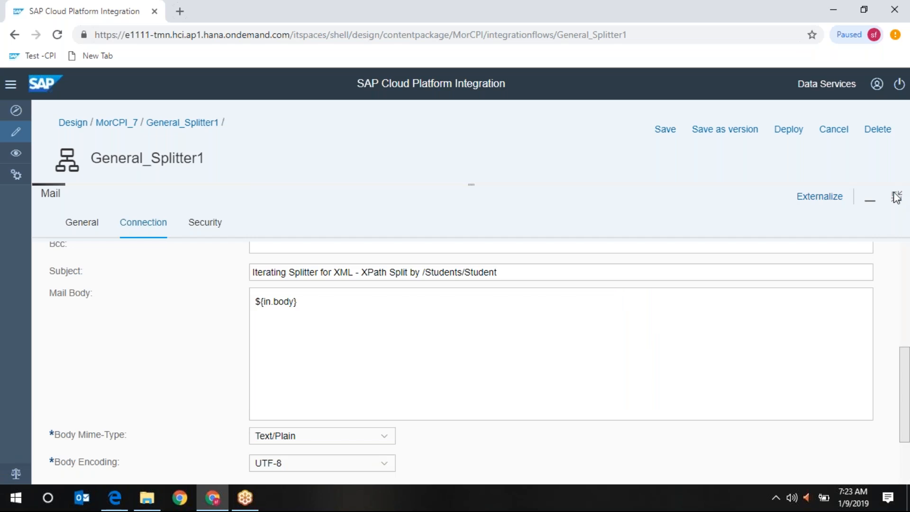
- Change the mail subject to "General Splitter with xpath" and restore the flow diagram view
double_click(262, 272)
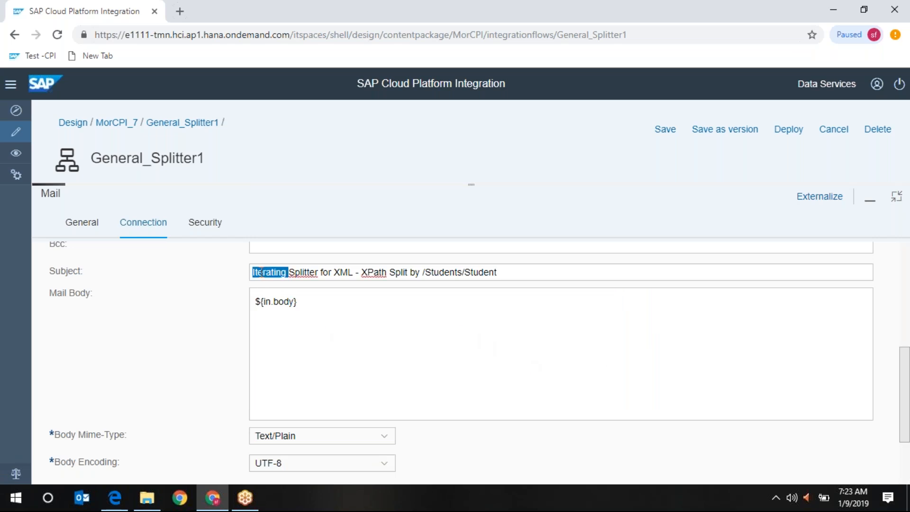
text(Gene)
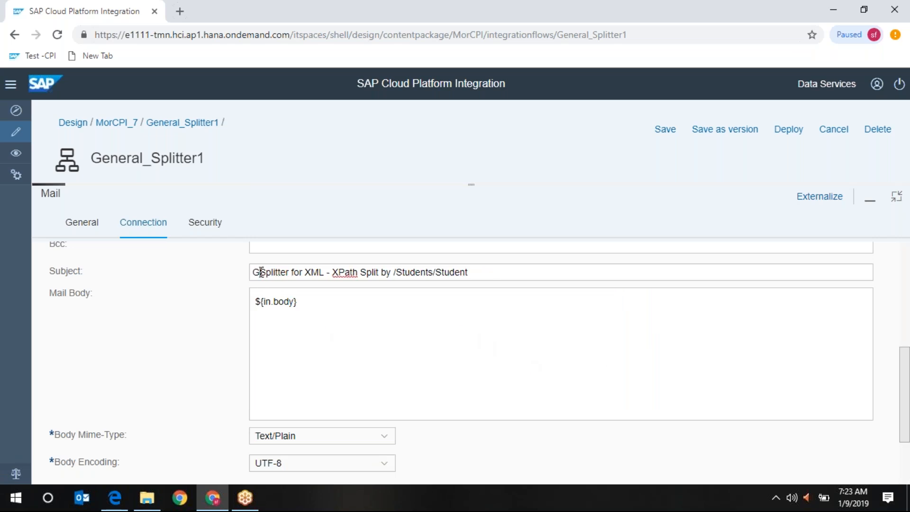
text(ral)
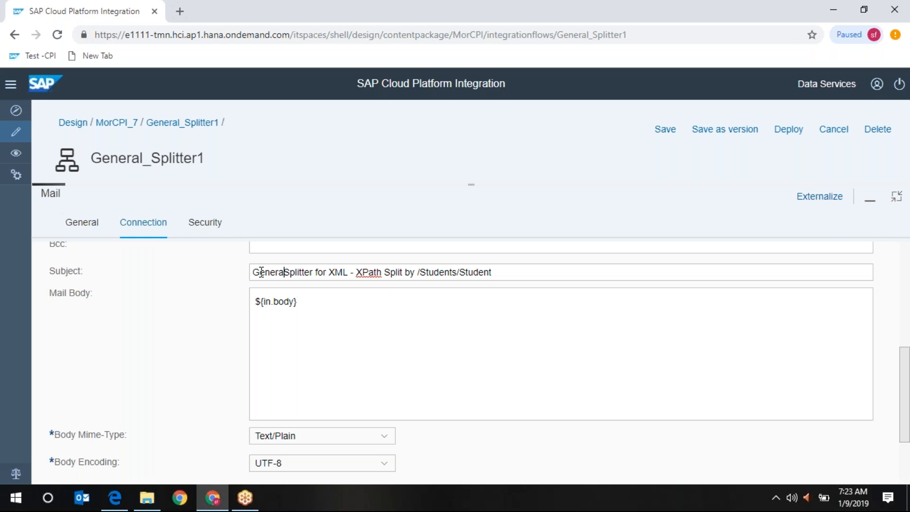
key(Right)
key(Right)
key(Right)
key(Right)
key(Right)
key(Right)
key(Right)
key(Right)
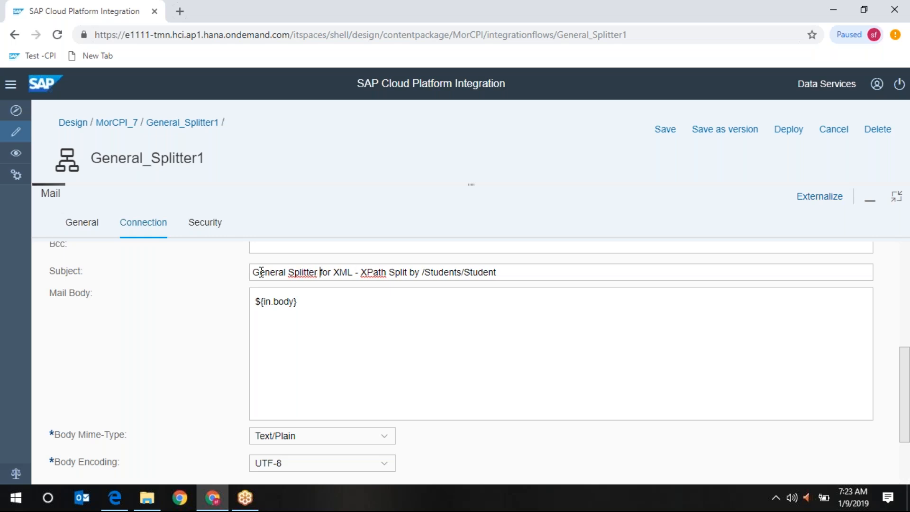
key(shift+End)
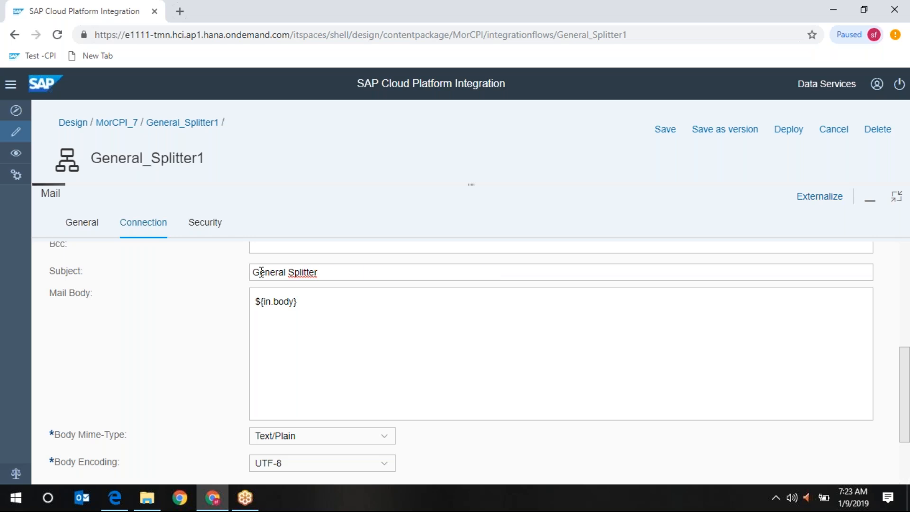
text(with xpath)
click(897, 198)
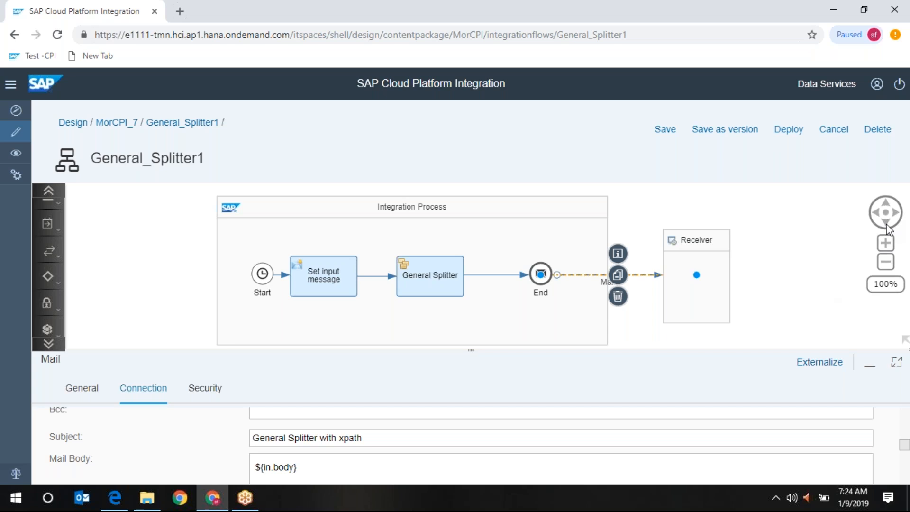
- Bring the second integration process, ending at Receiver1, into view and open its timer start's scheduler settings
click(886, 224)
click(886, 224)
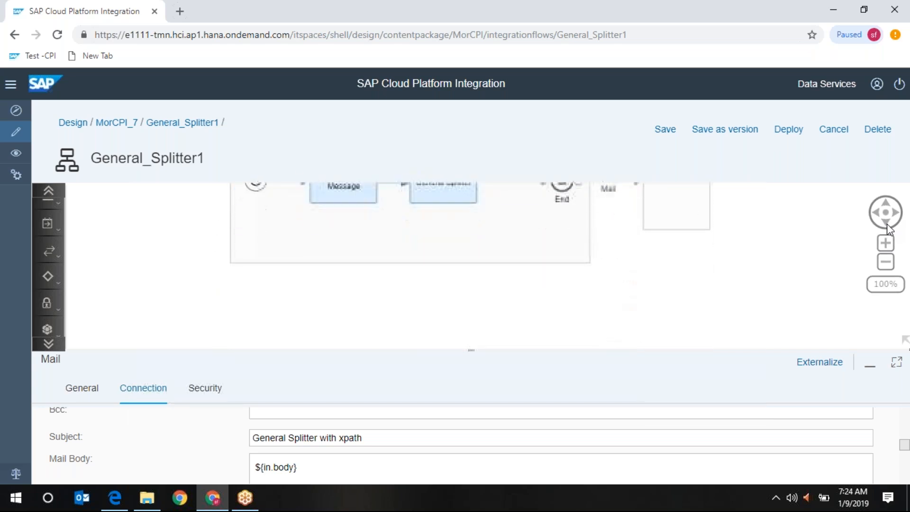
click(886, 201)
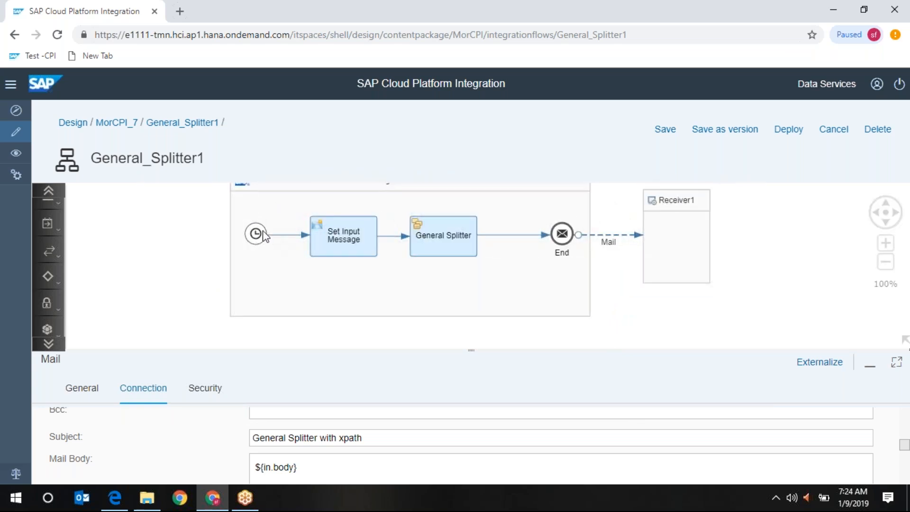
click(254, 234)
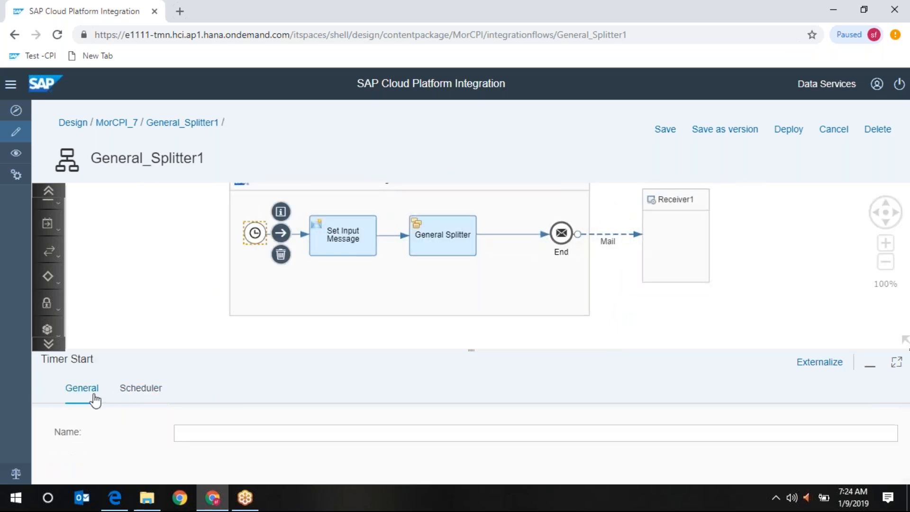
click(136, 391)
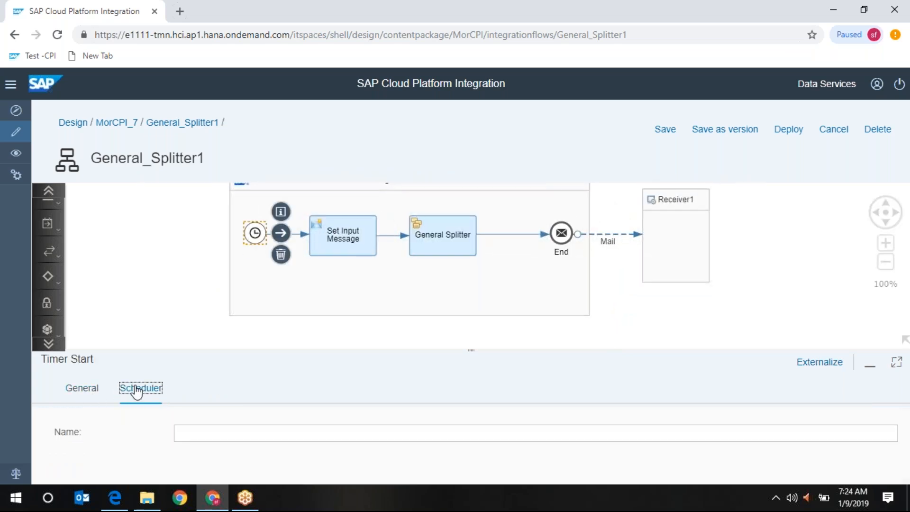
- Examine the message body of the second process's Set Input Message step in an enlarged view, then restore the diagram
click(320, 232)
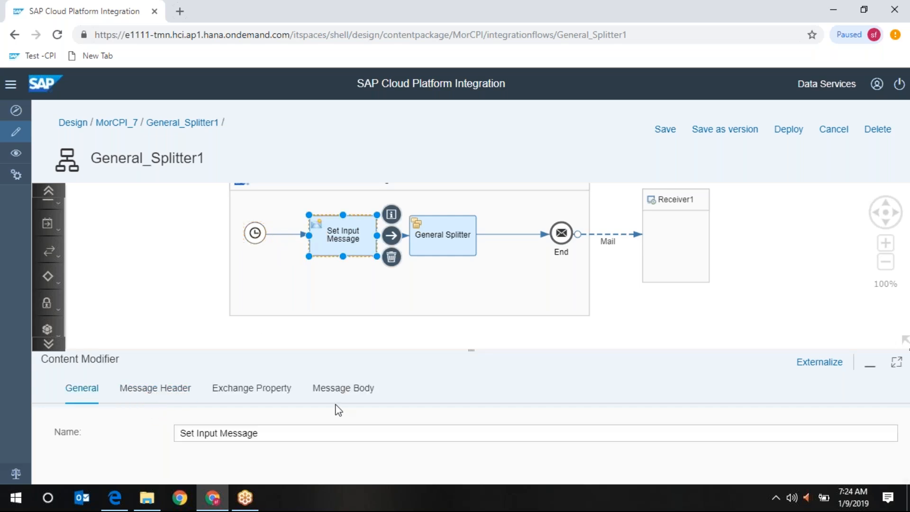
click(330, 400)
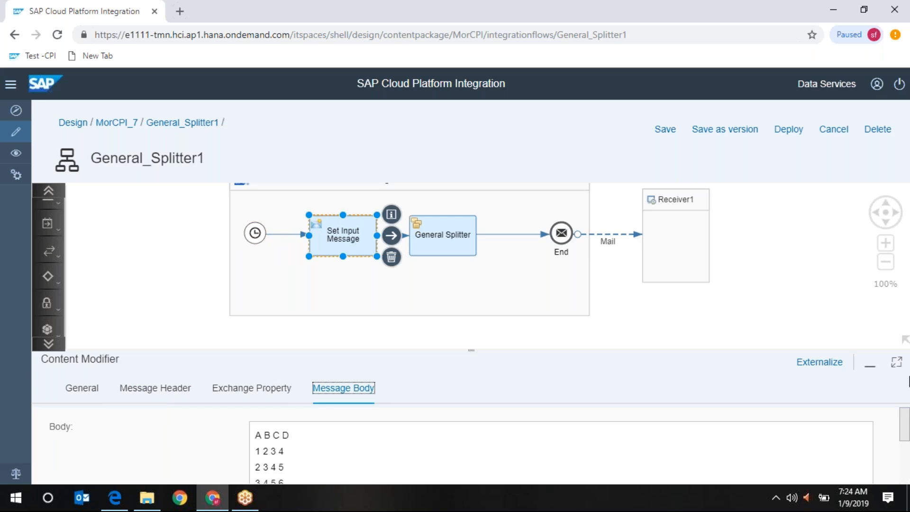
click(896, 361)
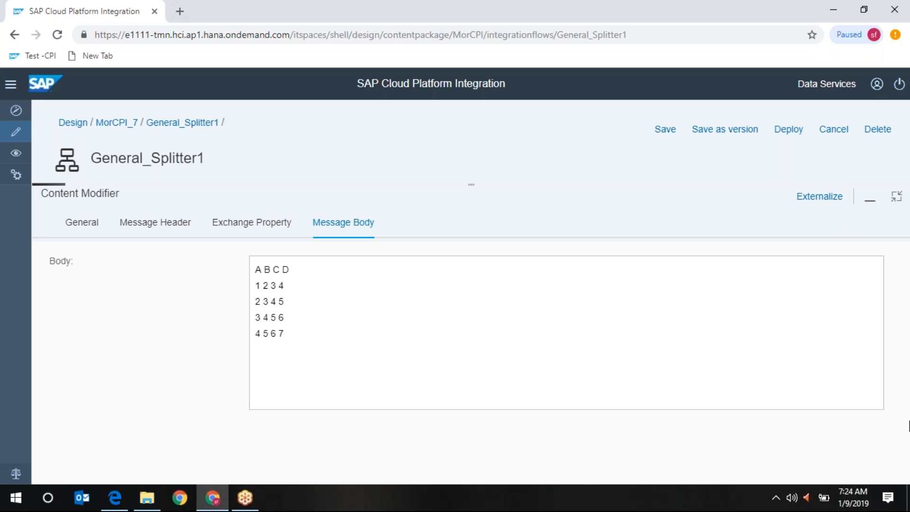
click(896, 198)
- Open the second process's General Splitter processing settings in an enlarged view and inspect its expression type options and grouping field
click(443, 244)
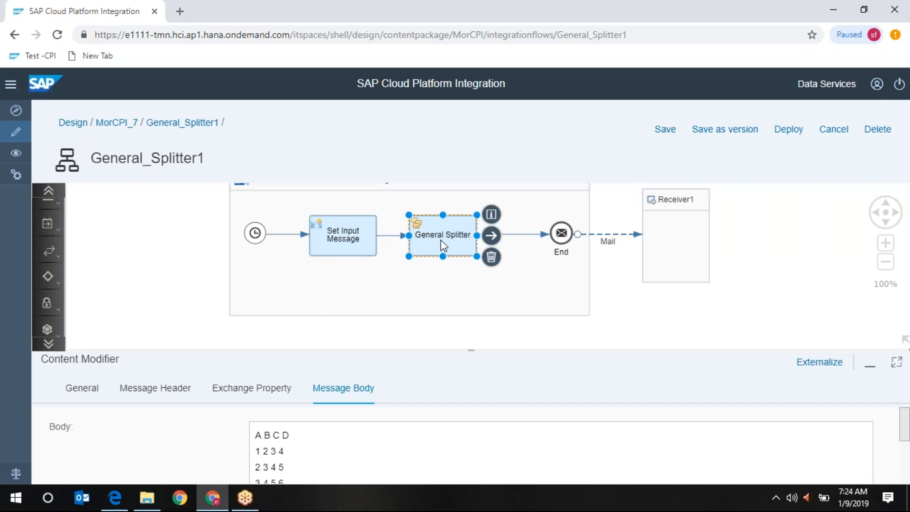
click(149, 397)
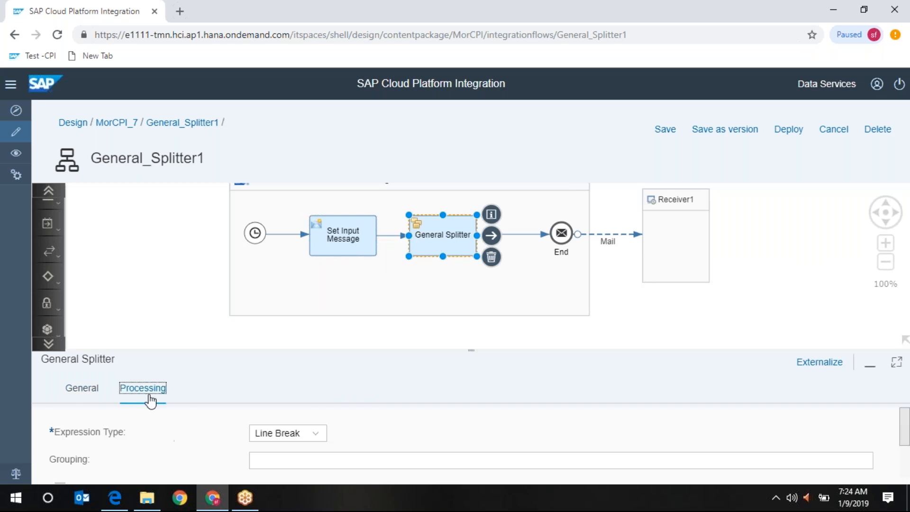
click(896, 363)
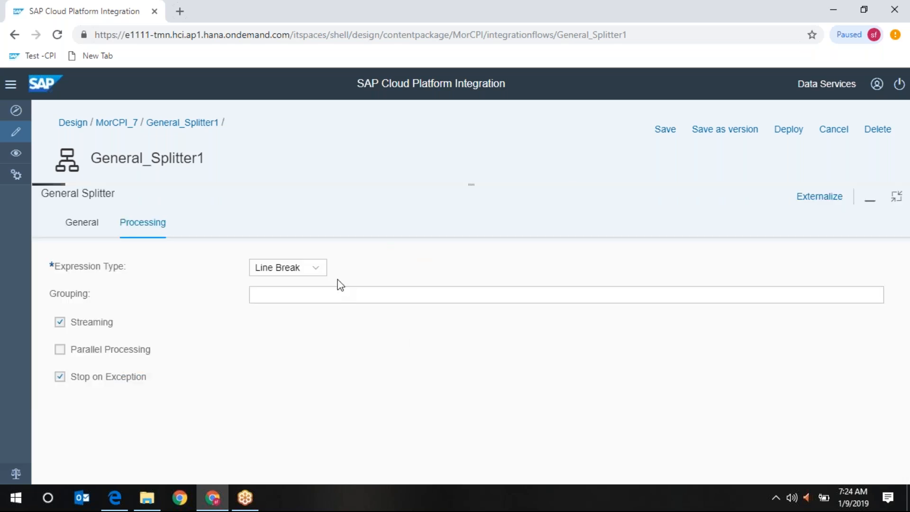
click(318, 269)
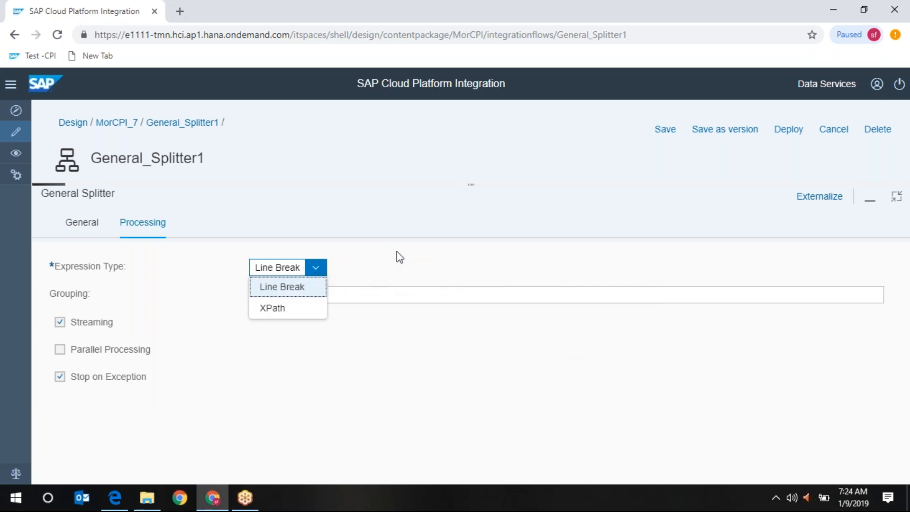
click(398, 256)
mouse_move(326, 298)
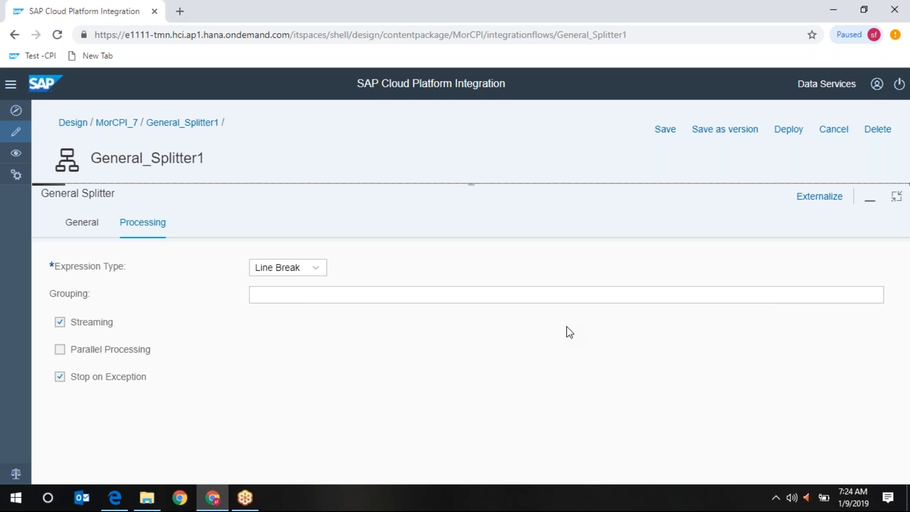
click(616, 19)
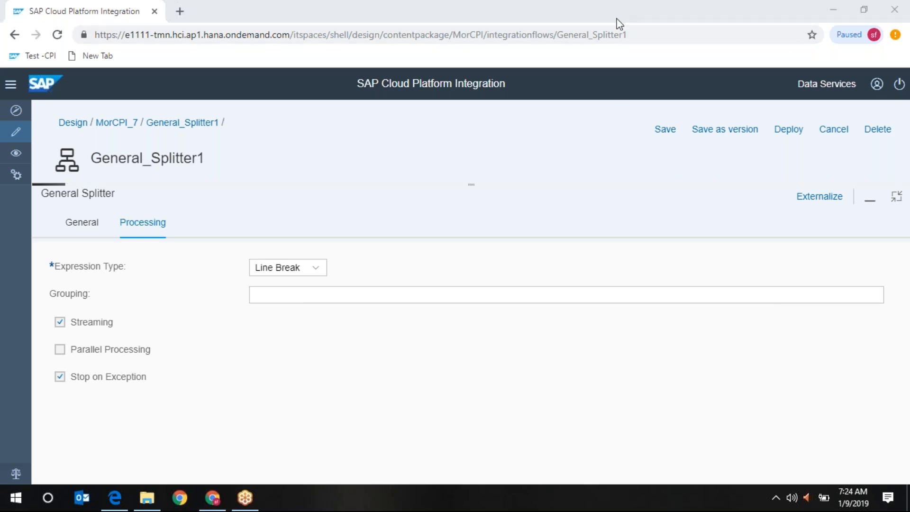
- Set the second General Splitter's grouping to 3 and restore the flow diagram view
click(375, 293)
text(3)
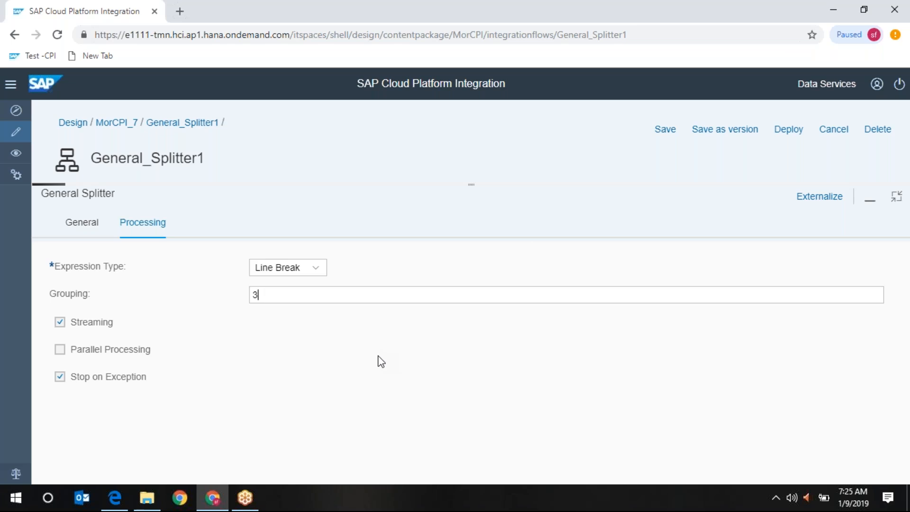
click(896, 196)
- Change the subject in the connection settings of the Mail channel to Receiver1 to "General Splitter with line break"
click(616, 235)
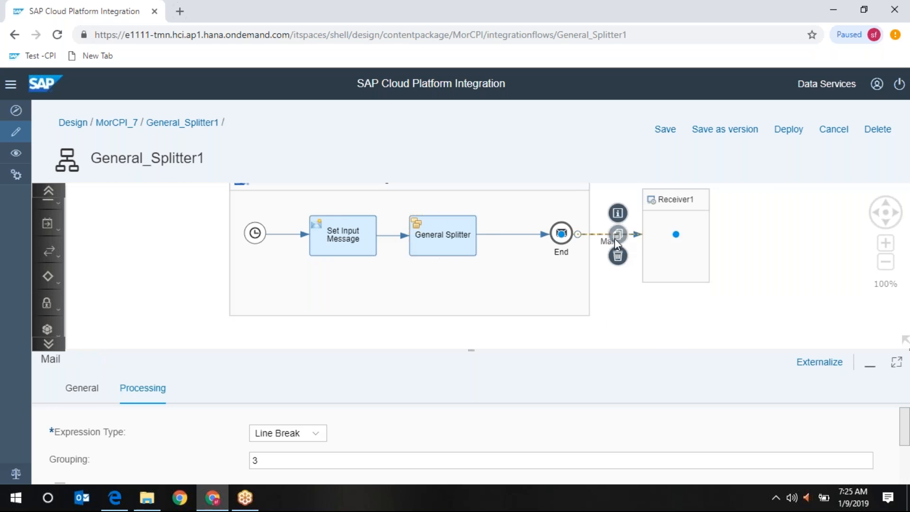
click(158, 394)
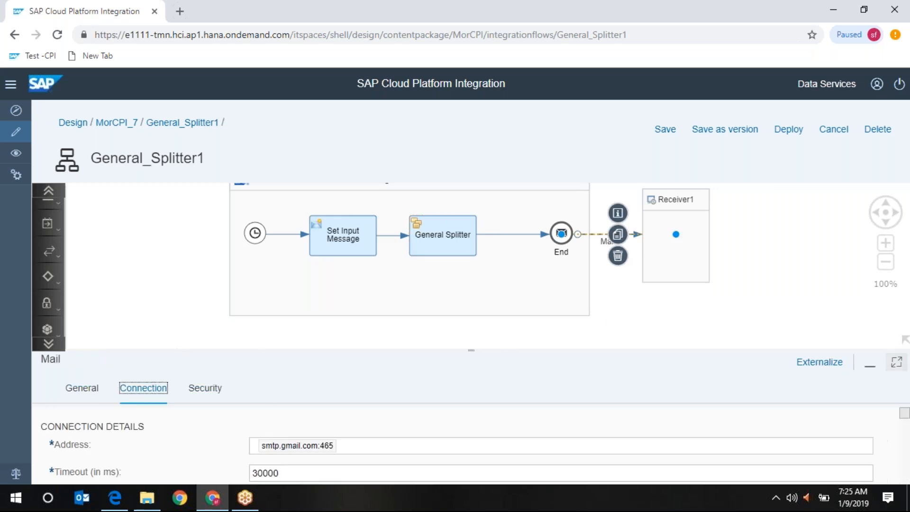
click(896, 361)
scroll(566, 399, down, 4)
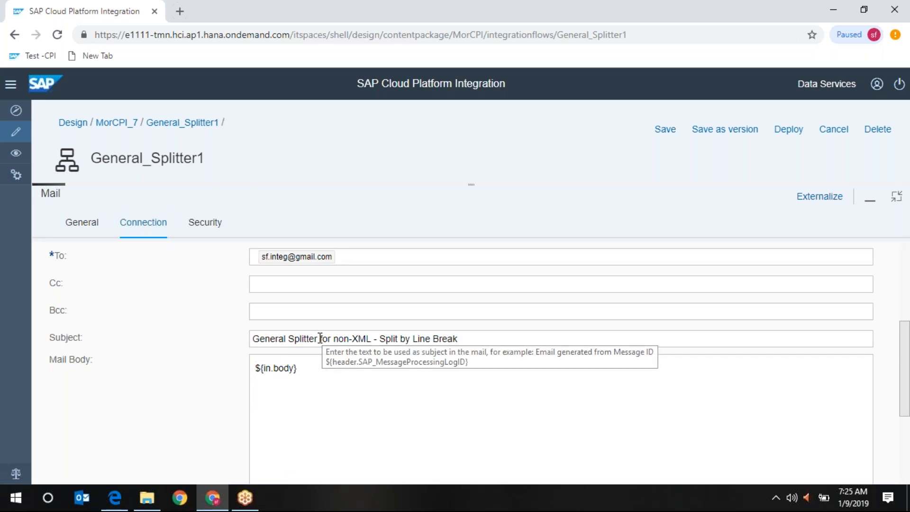
drag(320, 338, 591, 334)
text(with)
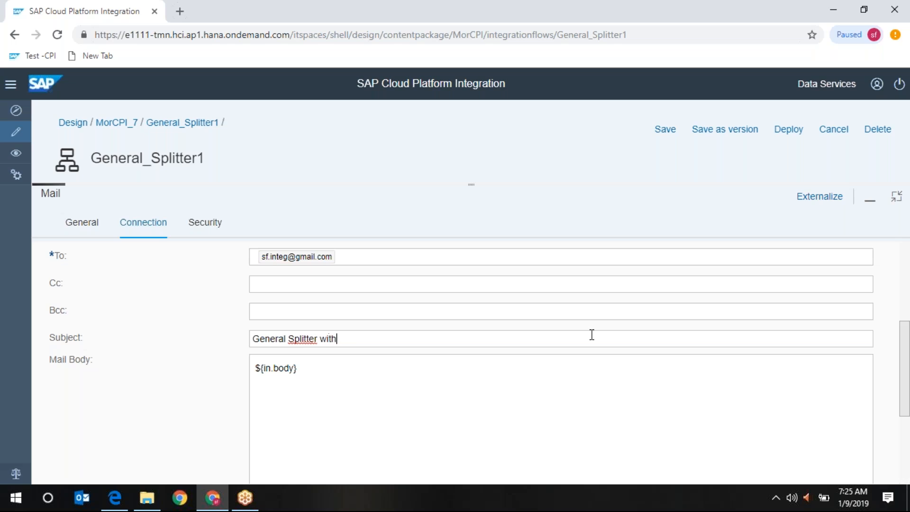
text( line break)
click(896, 196)
- Save the integration flow as version 1.0.5 and deploy it
click(745, 134)
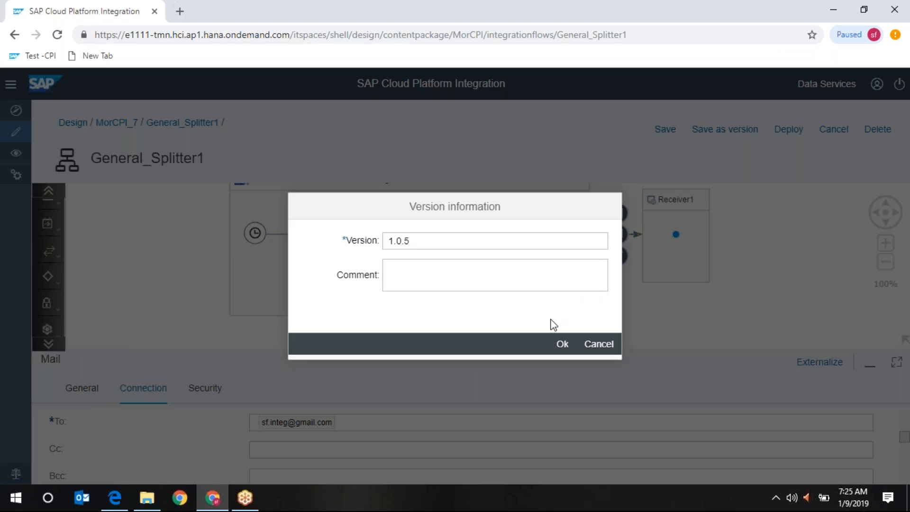
click(563, 346)
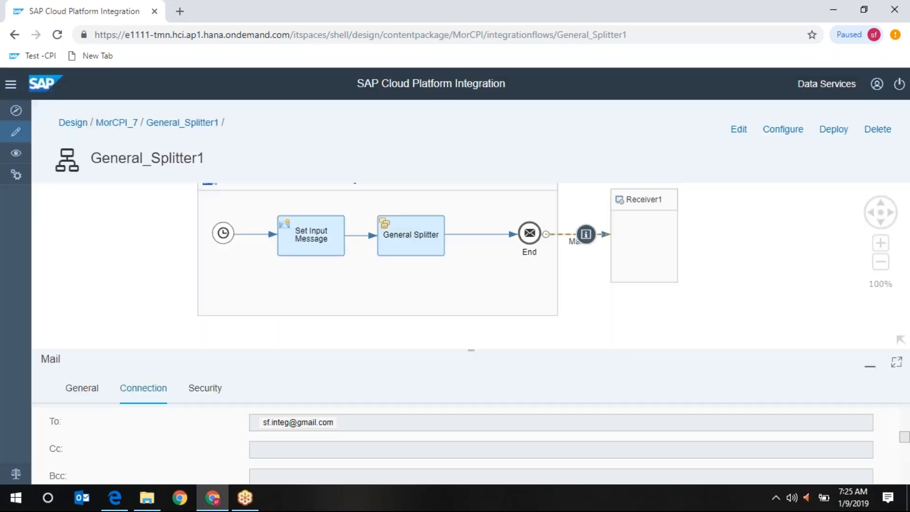
click(832, 130)
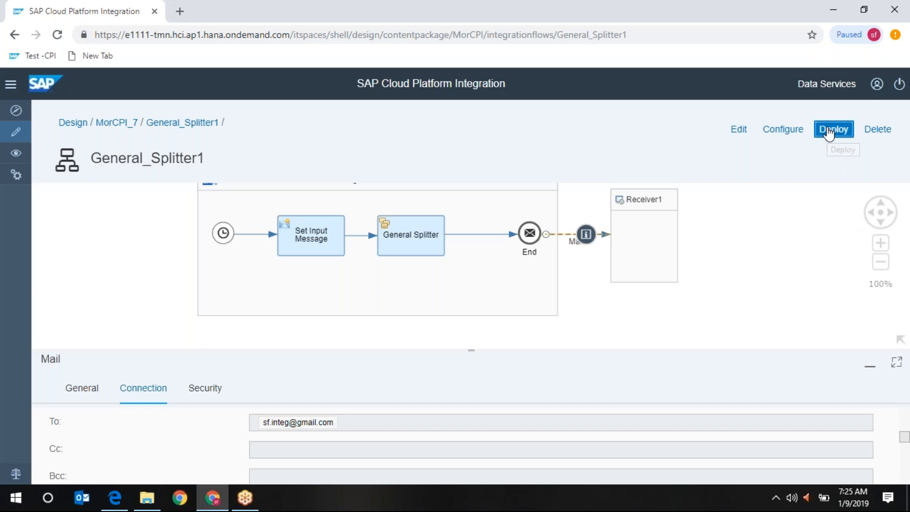
click(520, 306)
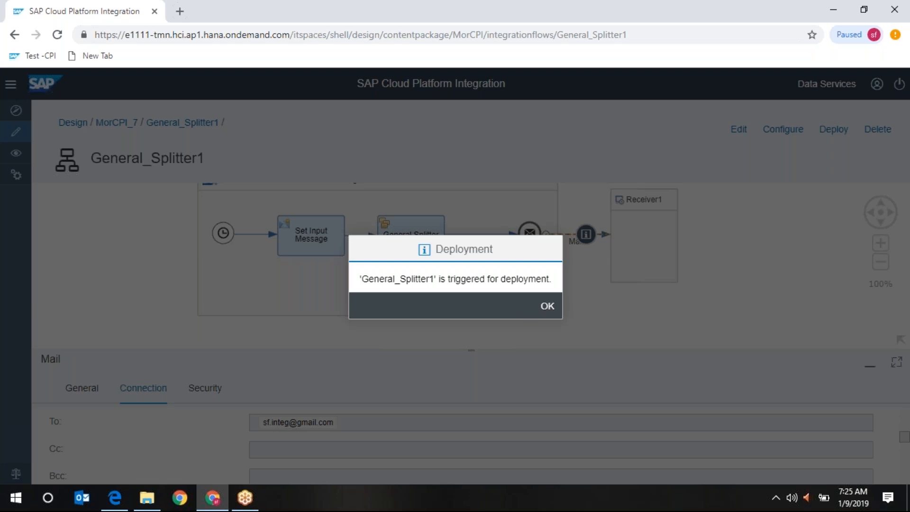
click(545, 308)
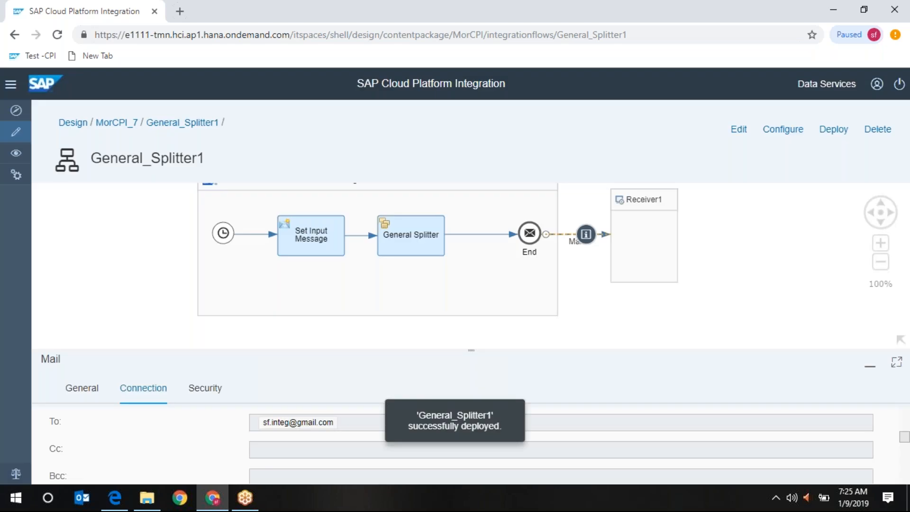
- Duplicate the integration flow's browser tab and open an additional empty tab
right_click(54, 9)
click(102, 57)
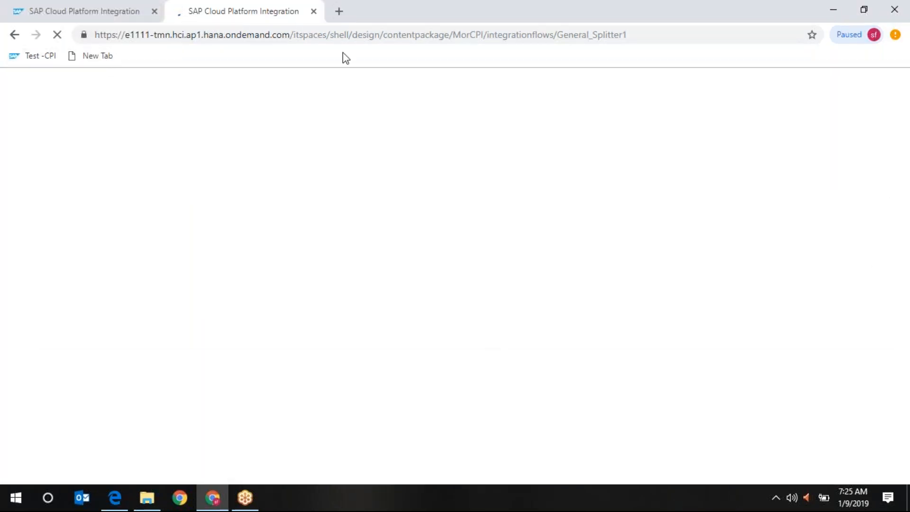
click(339, 11)
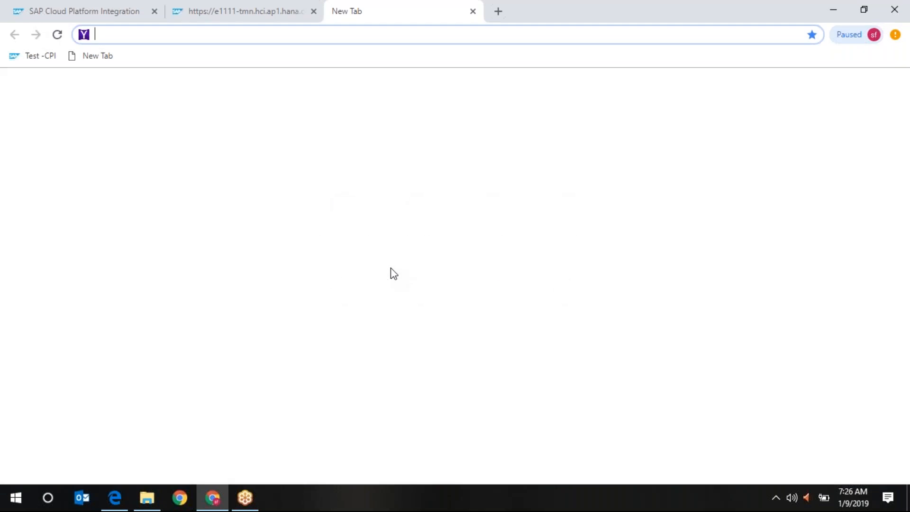
- Load gmail.com in the empty tab and open the monitoring overview in the duplicated SAP Cloud Platform Integration tab
text(gmail.com)
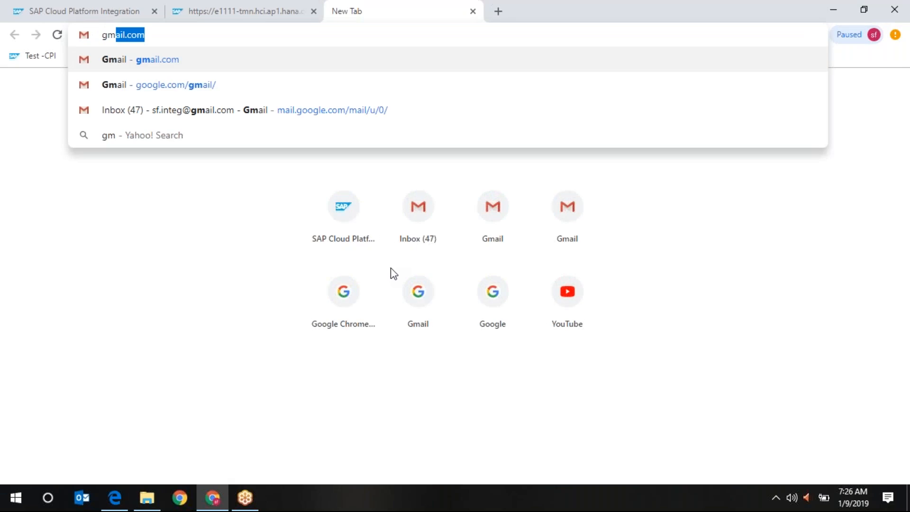
key(Return)
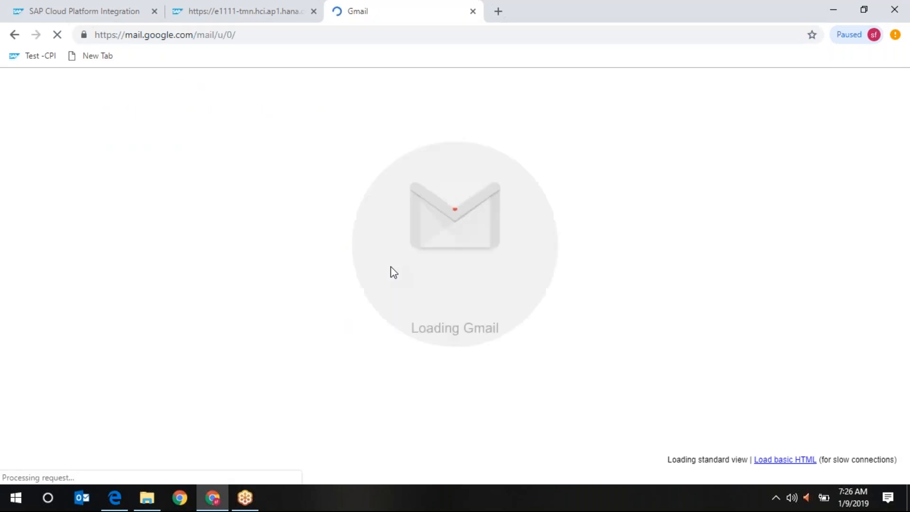
click(261, 18)
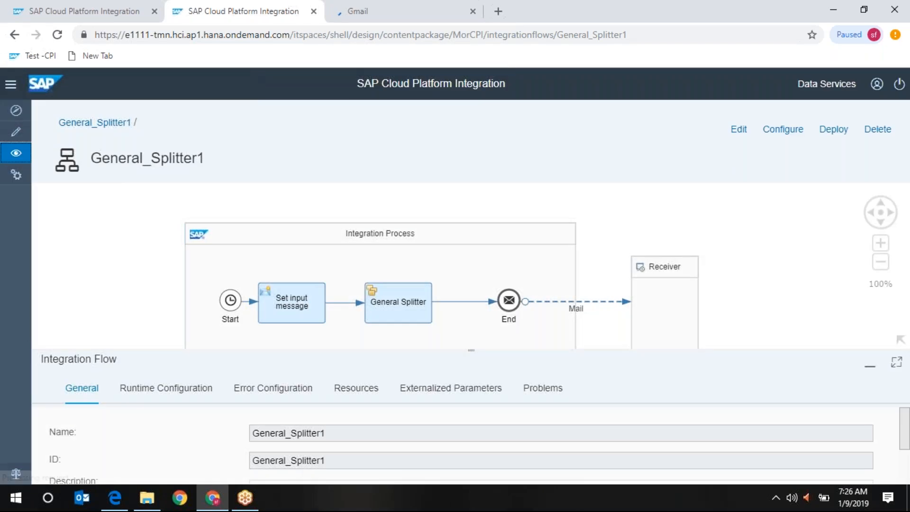
click(16, 154)
- Sign in to Gmail by entering the account password
click(379, 11)
click(423, 264)
text(*)
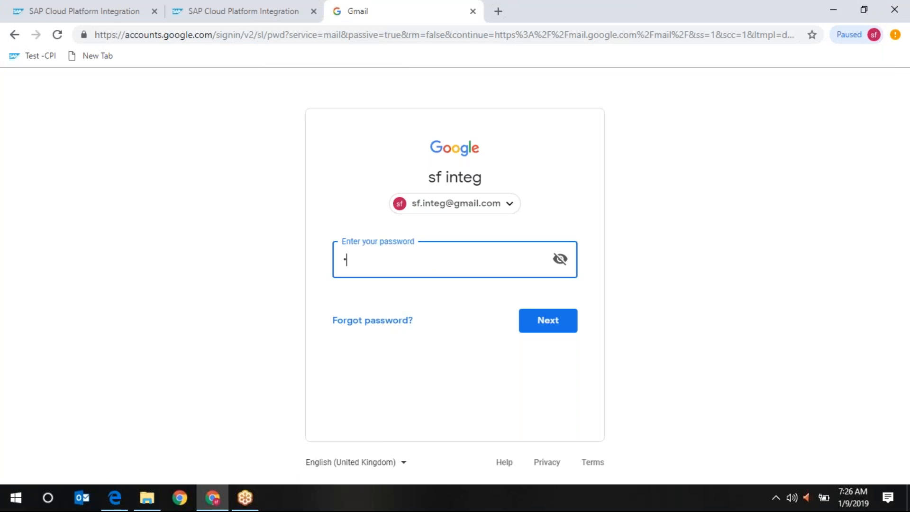
text(*********)
key(Return)
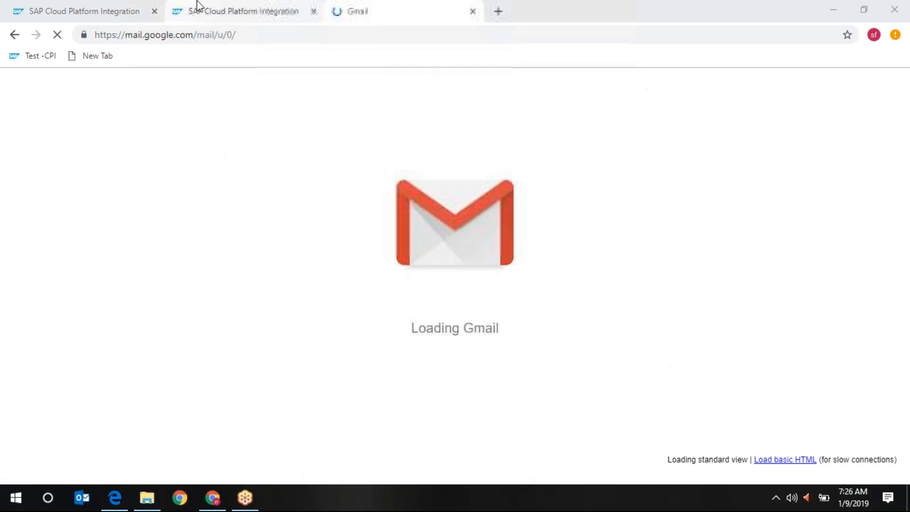
- In the SAP monitoring overview, list all integration flow messages of the past hour and inspect the newest General_Splitter1 entry
click(231, 15)
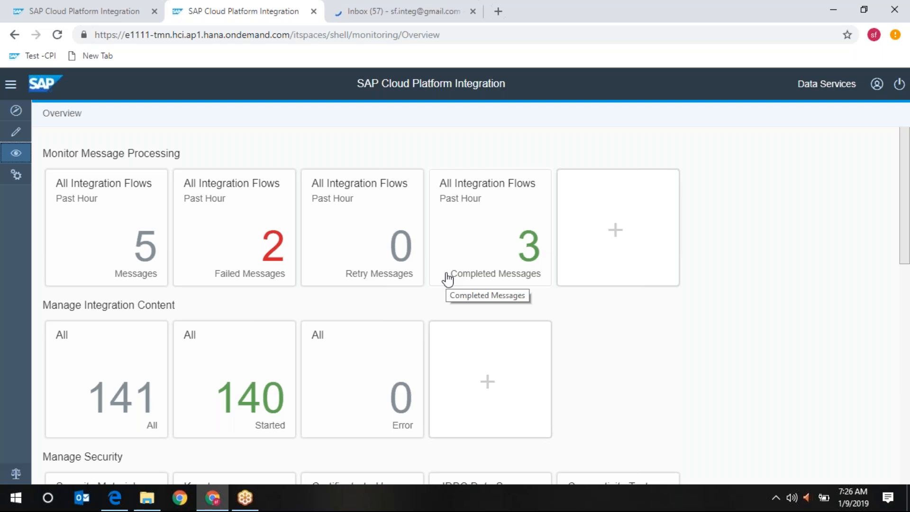
click(163, 277)
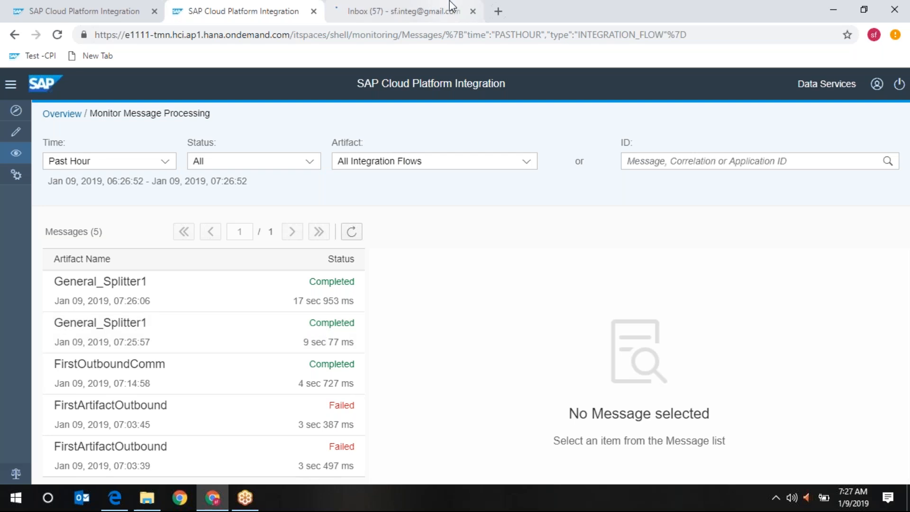
click(346, 284)
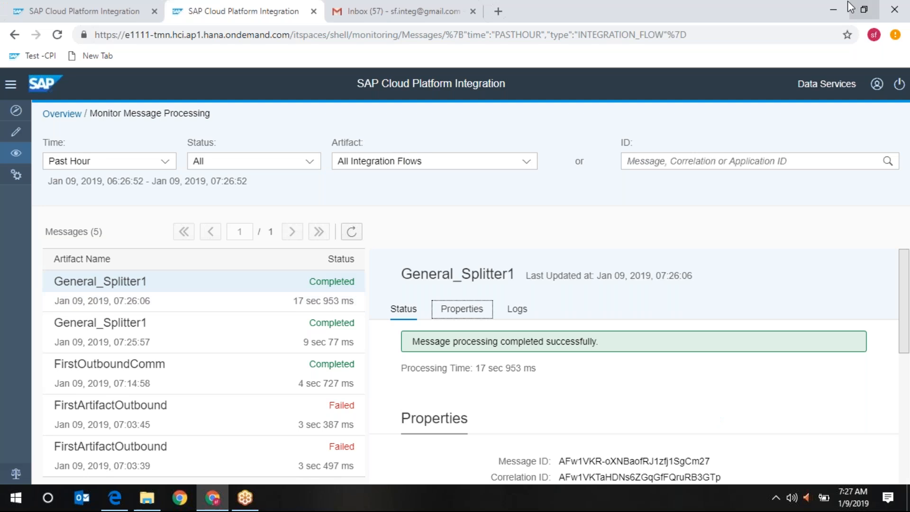
- Switch to the Gmail inbox and read the "General Splitter with xpath" mail that starts with student Id 3
click(400, 7)
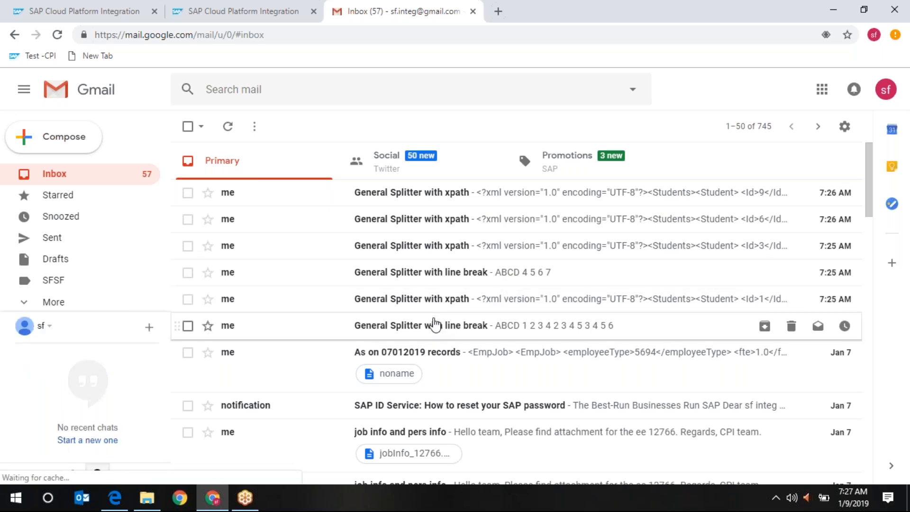
click(458, 250)
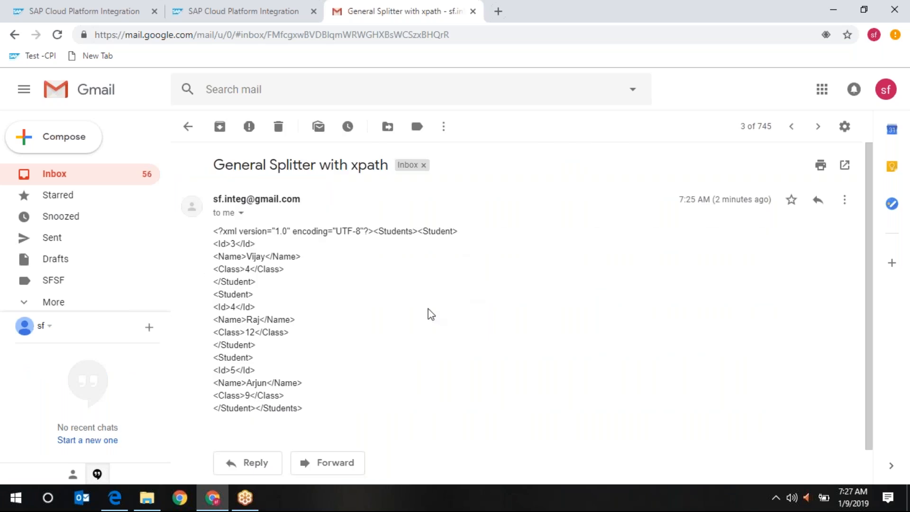
- Return to the General_Splitter1 flow design and check the Grouping value in the first General Splitter's processing settings
click(41, 6)
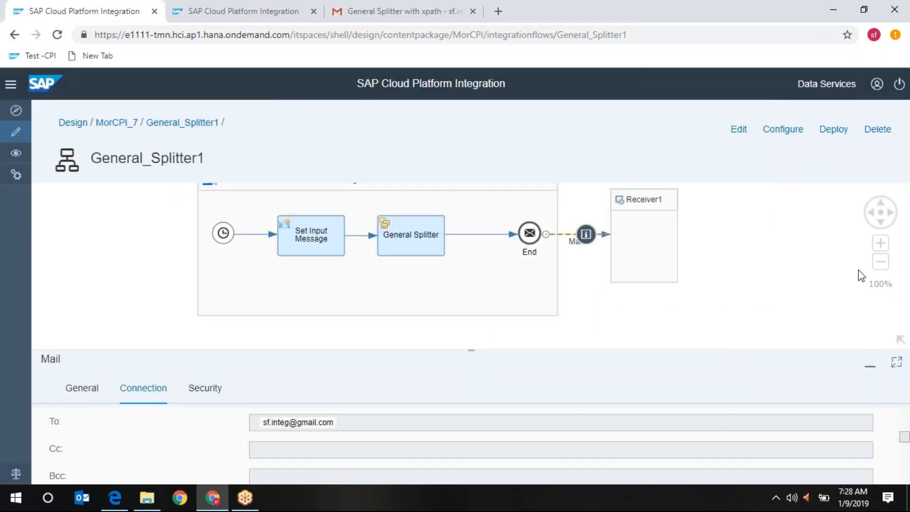
click(882, 203)
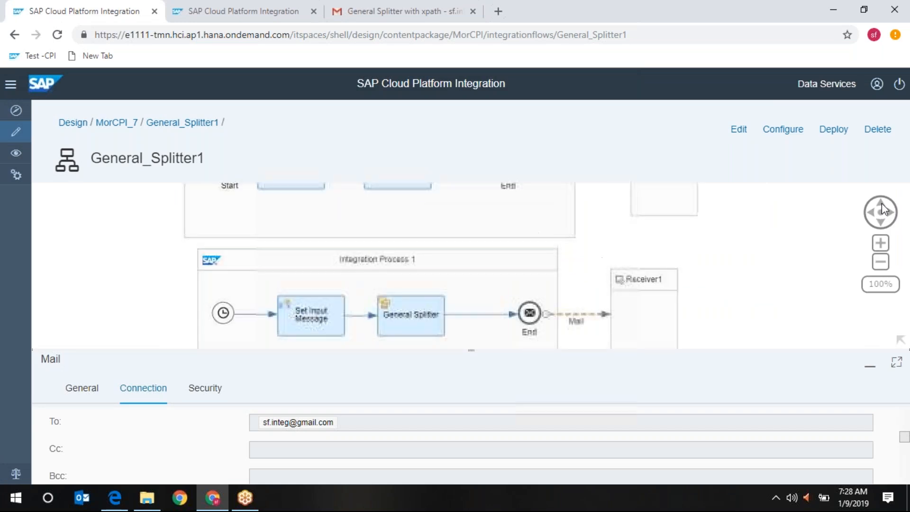
click(400, 252)
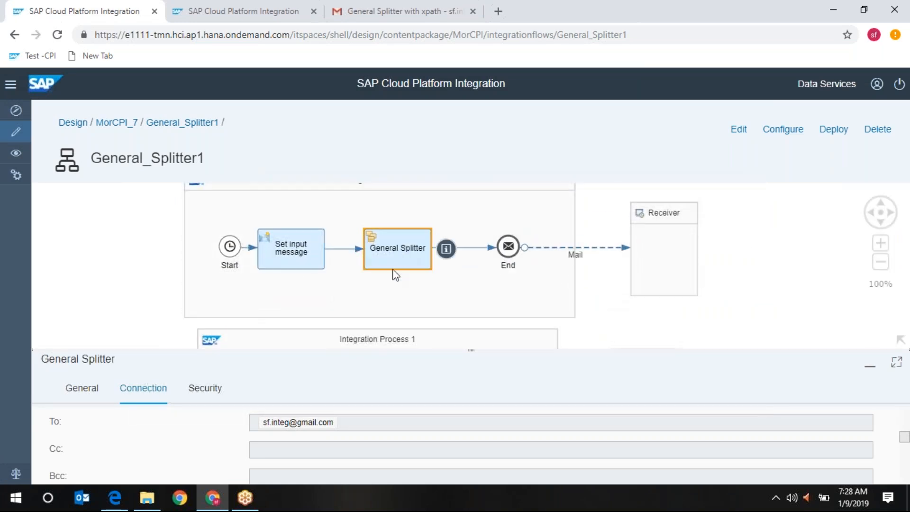
click(155, 389)
scroll(542, 446, down, 3)
drag(273, 420, 186, 426)
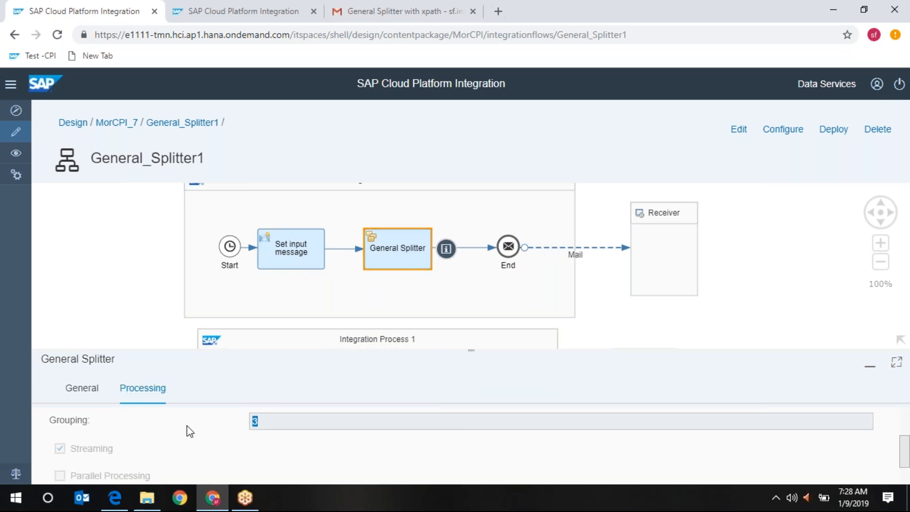
- Copy the entire message body of the "Set input message" content modifier and launch Notepad++
click(286, 251)
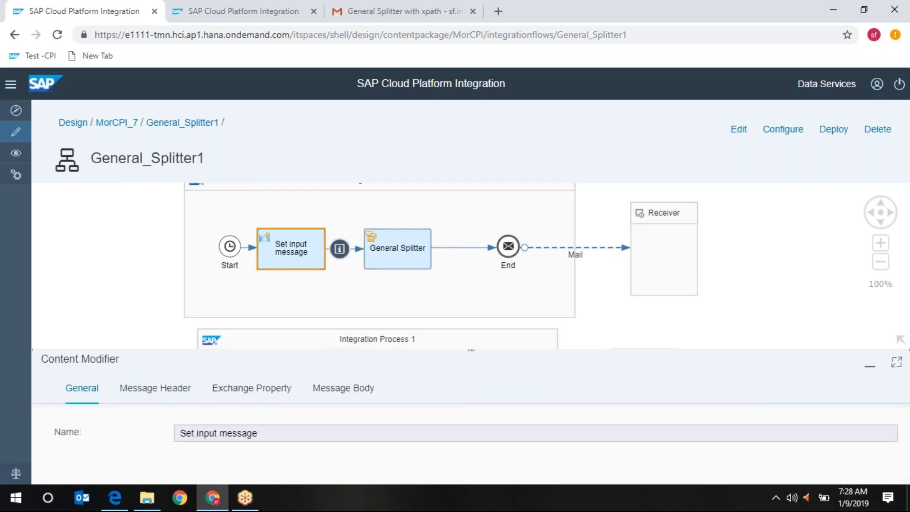
click(365, 399)
key(ctrl+a)
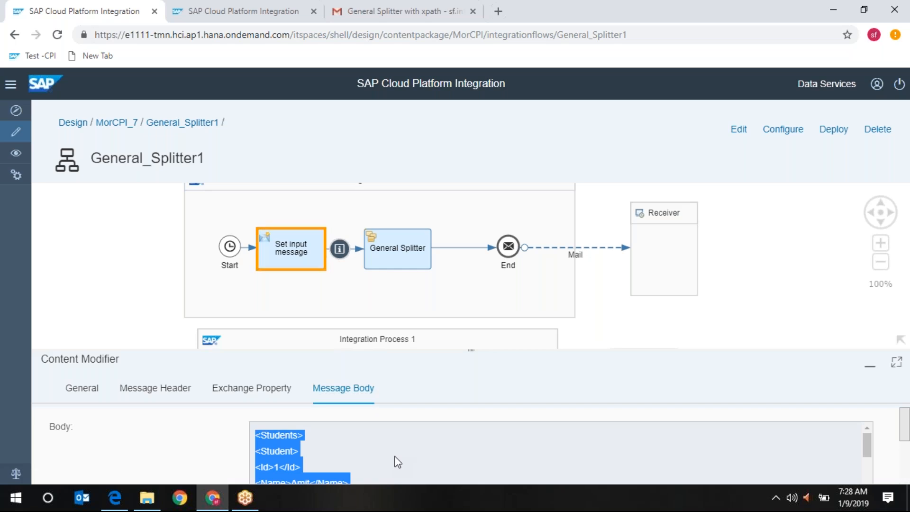
key(super+r)
text(notepa)
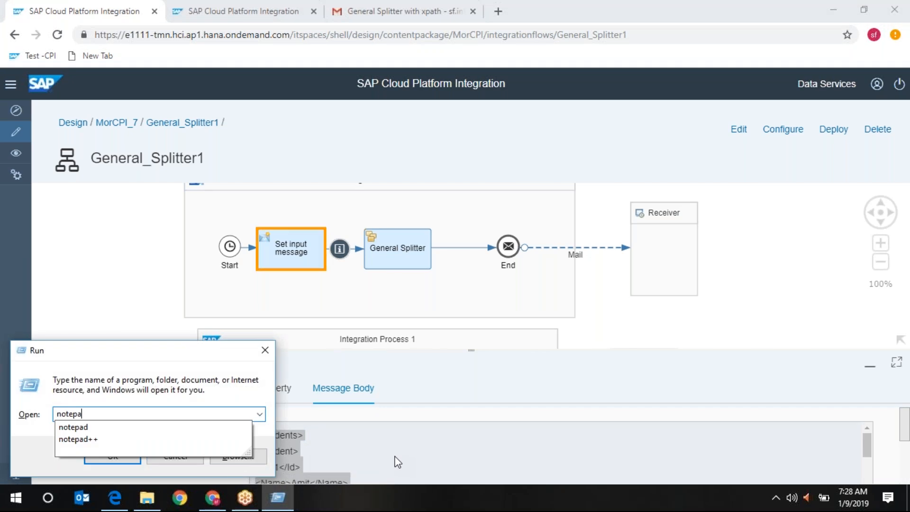
key(Down)
key(Down)
key(Return)
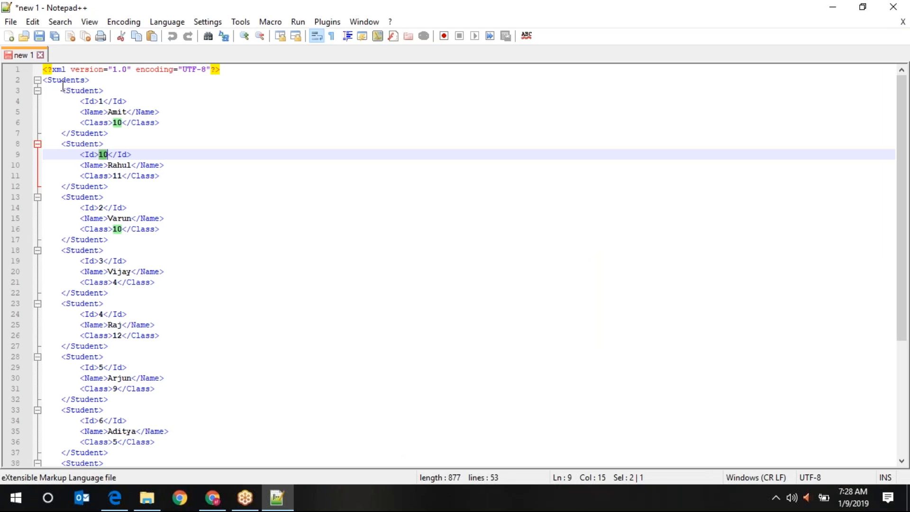
- Create a new Notepad++ file, close "new 1" without saving, and paste the copied student XML into the new file
click(9, 36)
click(28, 55)
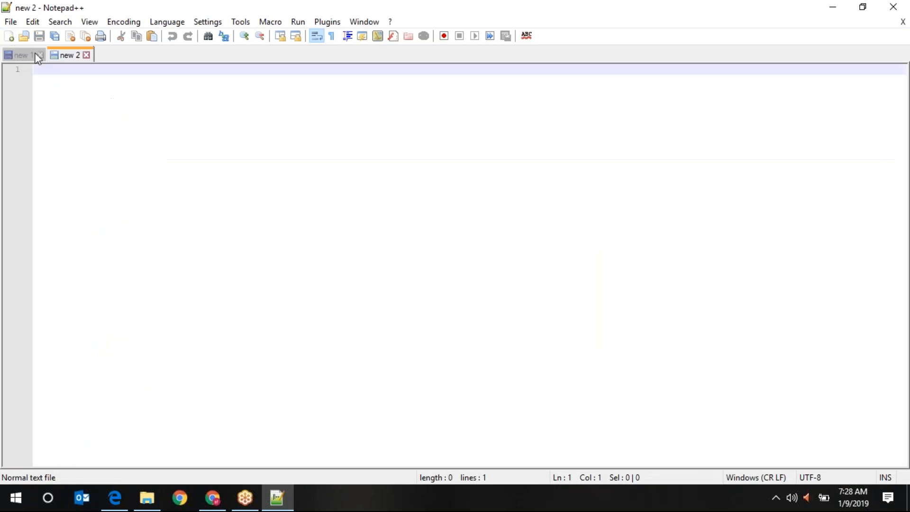
click(40, 55)
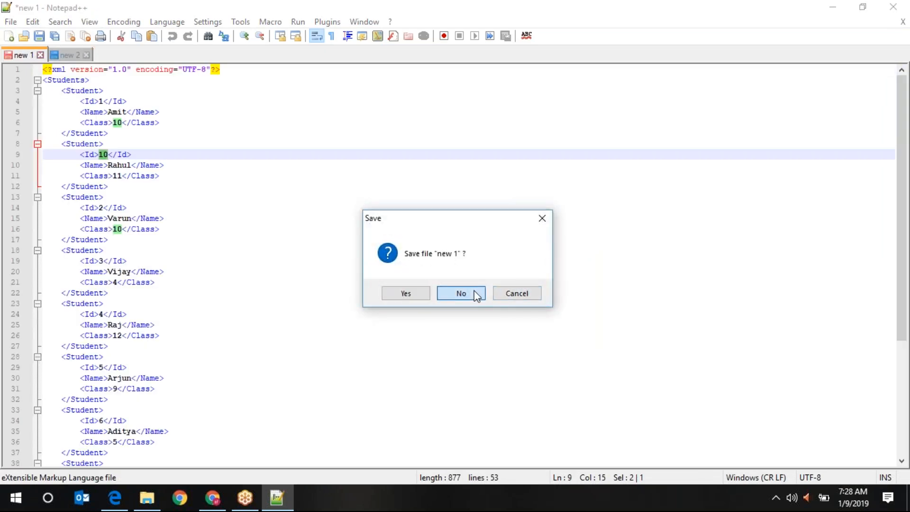
click(472, 294)
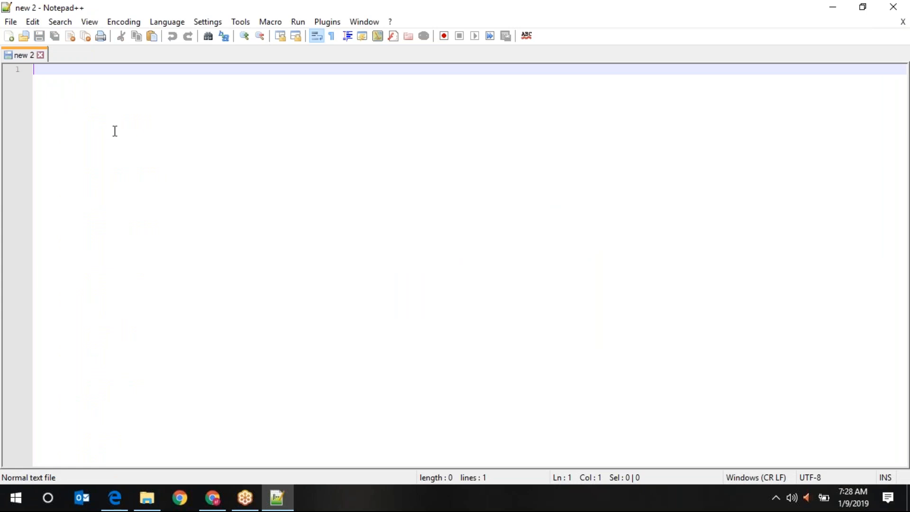
key(ctrl+v)
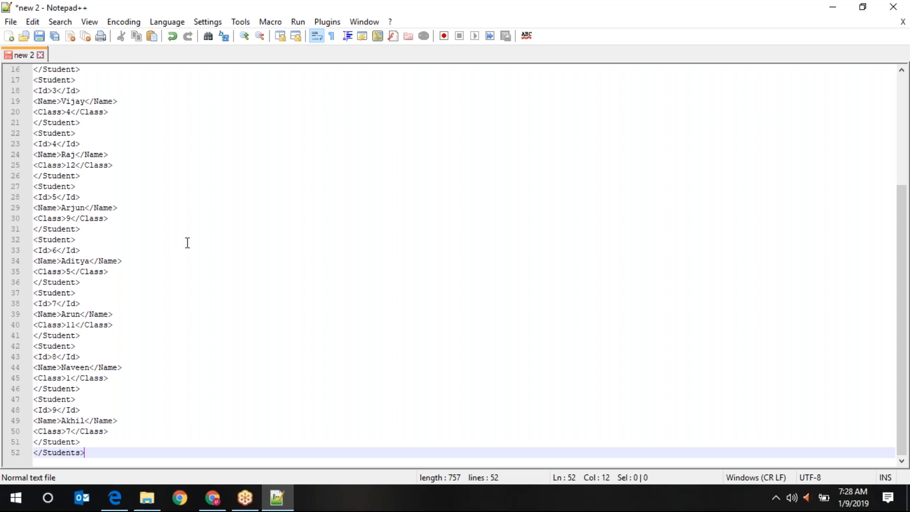
- Format the pasted XML with XML Tools' "Pretty print (XML only - with line breaks)"
click(187, 242)
scroll(187, 242, up, 5)
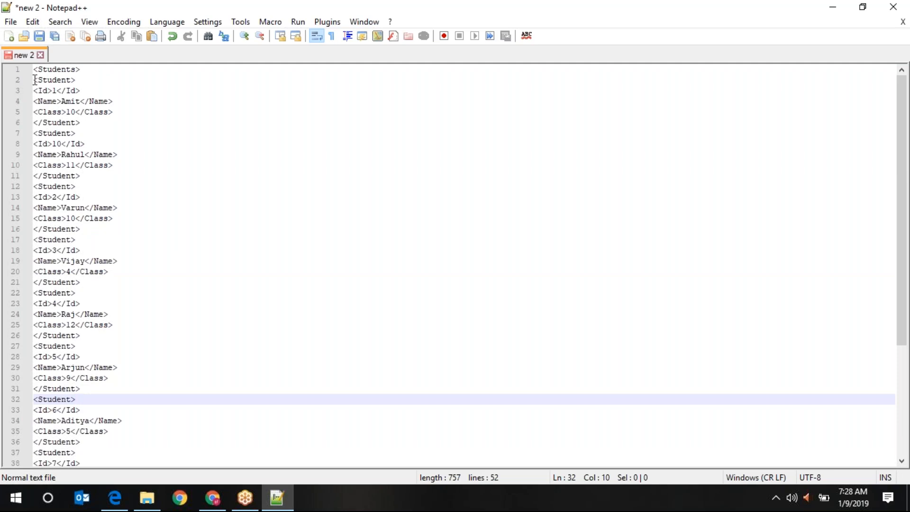
click(317, 26)
mouse_move(393, 79)
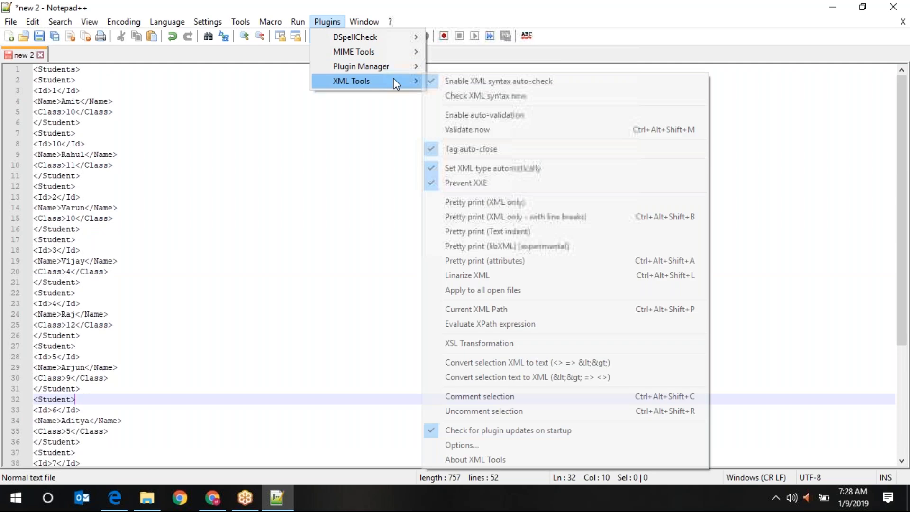
click(436, 216)
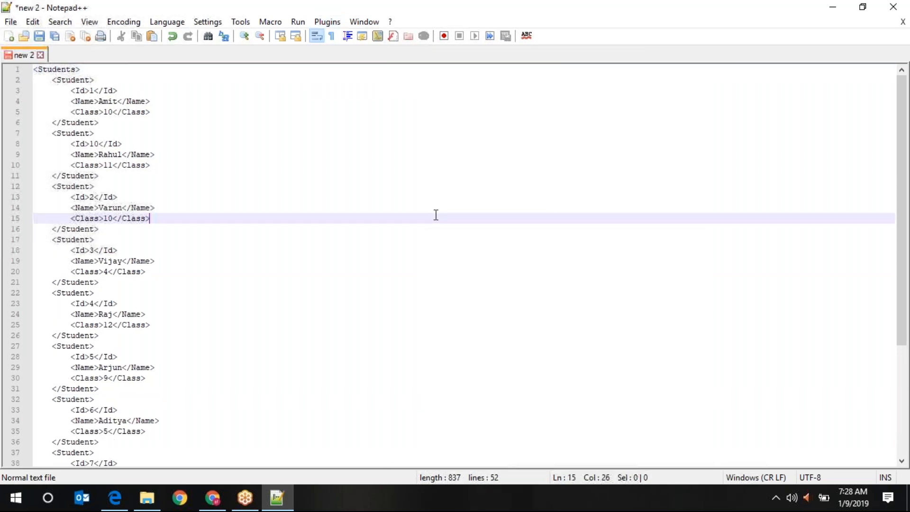
- Select the first three Student records in the formatted XML, with Ids 1, 10 and 2
click(69, 90)
click(55, 80)
shift+click(114, 124)
drag(114, 125, 132, 226)
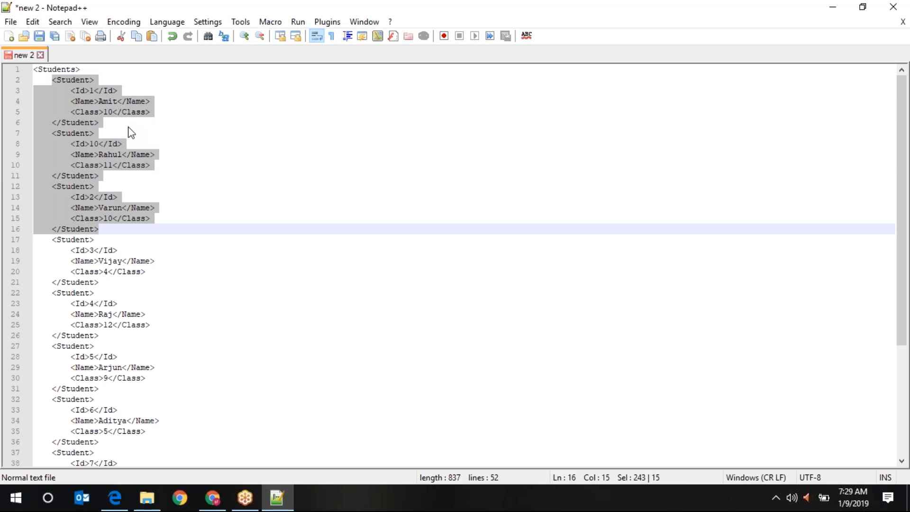
- Switch to Gmail and read the "General Splitter with xpath" mails starting with Id 6 and Id 9, then return to the inbox
click(210, 506)
click(406, 7)
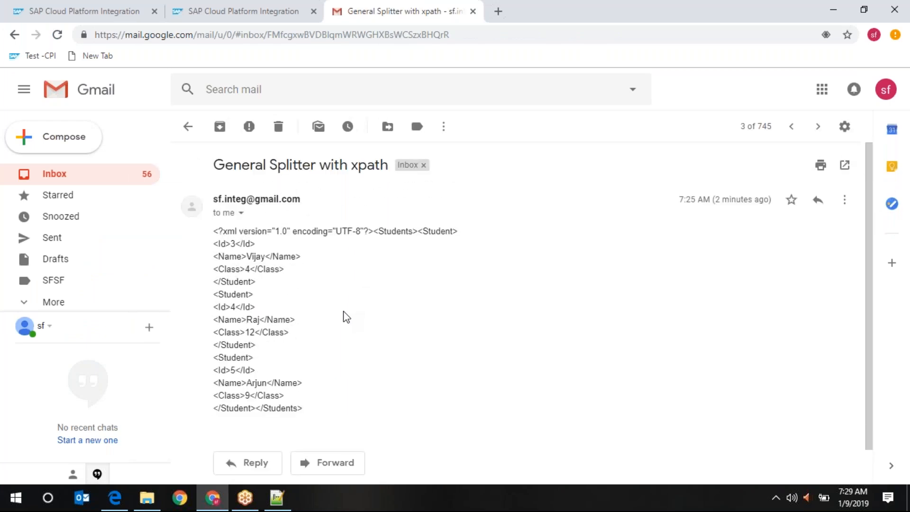
click(191, 136)
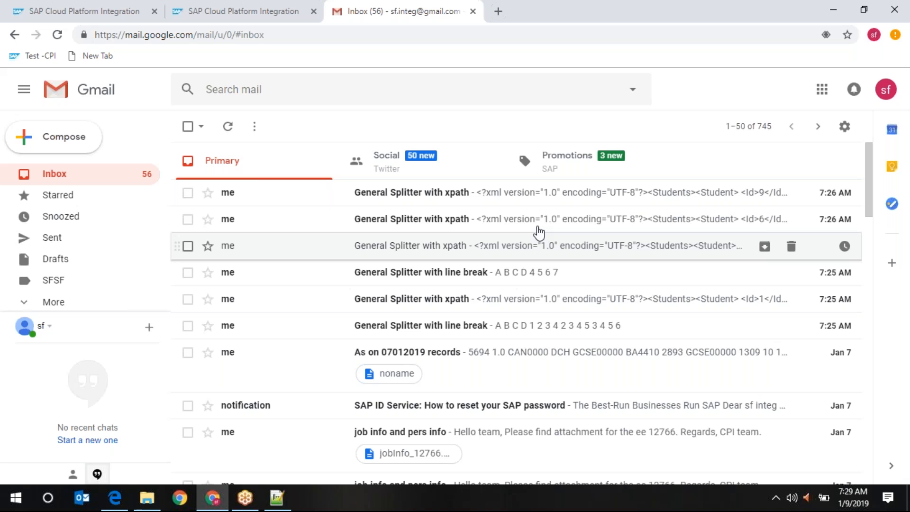
click(508, 221)
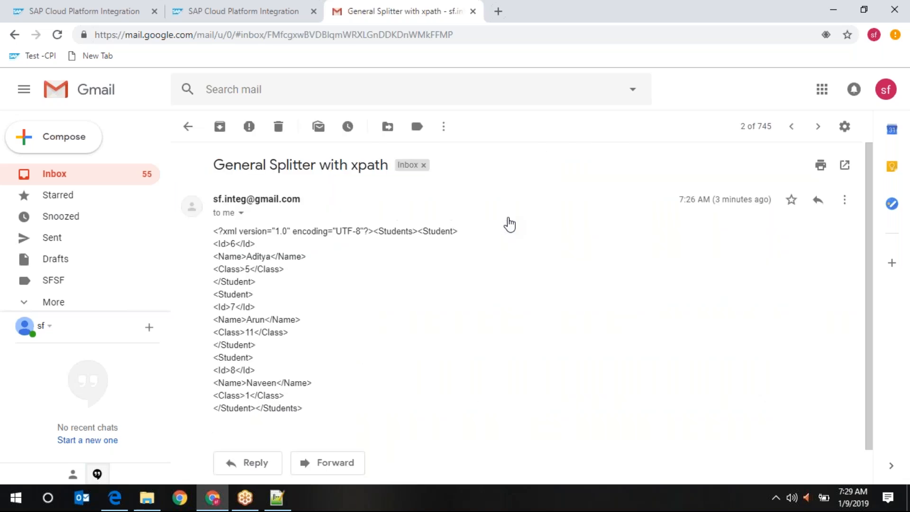
click(188, 126)
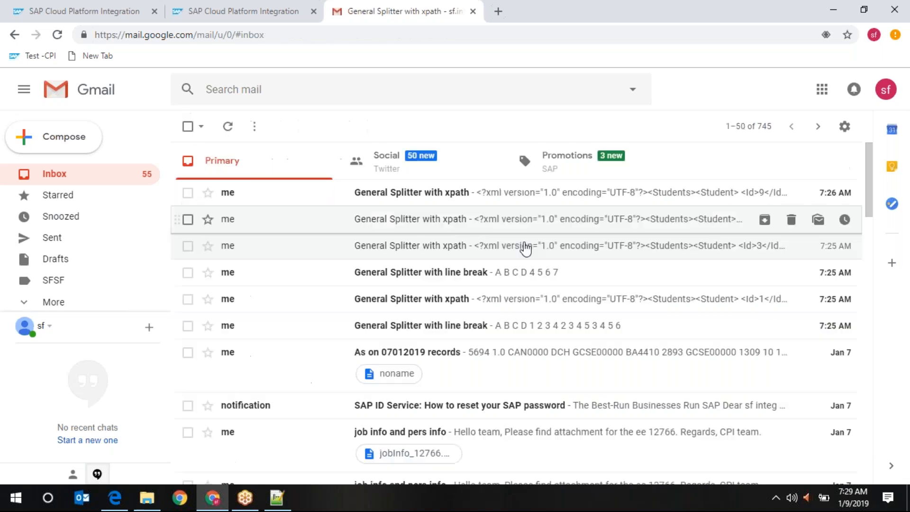
click(534, 199)
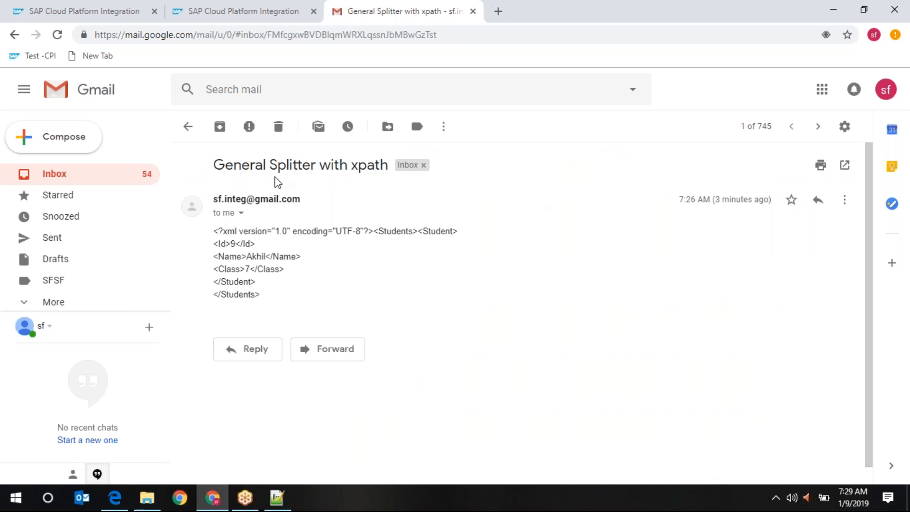
click(188, 126)
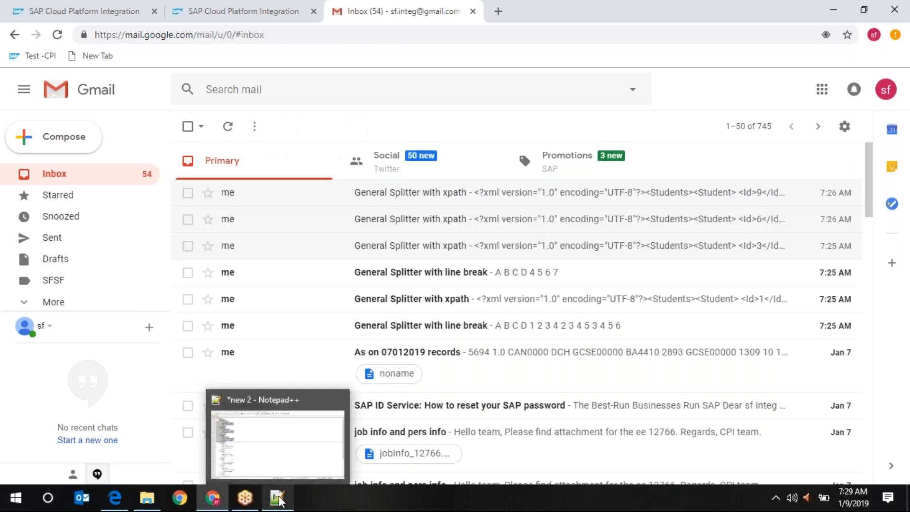
- Recheck the selected records in Notepad++ against the "General Splitter with xpath" mail that starts with Id 1 in Gmail
click(278, 500)
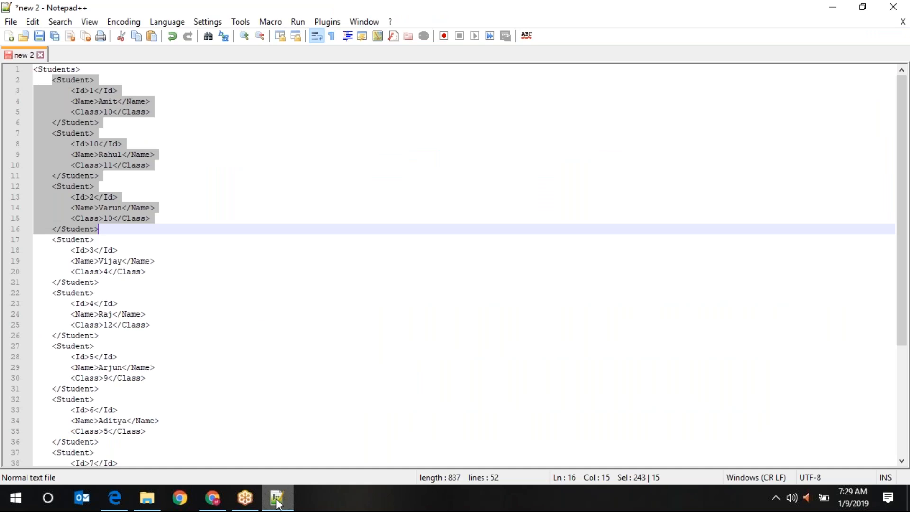
click(279, 502)
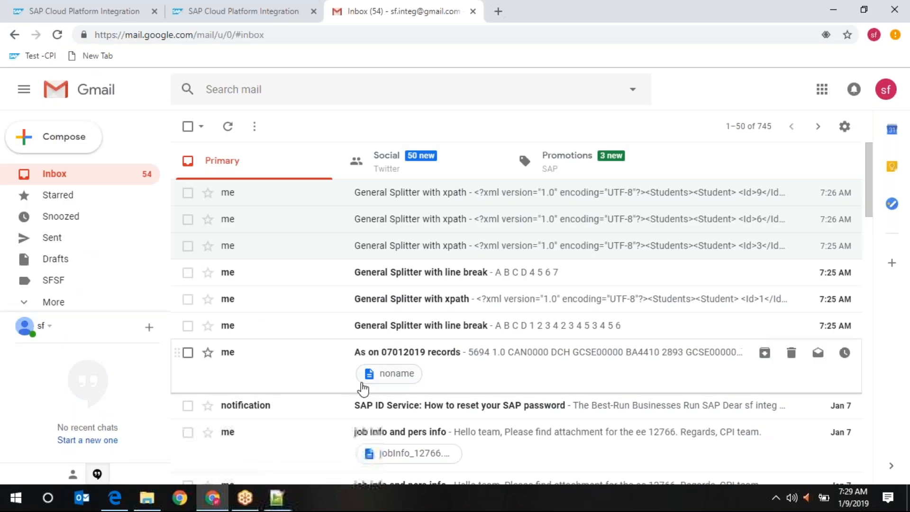
click(511, 307)
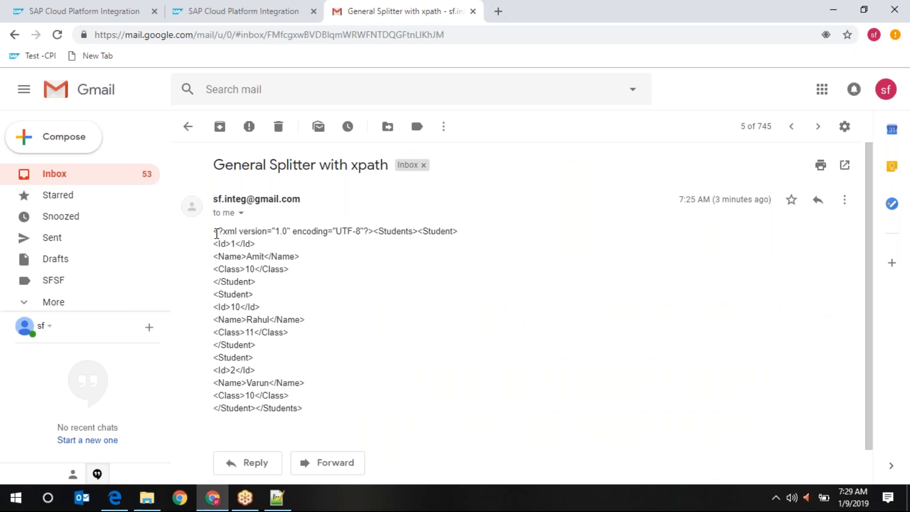
- Highlight the XML declaration and the full Students block in the open "General Splitter with xpath" mail that starts with Id 1
drag(214, 232, 375, 233)
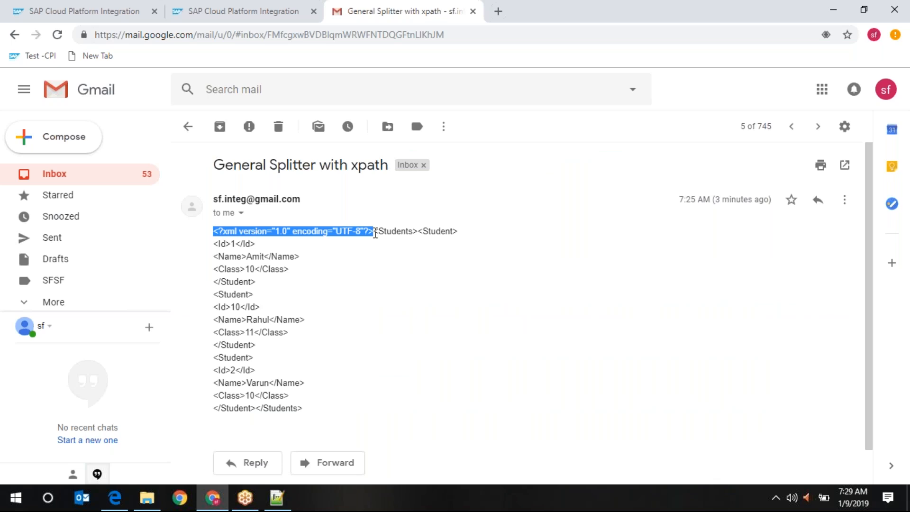
click(384, 268)
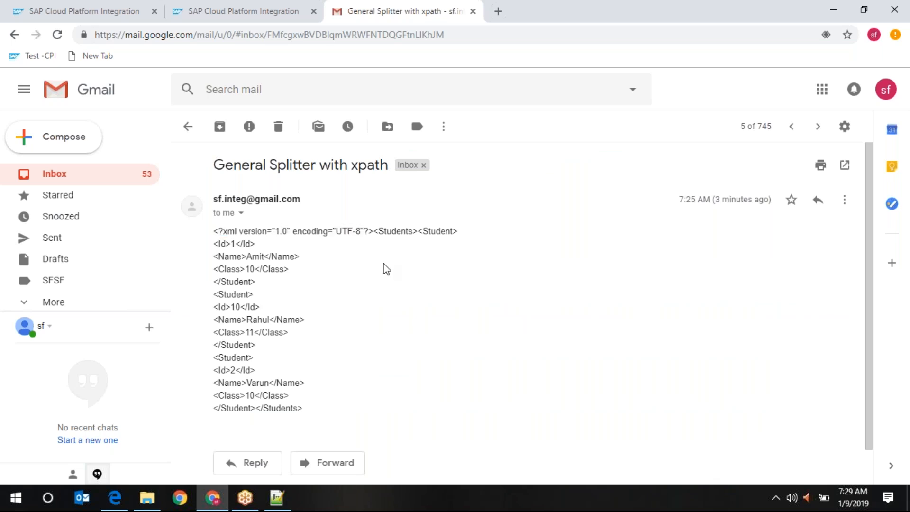
drag(373, 232, 362, 426)
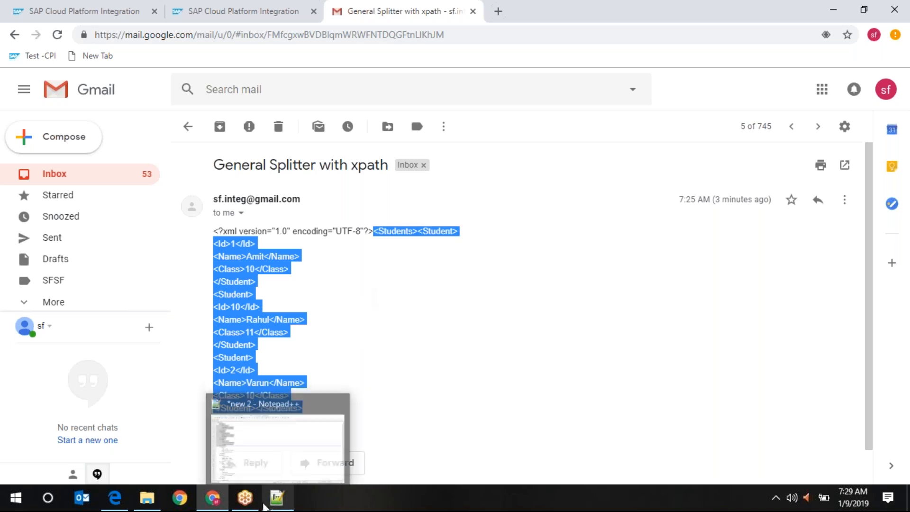
- Switch to Notepad++ and insert blank lines after the Student records with Ids 2 and 5 to separate groups of three
click(287, 501)
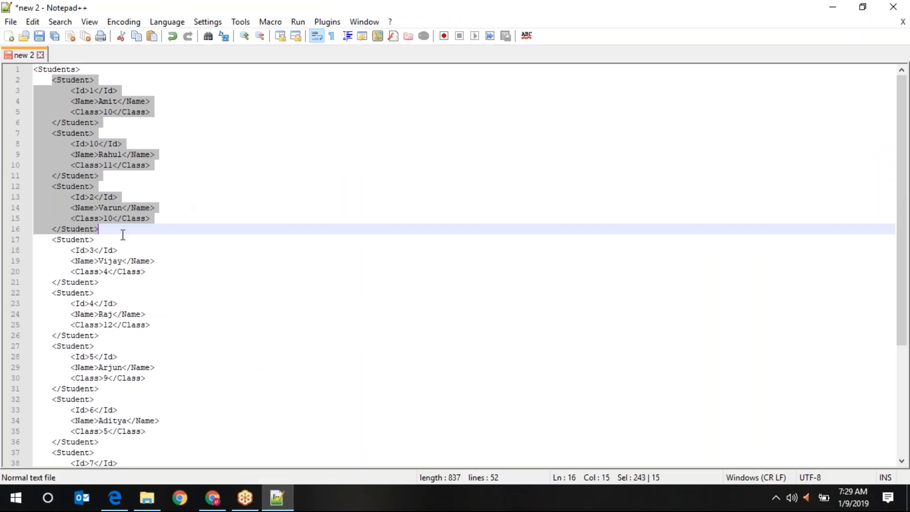
click(122, 236)
click(124, 232)
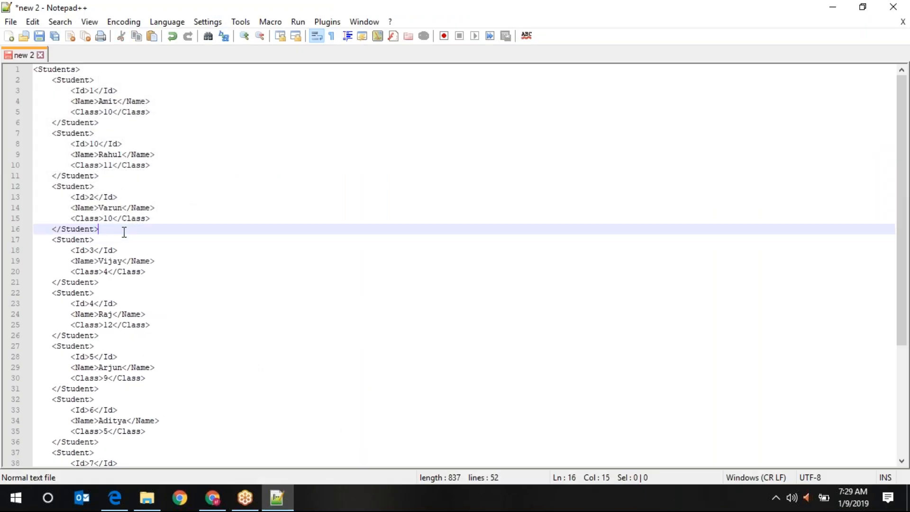
key(Return)
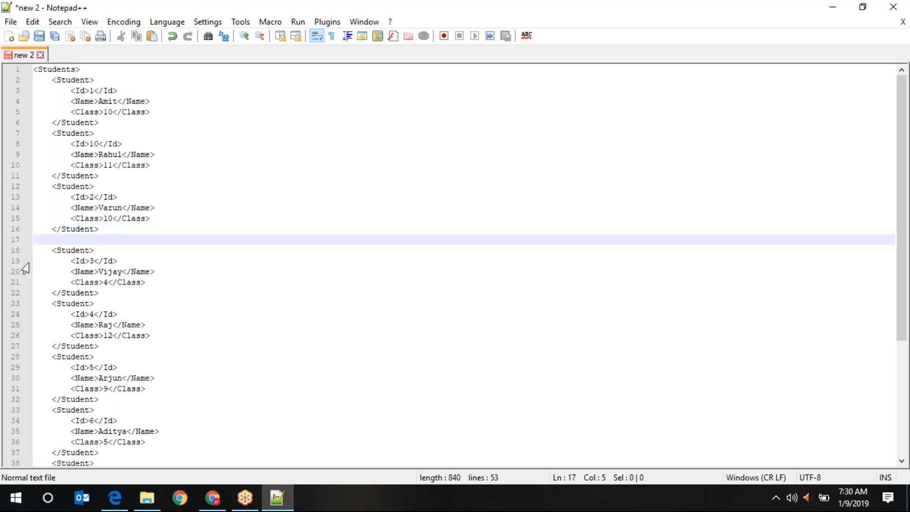
drag(52, 251, 120, 400)
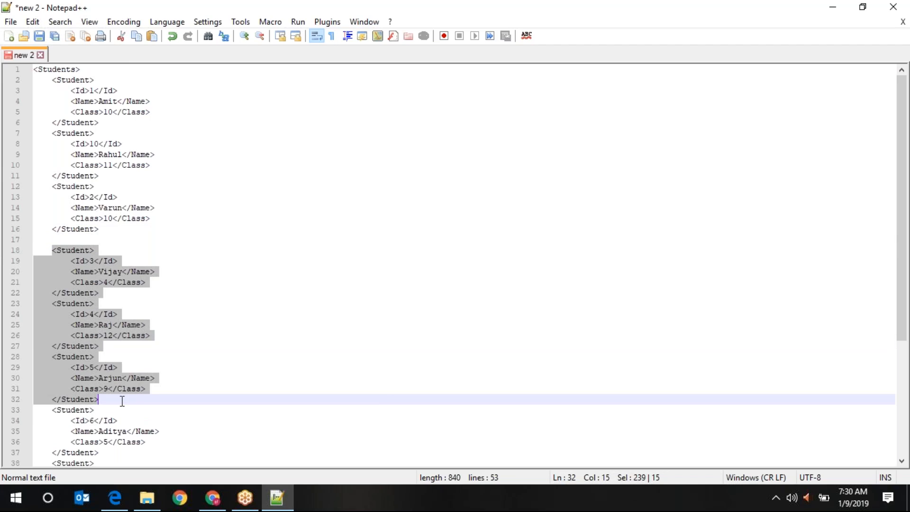
click(122, 400)
key(Return)
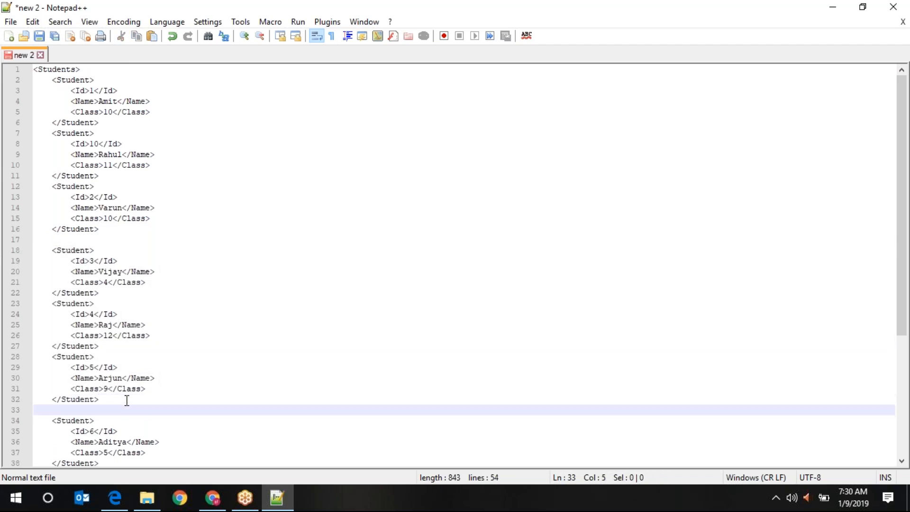
- Switch to Gmail and check the "General Splitter with xpath" mail that starts with Id 3 against the second group in Notepad++
click(212, 498)
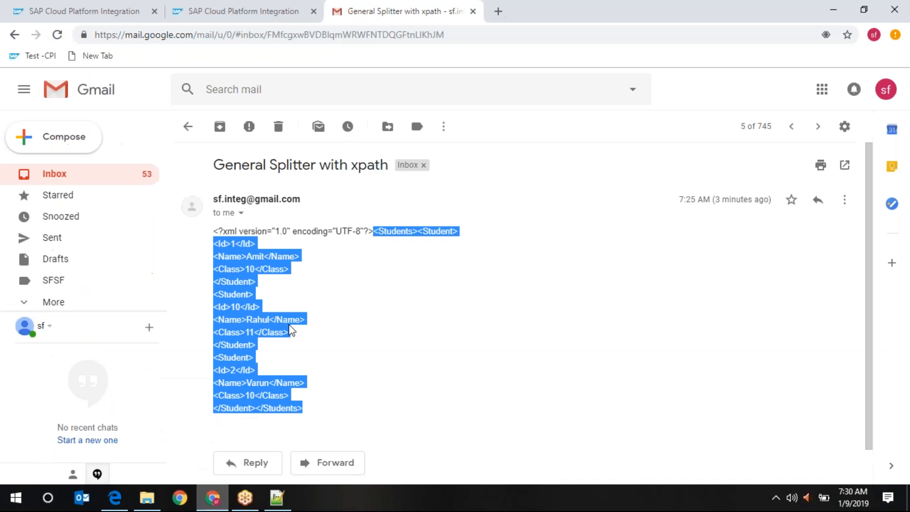
click(190, 131)
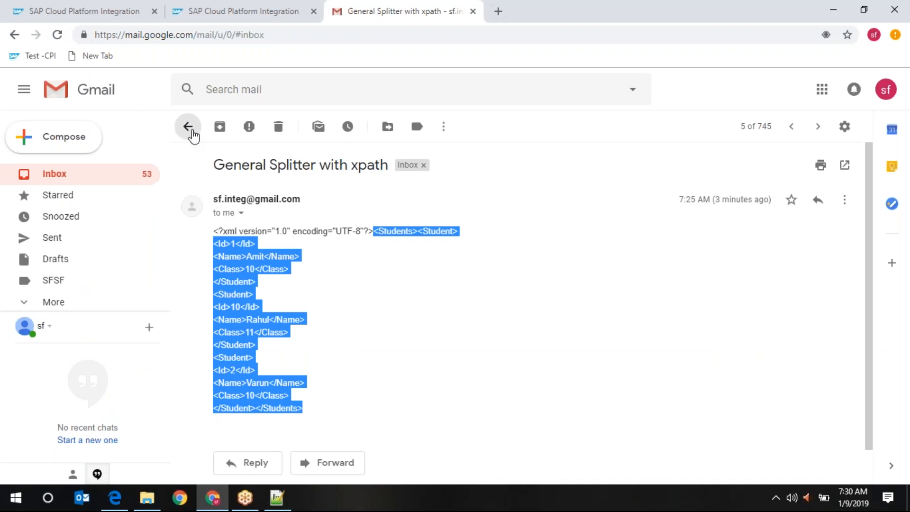
click(476, 250)
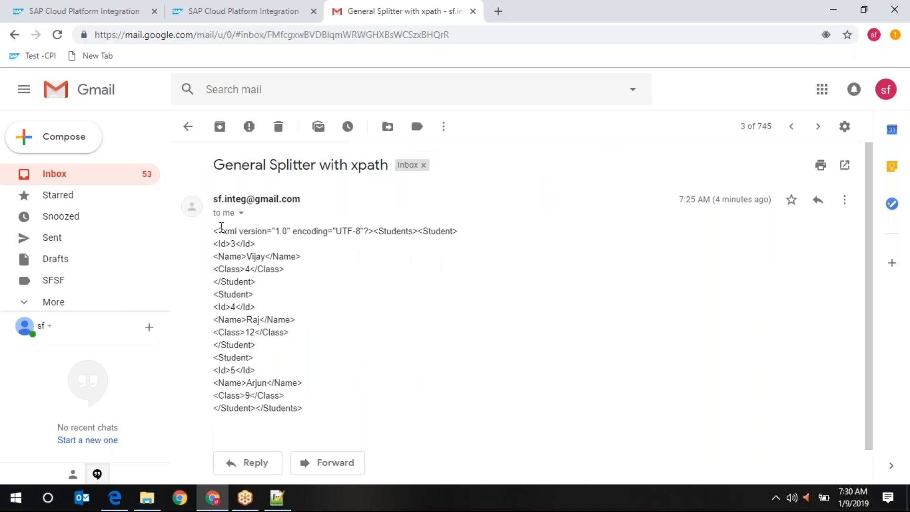
drag(217, 230, 460, 411)
click(399, 392)
click(283, 501)
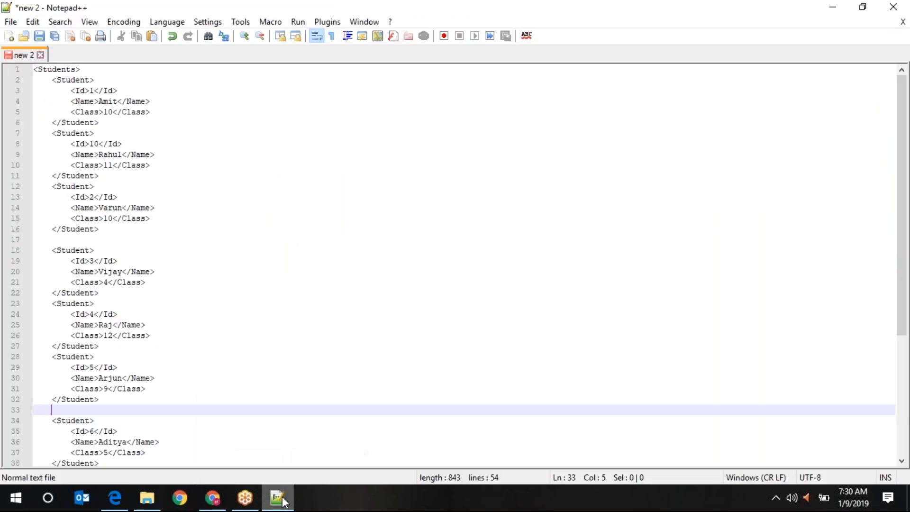
click(283, 501)
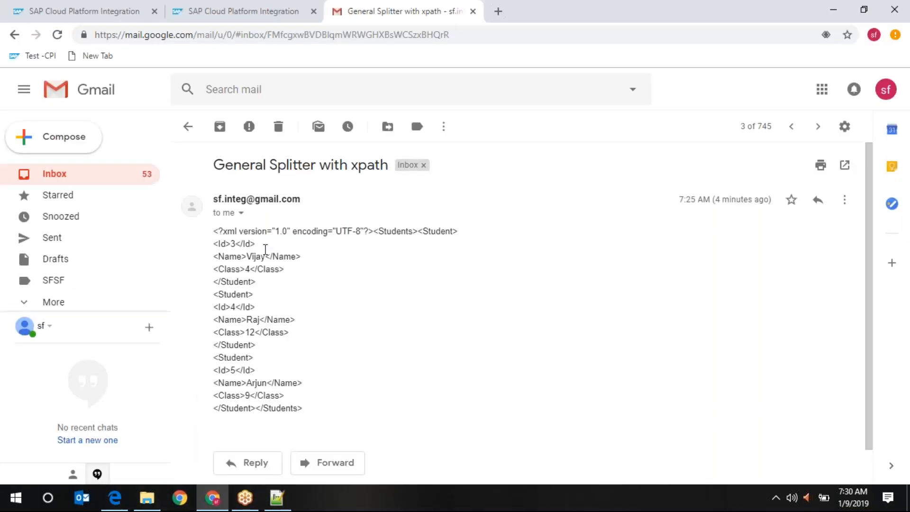
- Read the Student records in the "General Splitter with xpath" mails starting with Id 6 and Id 9, then return to the inbox
click(188, 126)
click(447, 221)
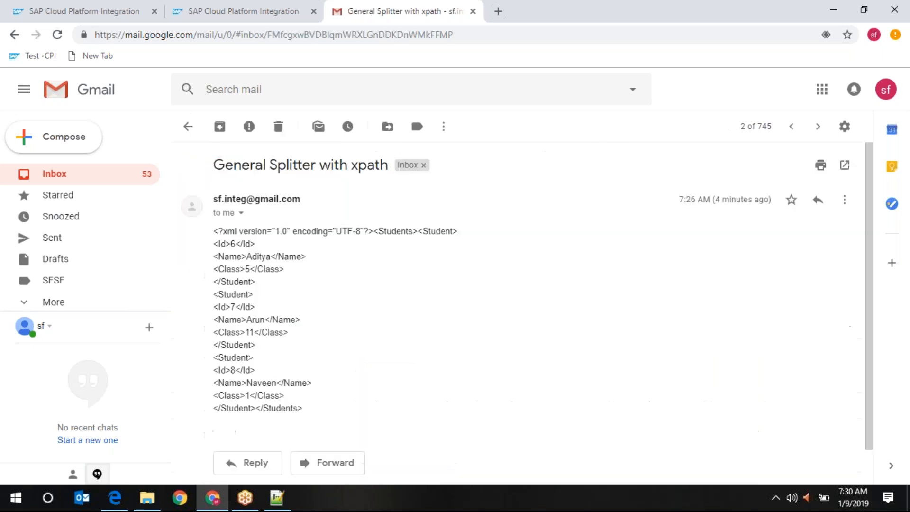
drag(218, 242, 350, 410)
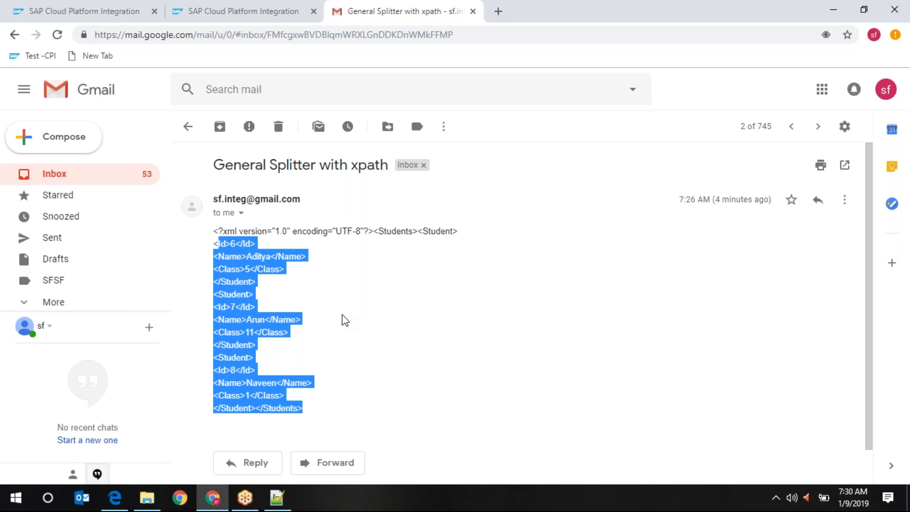
click(188, 126)
click(481, 199)
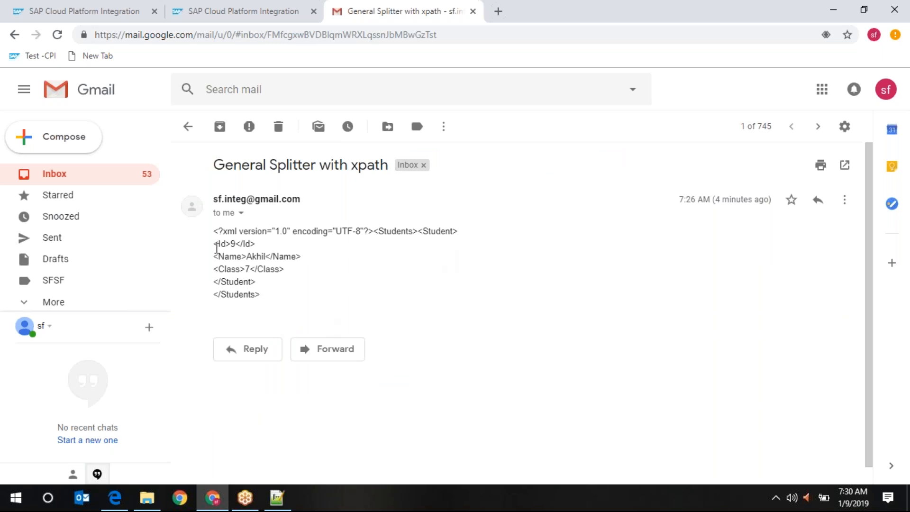
drag(216, 243, 353, 304)
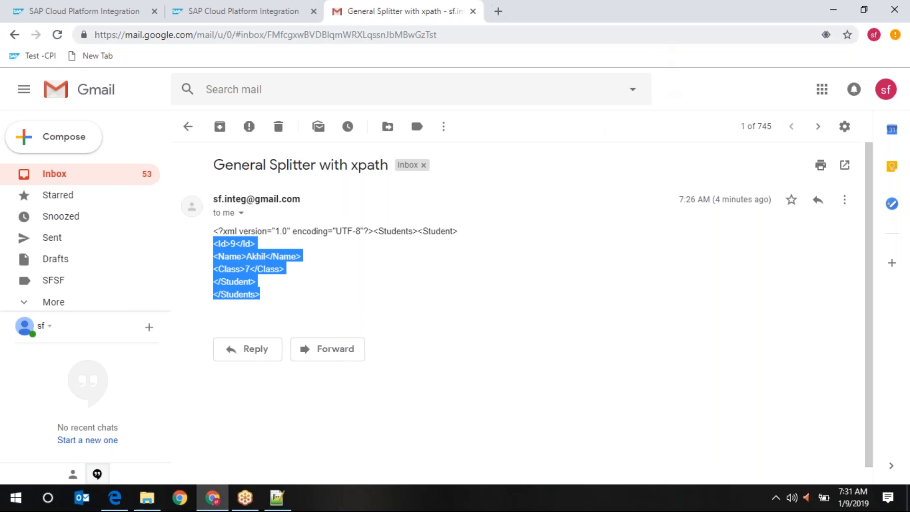
click(619, 19)
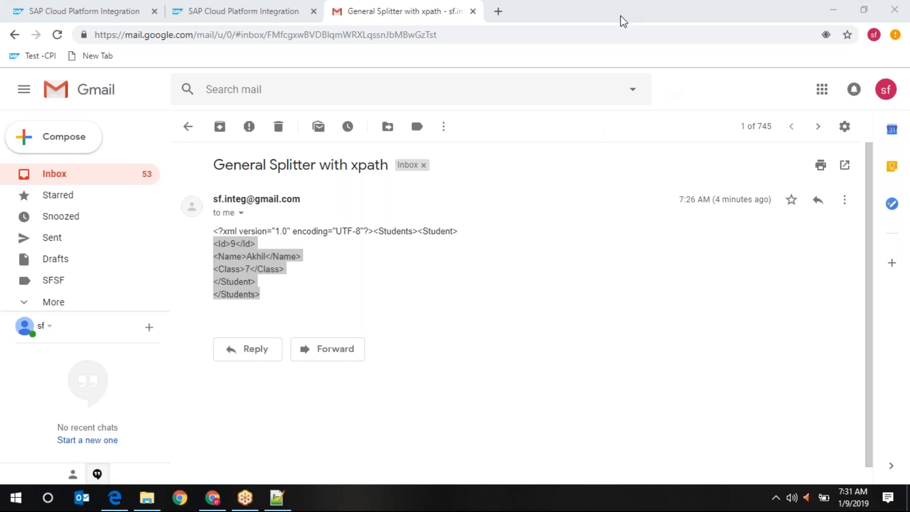
click(192, 134)
click(188, 127)
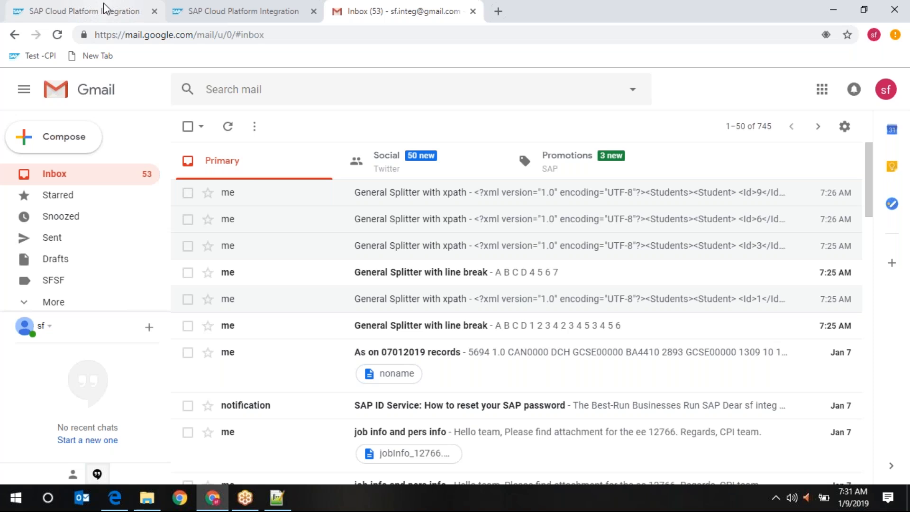
- Switch to the General_Splitter1 flow and review the first integration process and Integration Process 1 below it
click(104, 11)
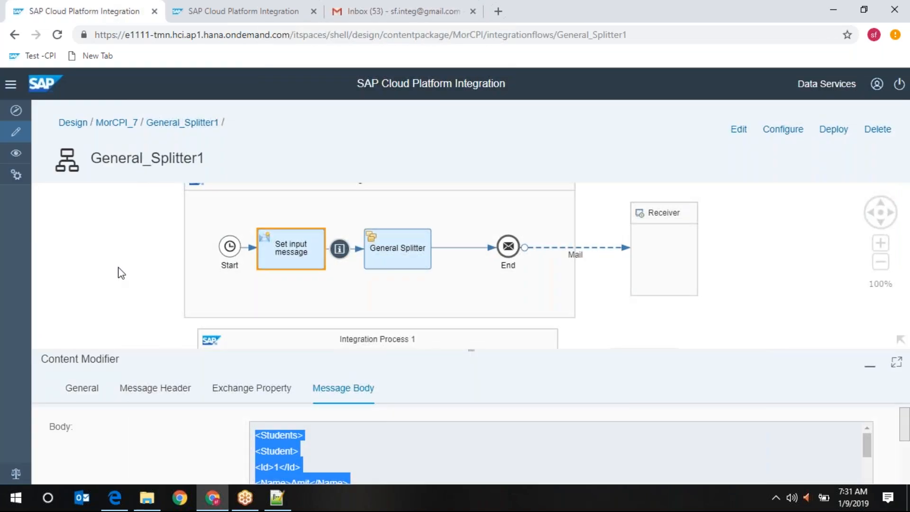
click(881, 201)
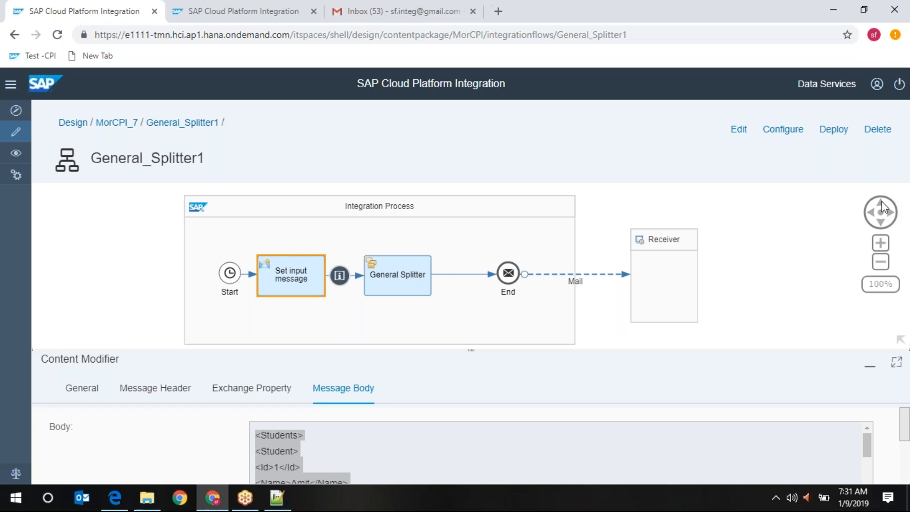
click(881, 201)
click(881, 200)
click(880, 223)
click(880, 224)
click(880, 224)
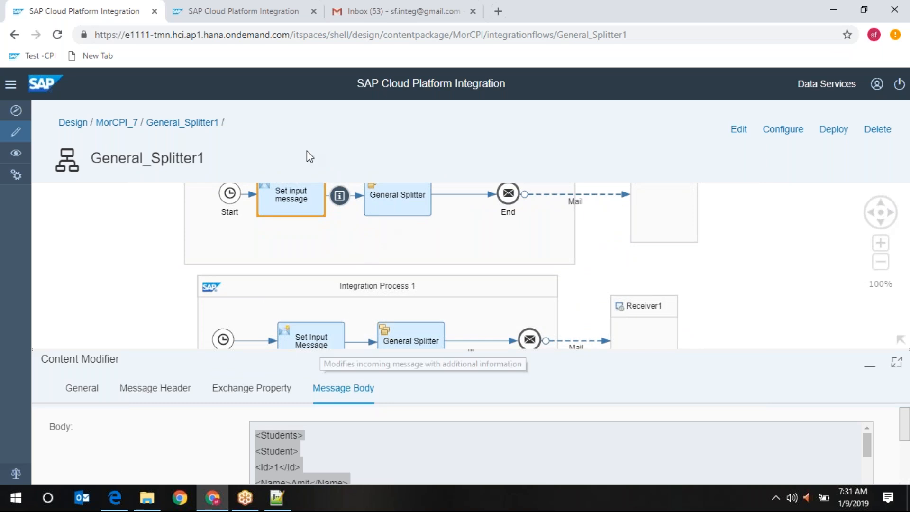
- Switch to Gmail and examine the data rows in both "General Splitter with line break" mails, then return to the inbox
click(396, 11)
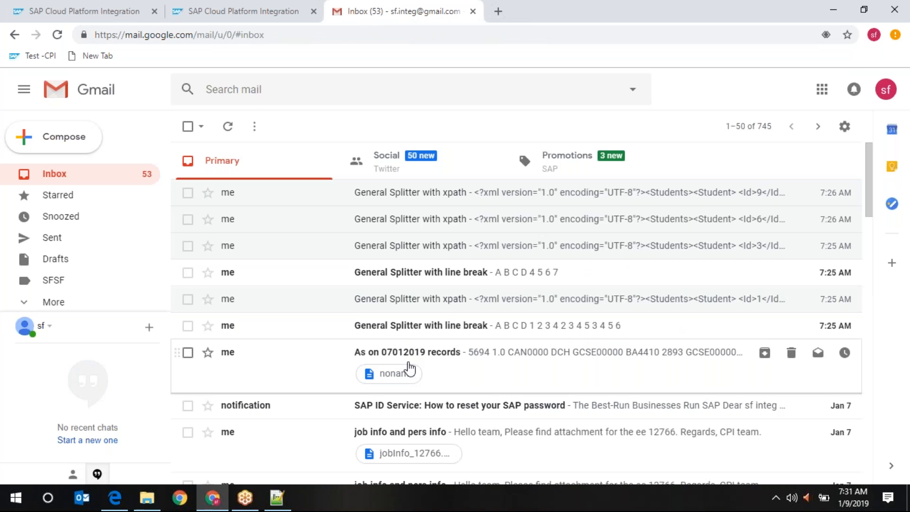
click(489, 330)
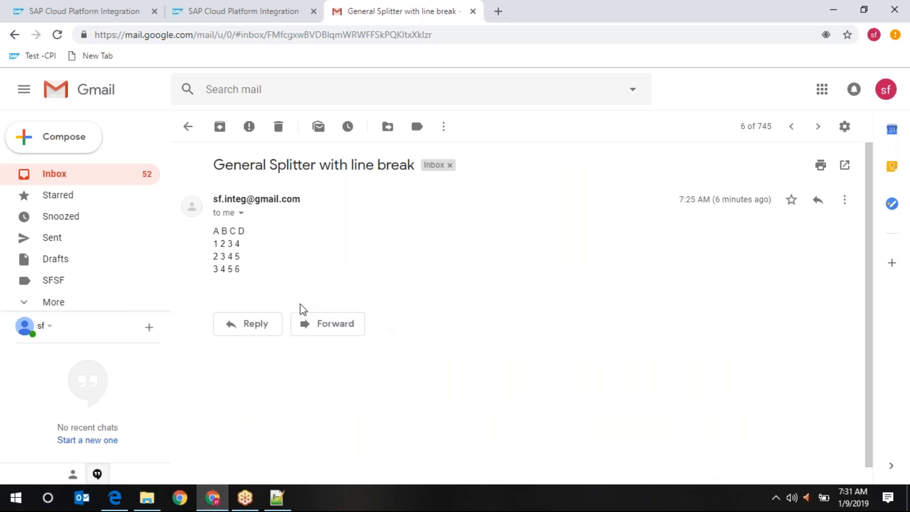
drag(212, 241, 274, 269)
click(189, 126)
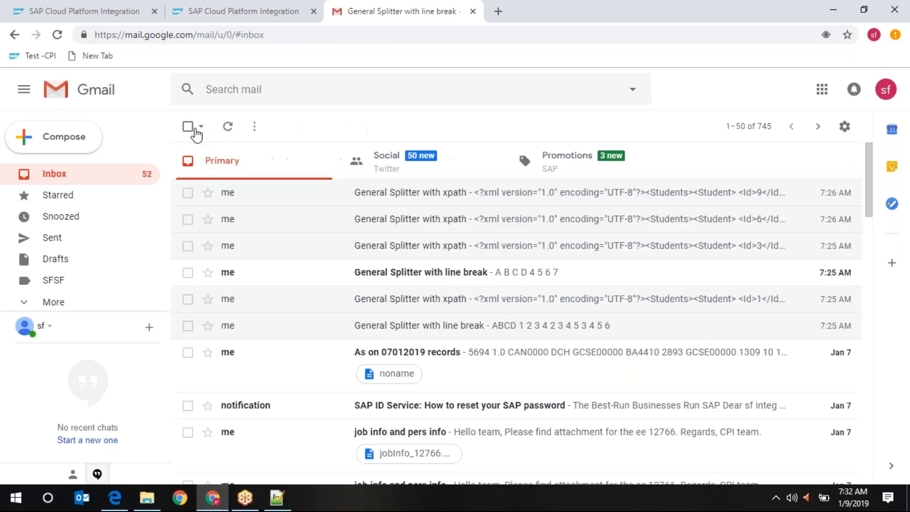
click(451, 276)
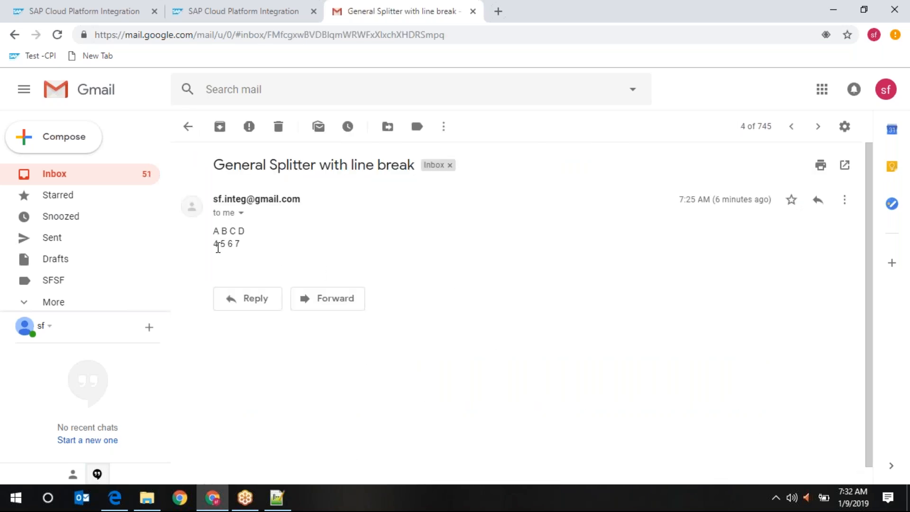
drag(216, 243, 258, 245)
click(184, 128)
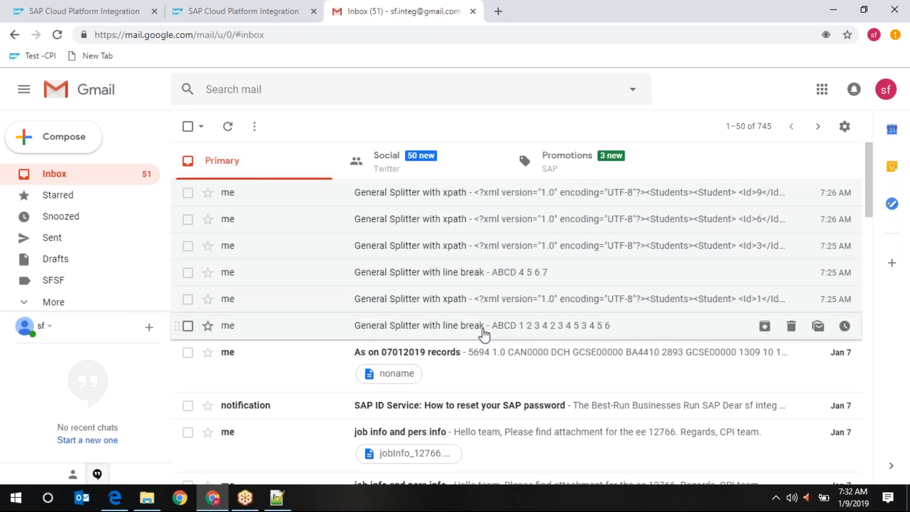
- Switch to the General_Splitter1 flow and examine the header line and data rows in the message body of Integration Process 1's Set Input Message step
click(91, 6)
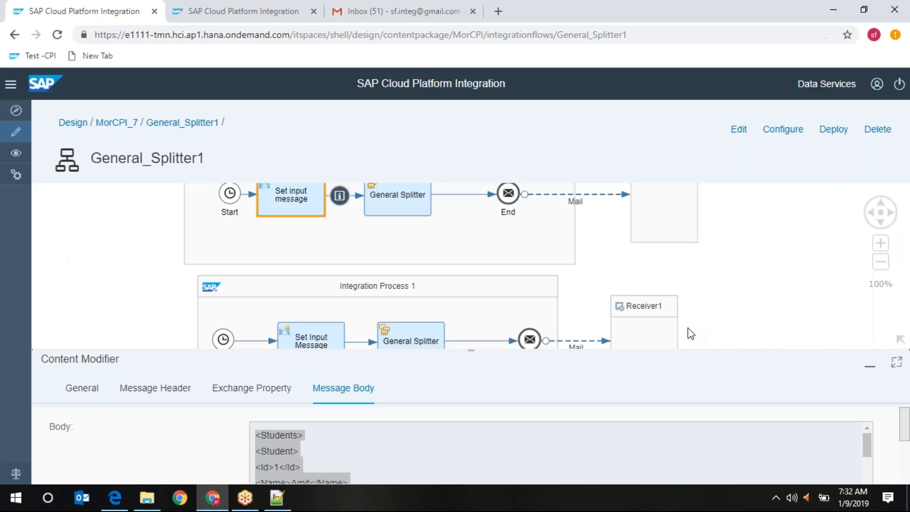
scroll(289, 345, down, 1)
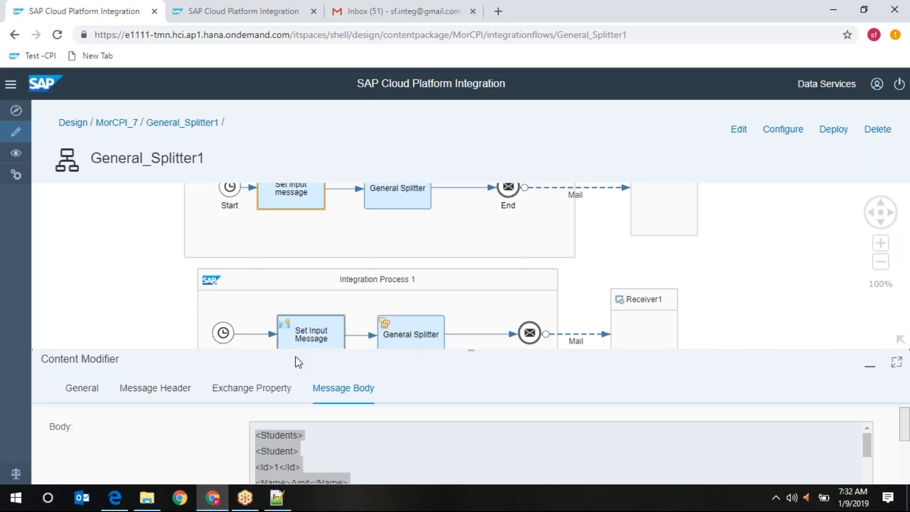
click(308, 334)
click(343, 387)
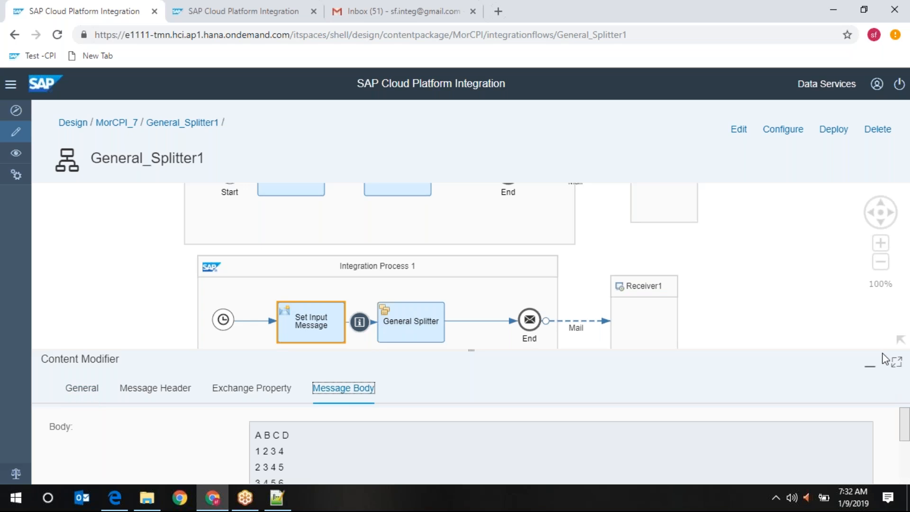
click(895, 362)
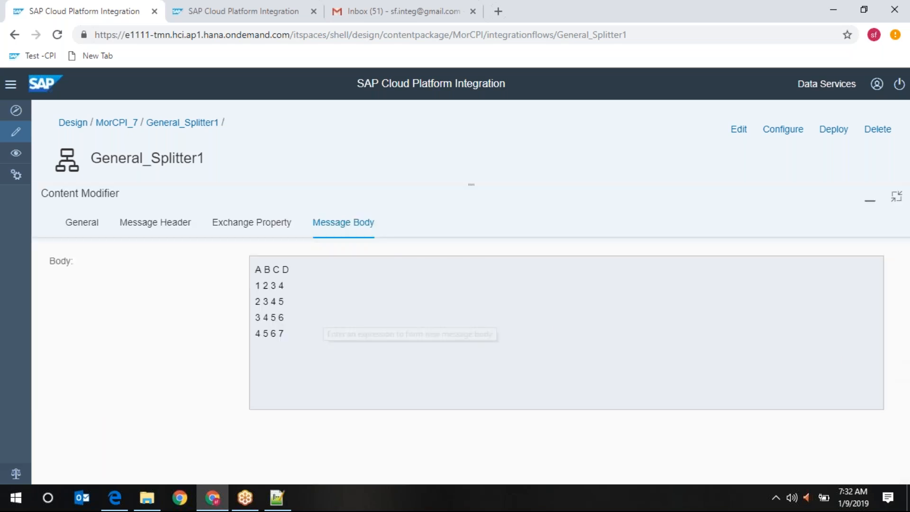
drag(255, 284, 375, 341)
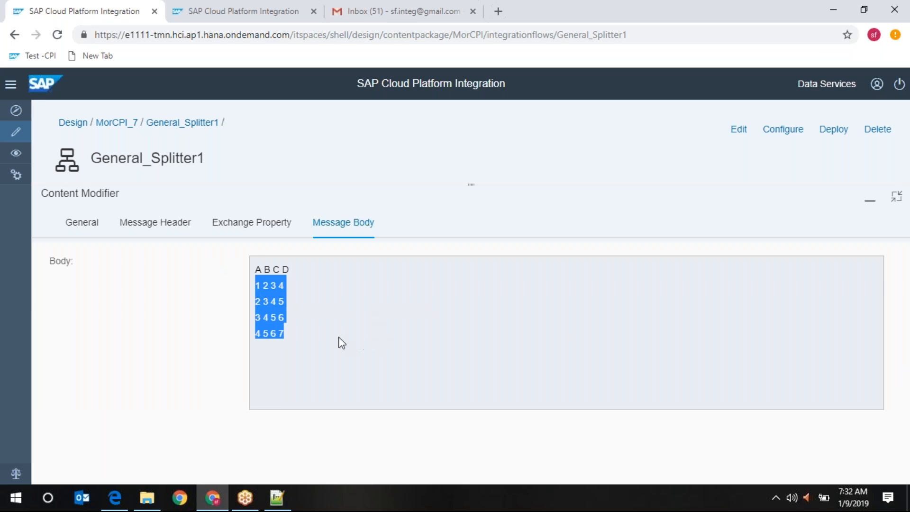
click(283, 319)
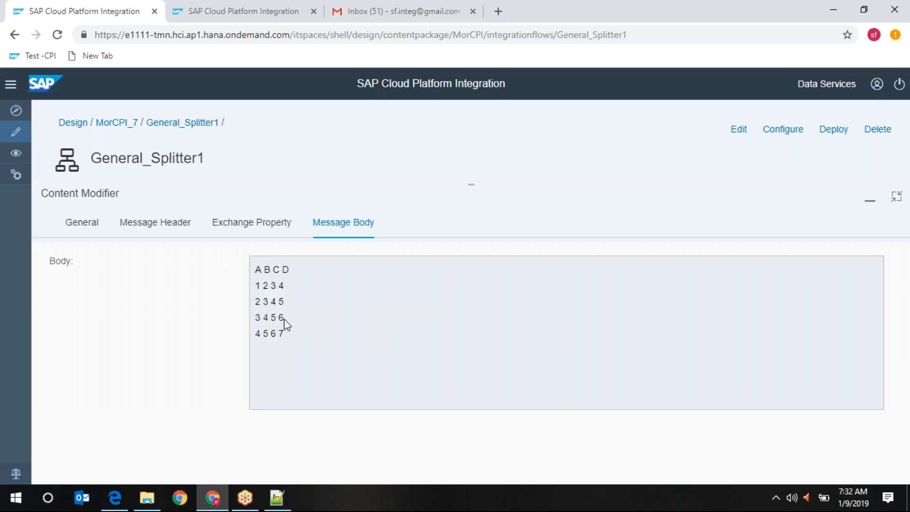
drag(253, 286, 257, 330)
drag(300, 273, 250, 265)
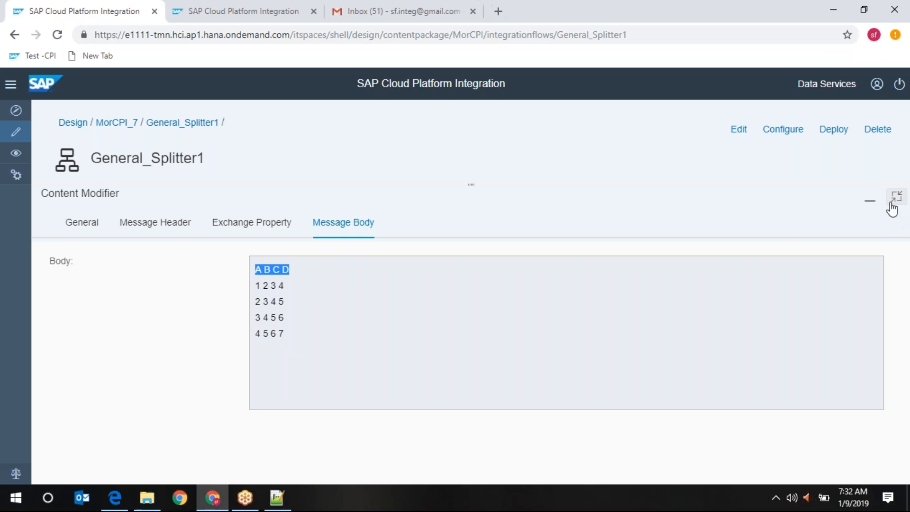
click(894, 200)
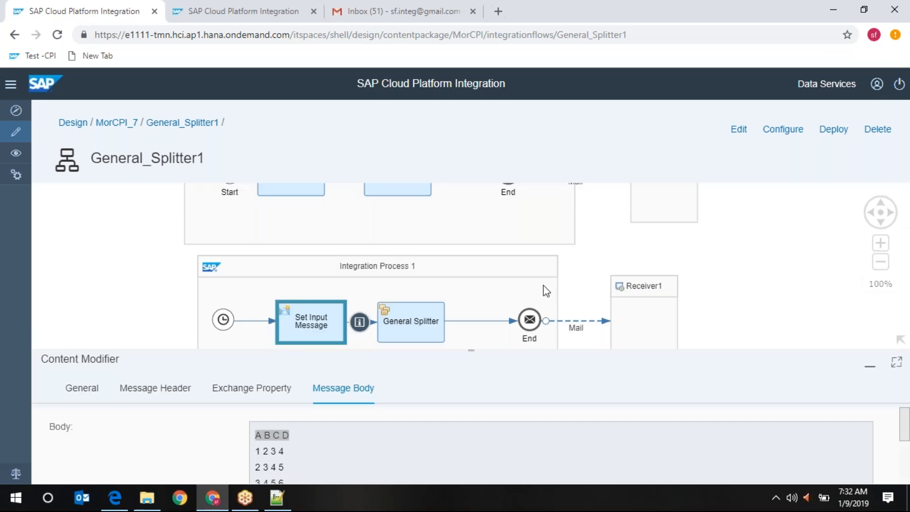
- Examine the expression type, XPath expression and grouping in the processing settings of the first integration process's General Splitter
click(881, 205)
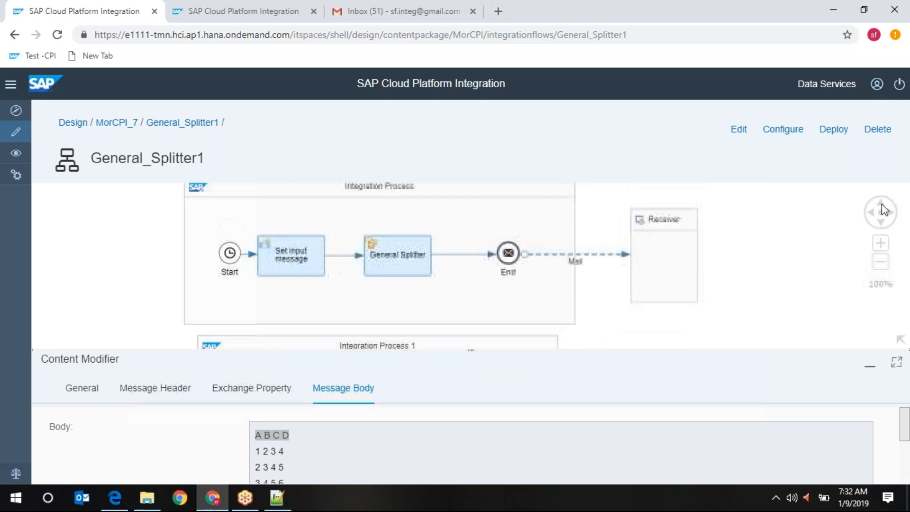
click(411, 255)
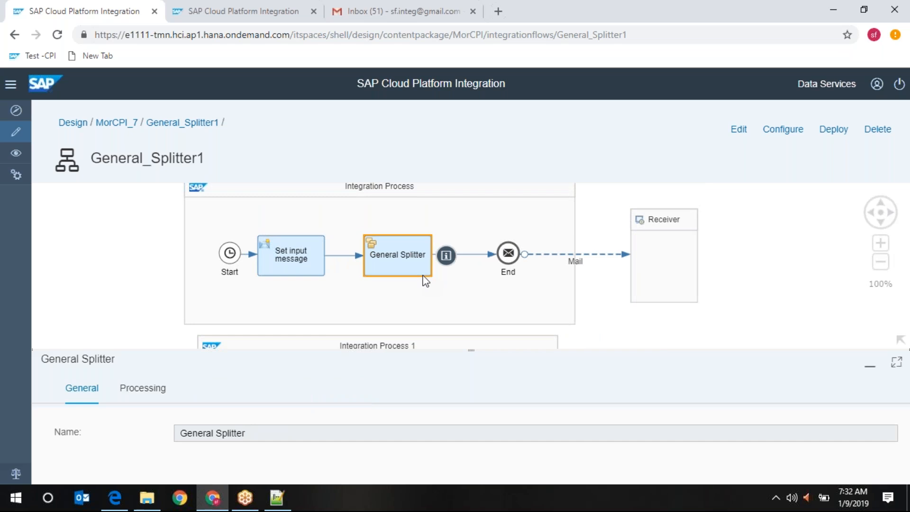
click(140, 393)
click(896, 362)
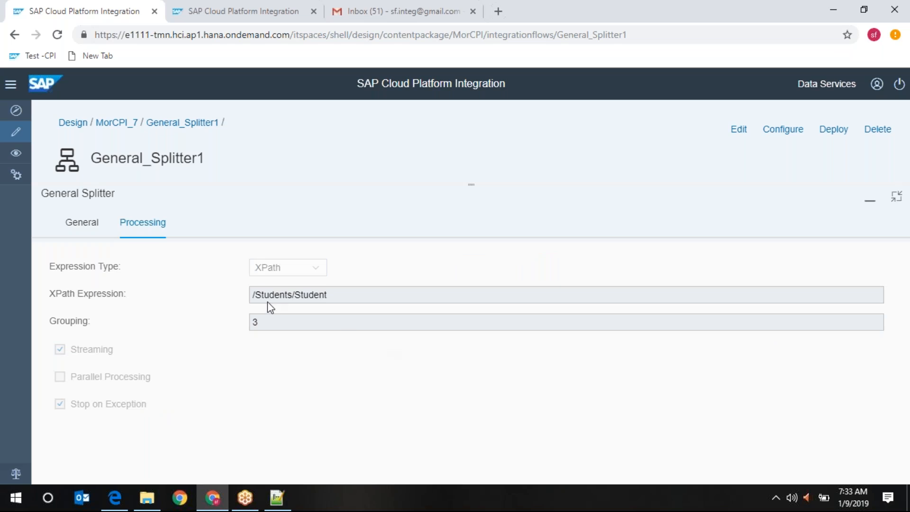
click(902, 199)
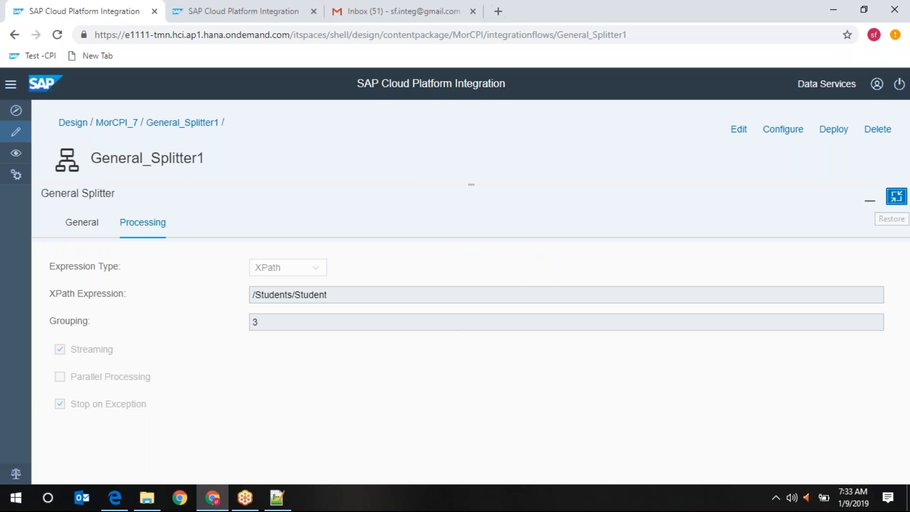
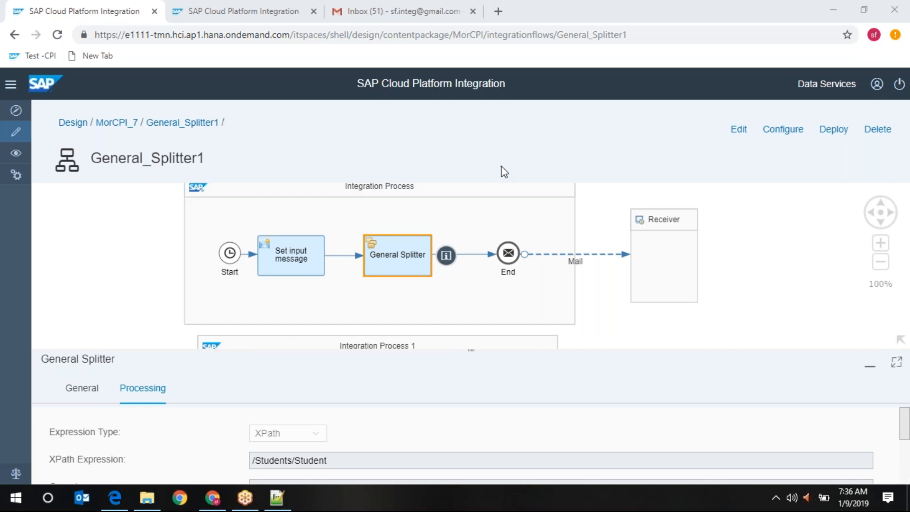
- Open the weedCPI_7.00 package from the design packages in the message monitoring browser tab, then return to the General_Splitter1 flow
click(229, 15)
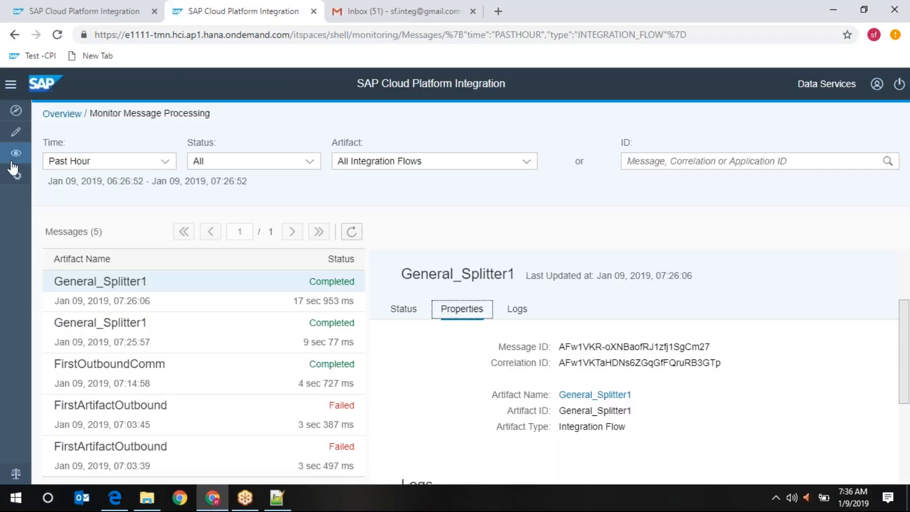
click(17, 134)
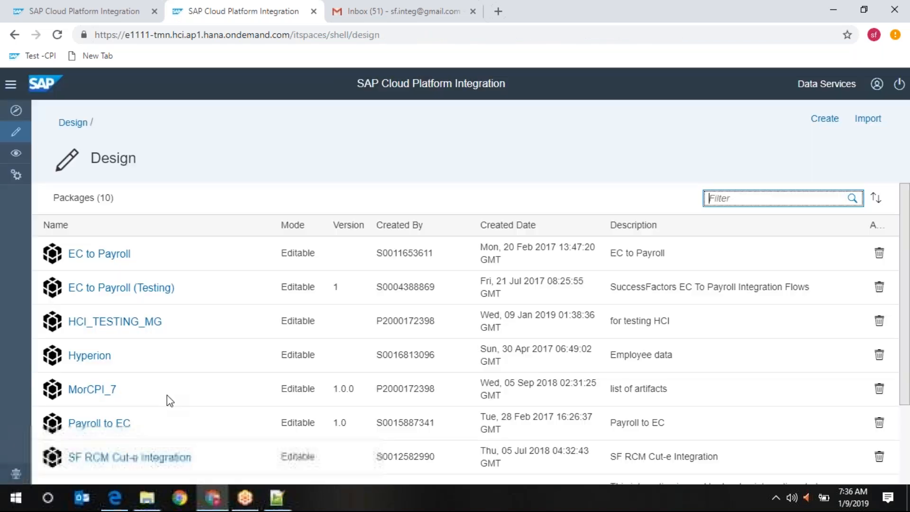
scroll(164, 404, down, 2)
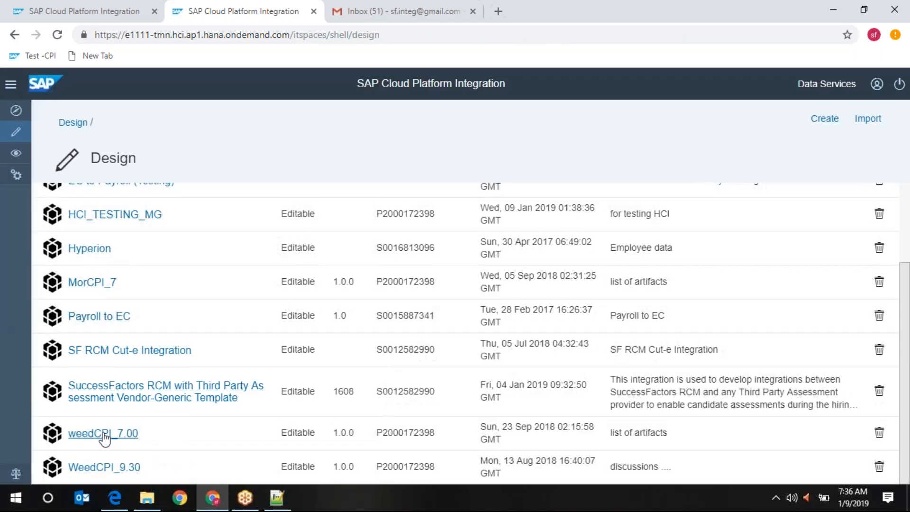
click(103, 435)
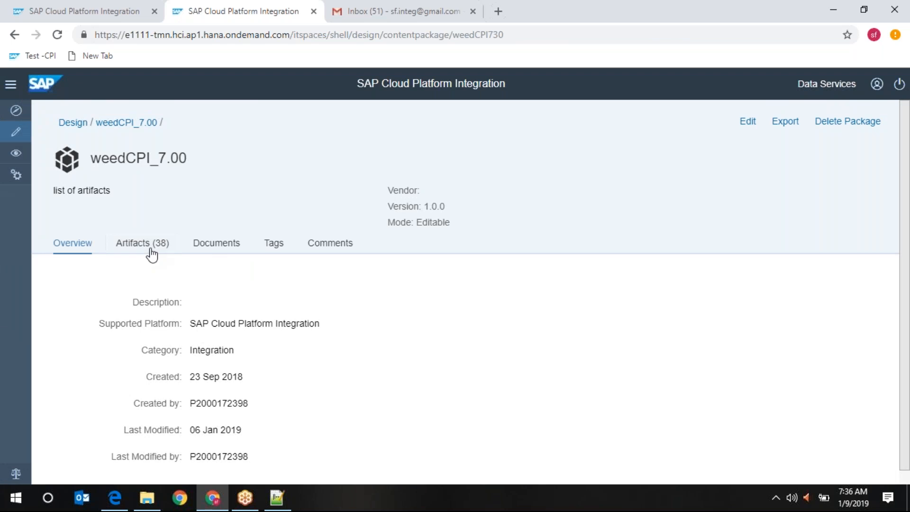
click(99, 10)
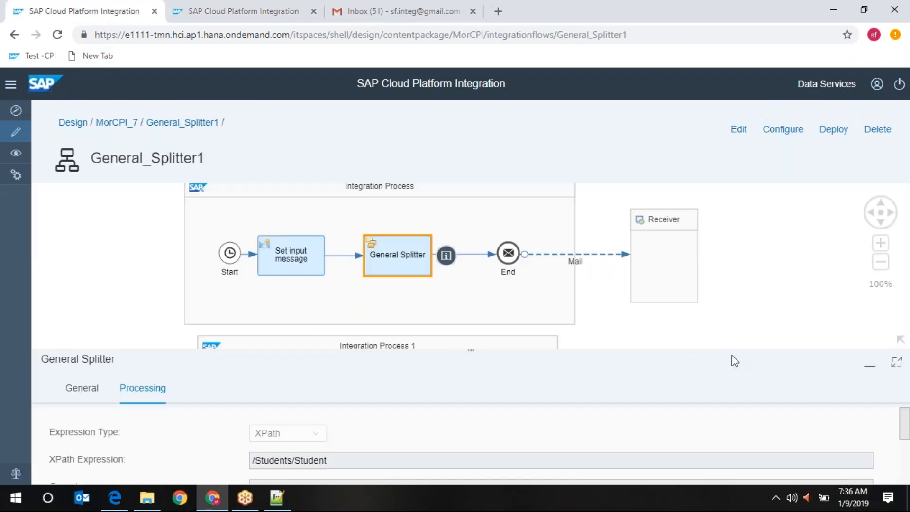